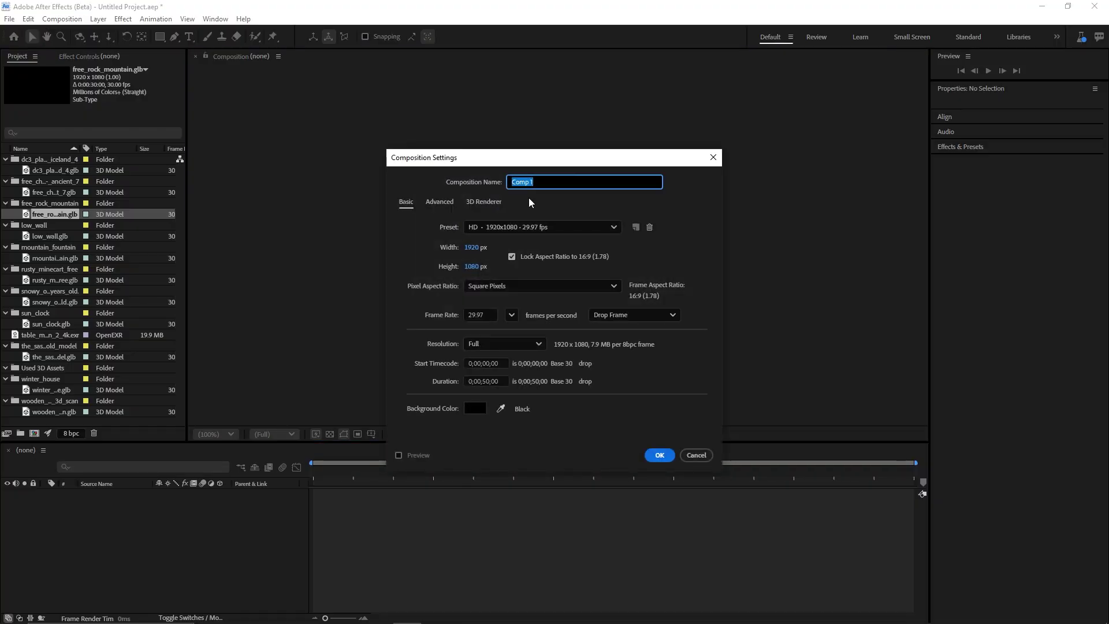
# - Name the new composition Mountain Cottage with a 0;00;50;00 duration and confirm it
pyautogui.write('Mountain Cottage')
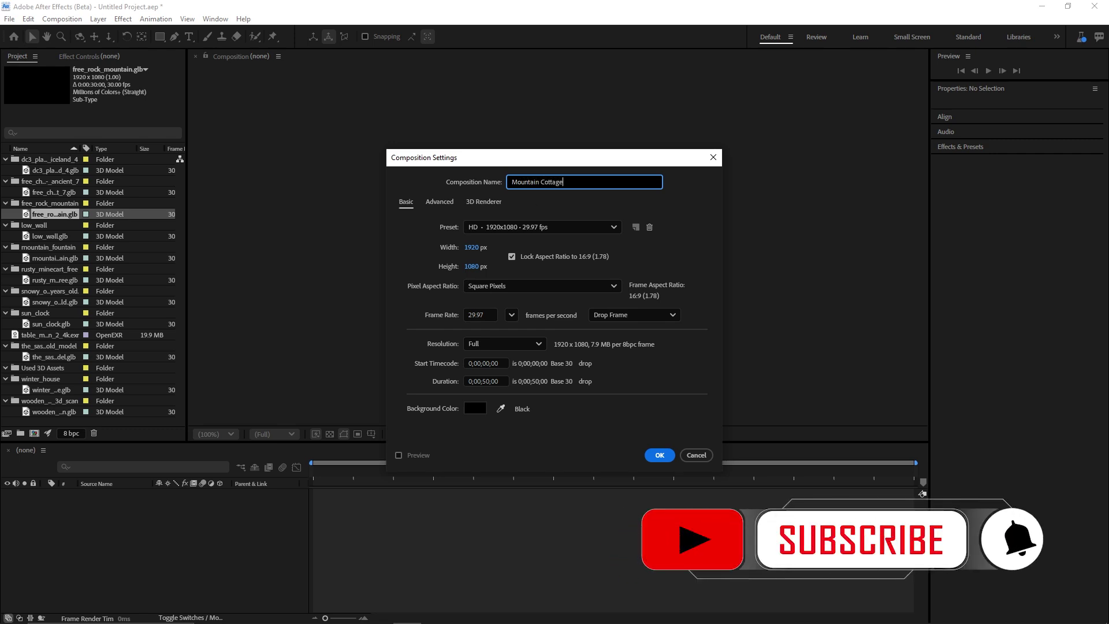
pyautogui.click(479, 383)
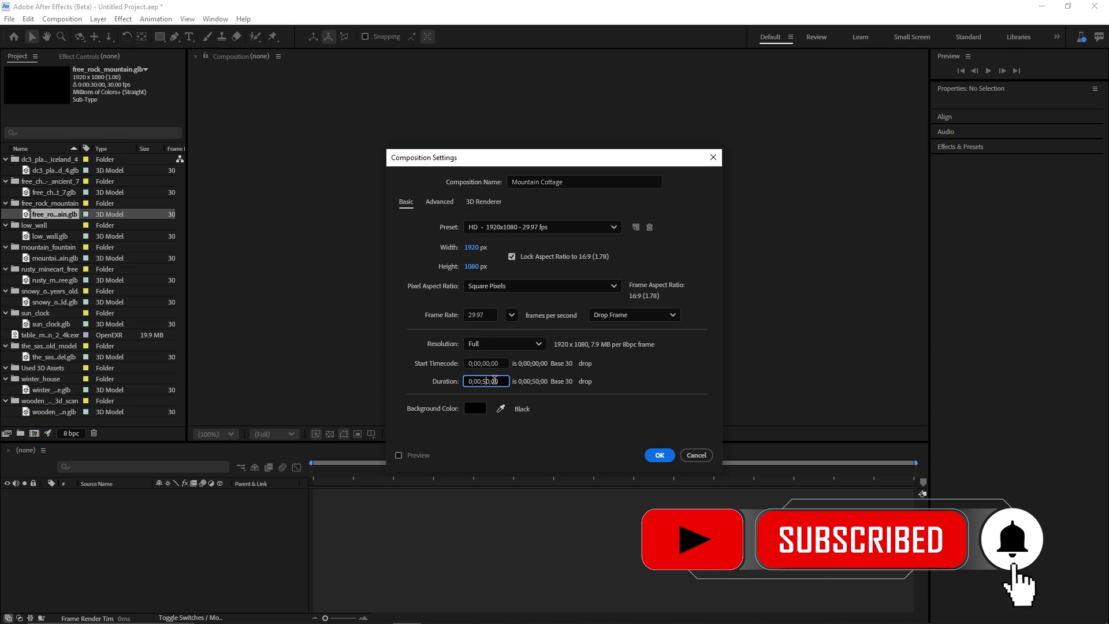
pyautogui.click(660, 456)
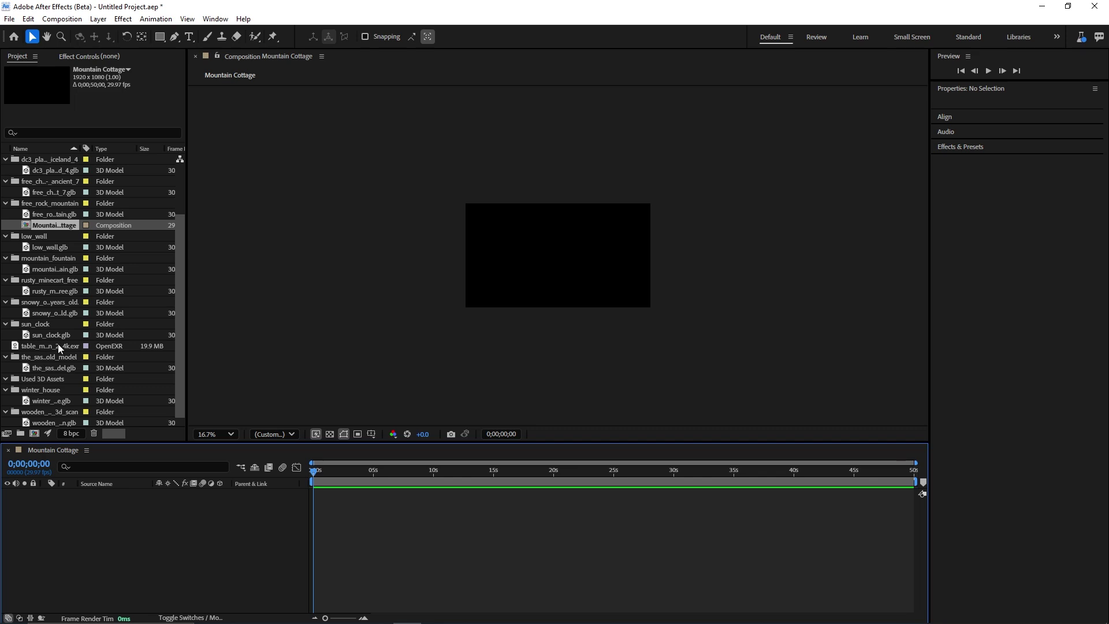
# - Select the Used 3D Assets folder in the Project panel
pyautogui.scroll(-1, 58, 345)
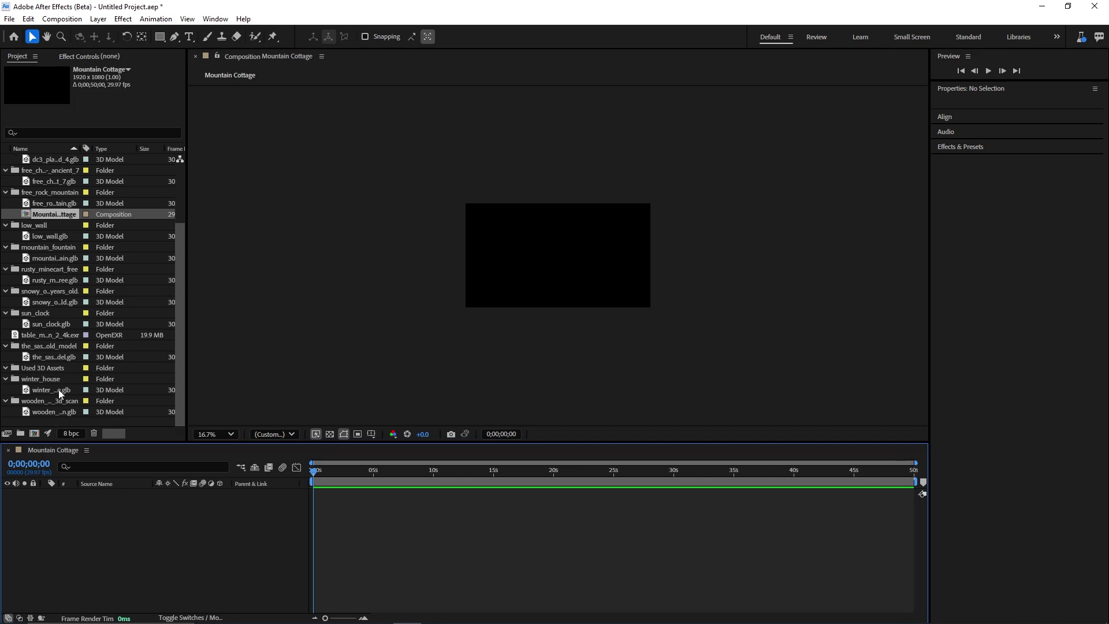
pyautogui.click(42, 370)
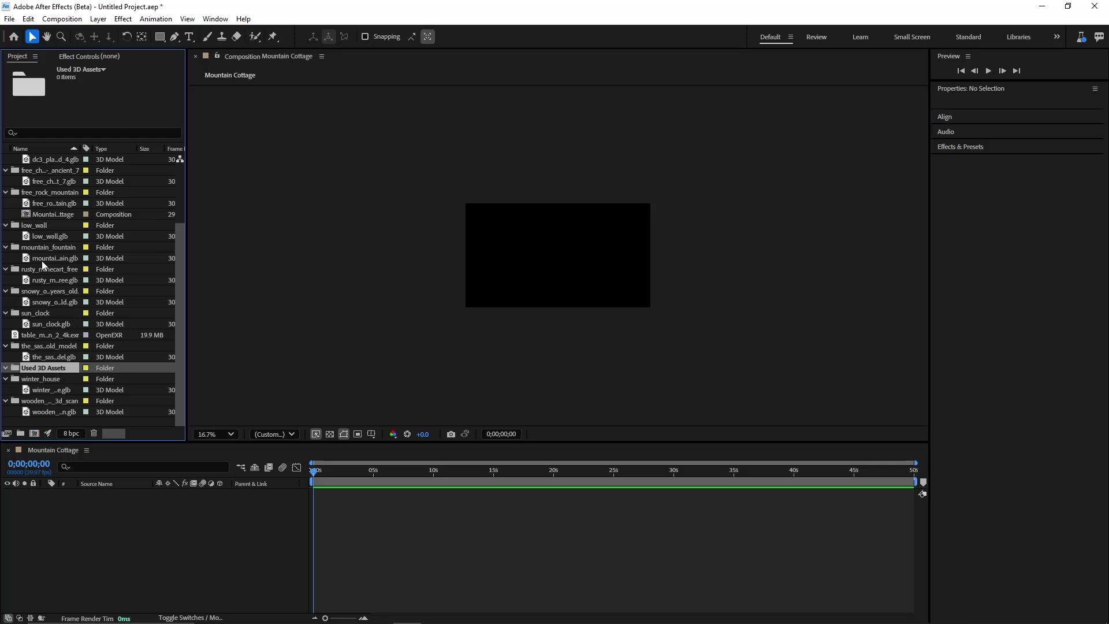
pyautogui.scroll(3, 63, 243)
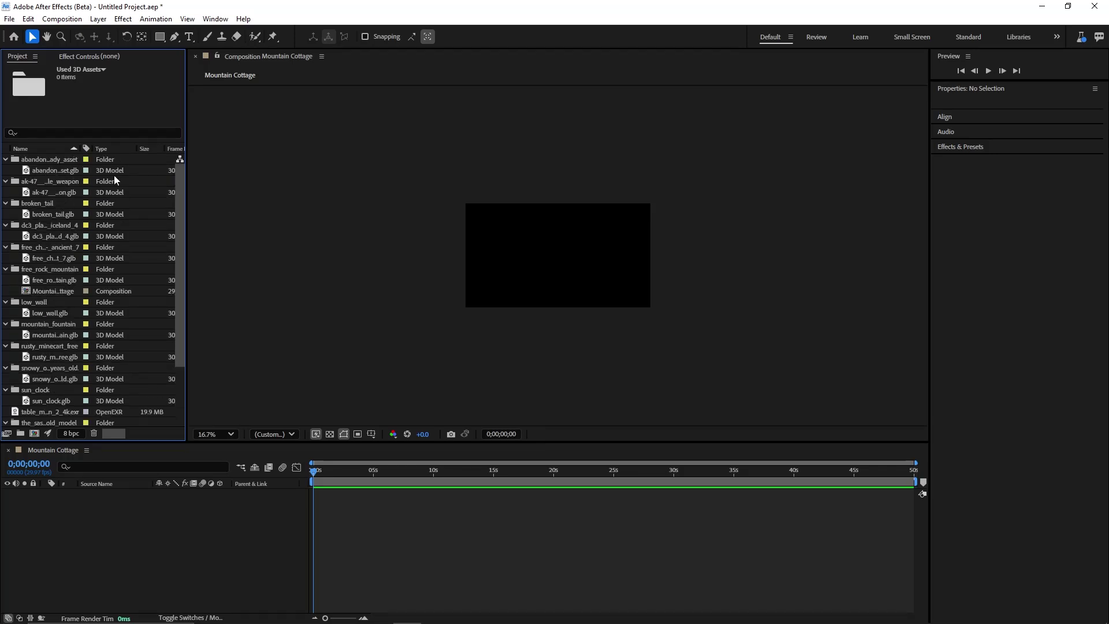
# - Add the rock mountain model to the composition and split the viewer into two views
pyautogui.click(55, 280)
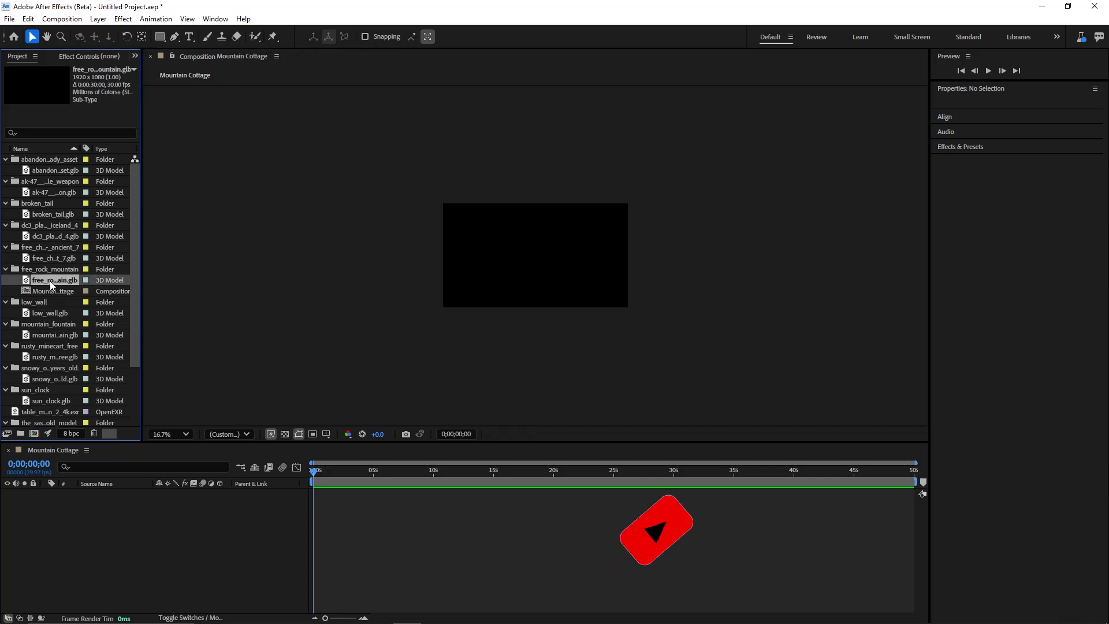
pyautogui.moveTo(44, 467); pyautogui.dragTo(46, 493)
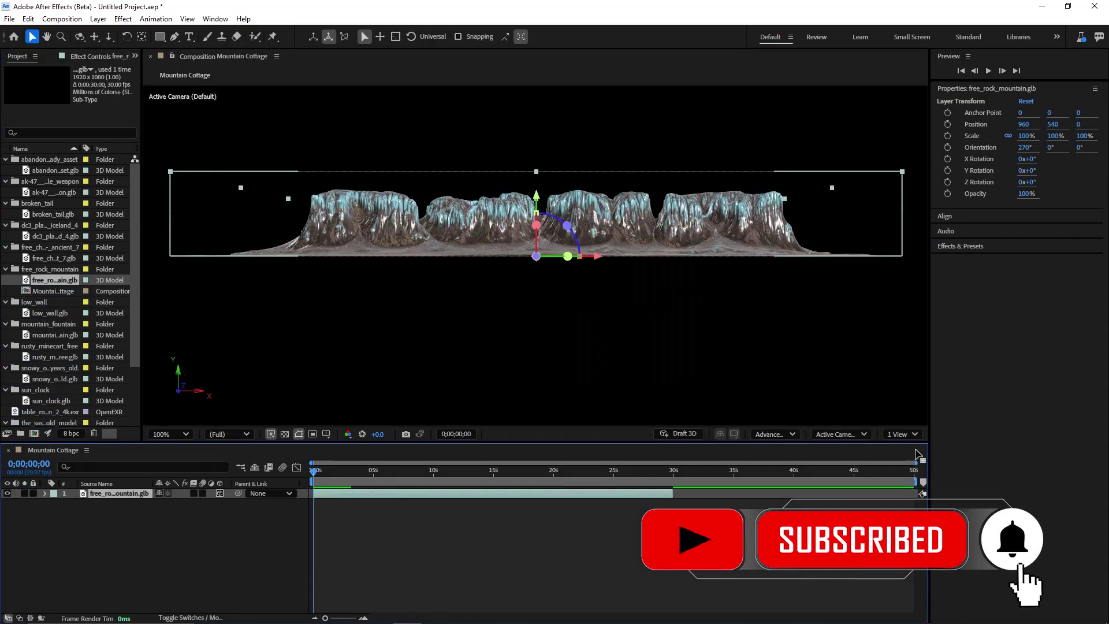
pyautogui.click(903, 437)
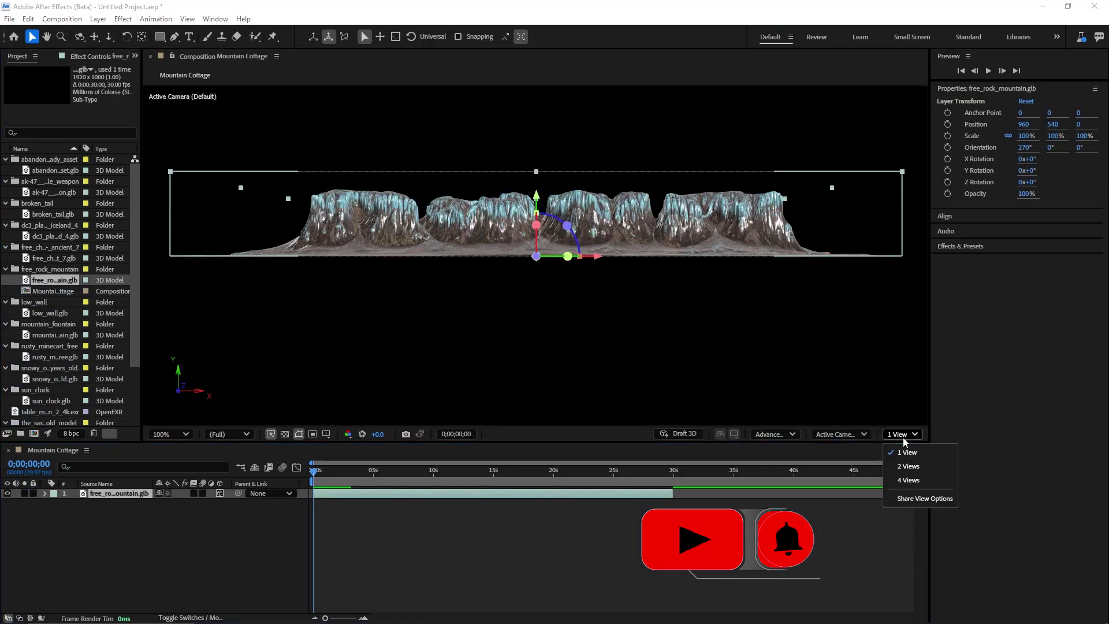
pyautogui.click(919, 470)
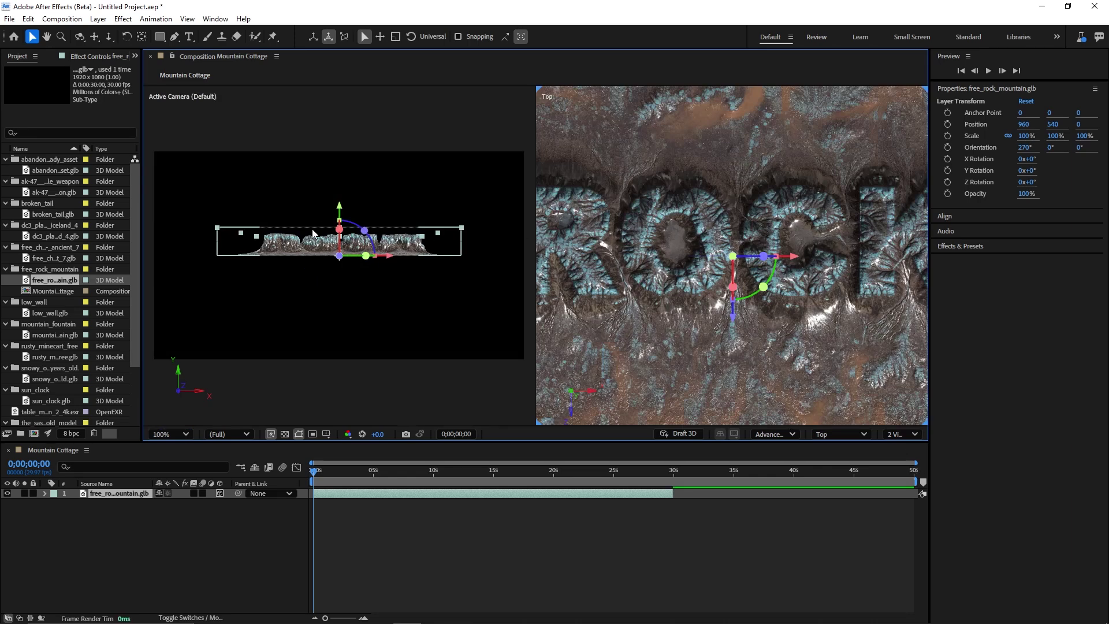
# - Add the winter house fitted to comp size, rotate it about 45°, and begin editing its scale
pyautogui.scroll(-1, 91, 353)
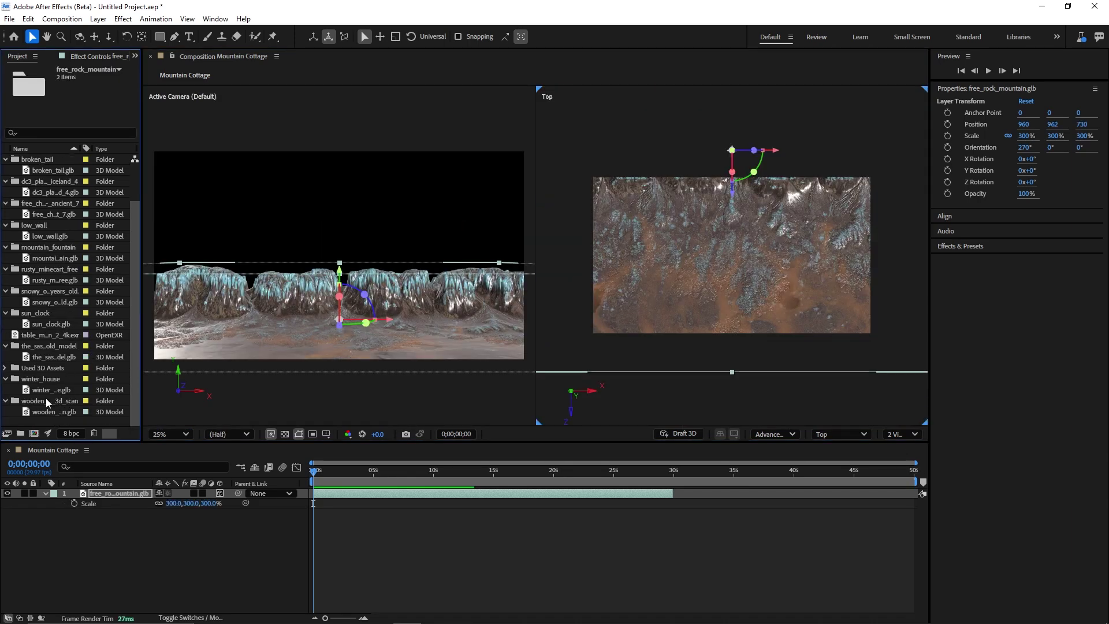
pyautogui.moveTo(46, 390); pyautogui.dragTo(64, 511)
pyautogui.click(483, 293)
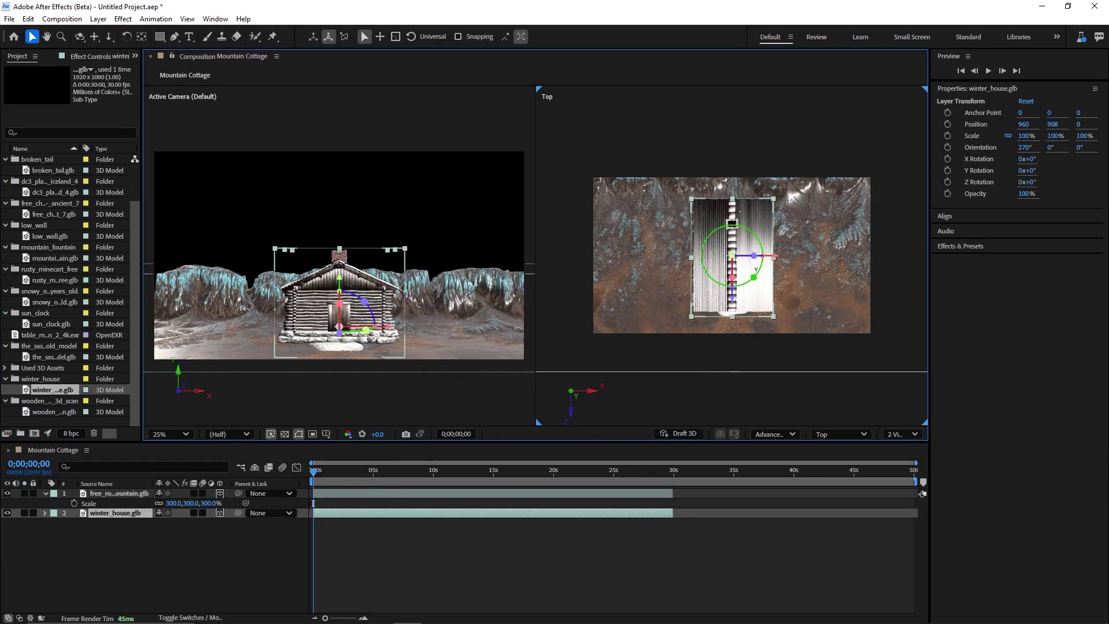
pyautogui.moveTo(753, 277); pyautogui.dragTo(731, 284)
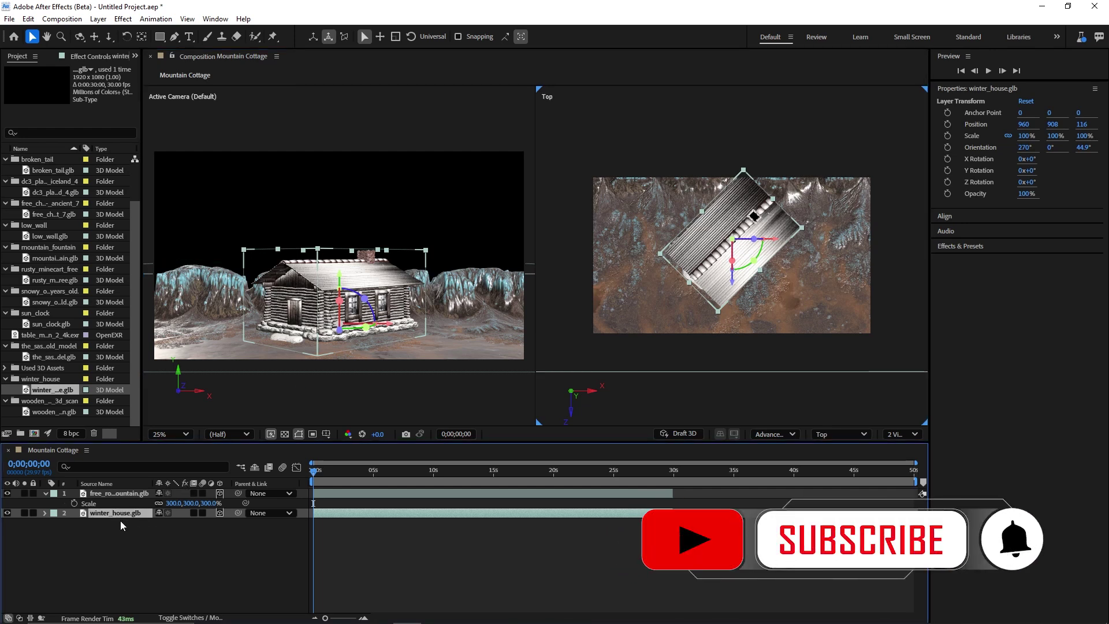
pyautogui.press('s')
pyautogui.click(177, 523)
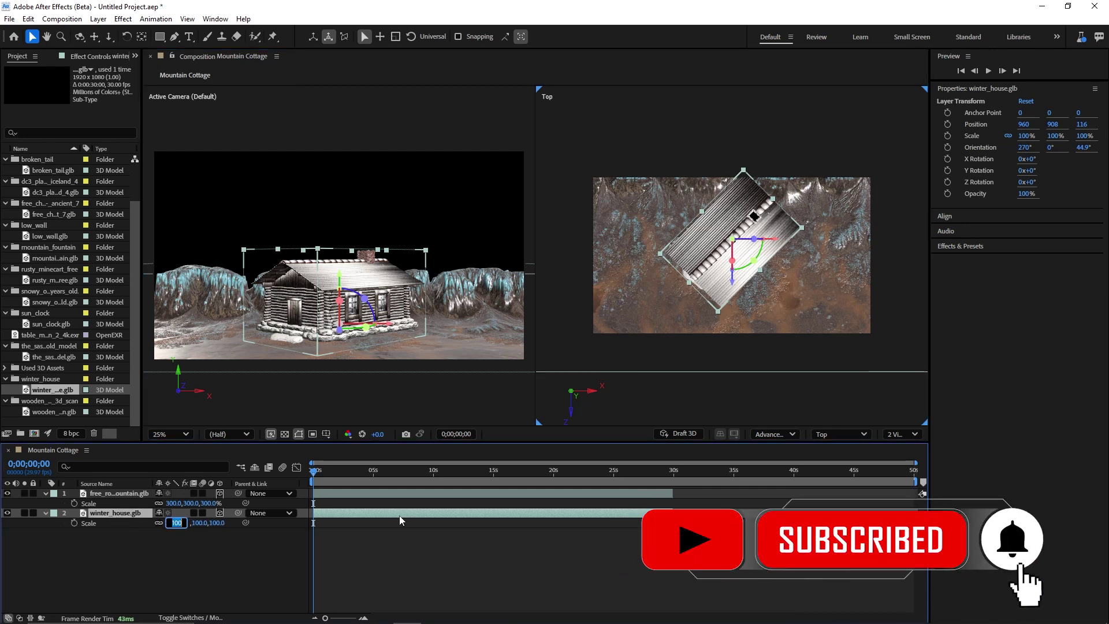
# - Set the cabin's scale to 50% and place the abandoned well on the ground beside it
pyautogui.write('5')
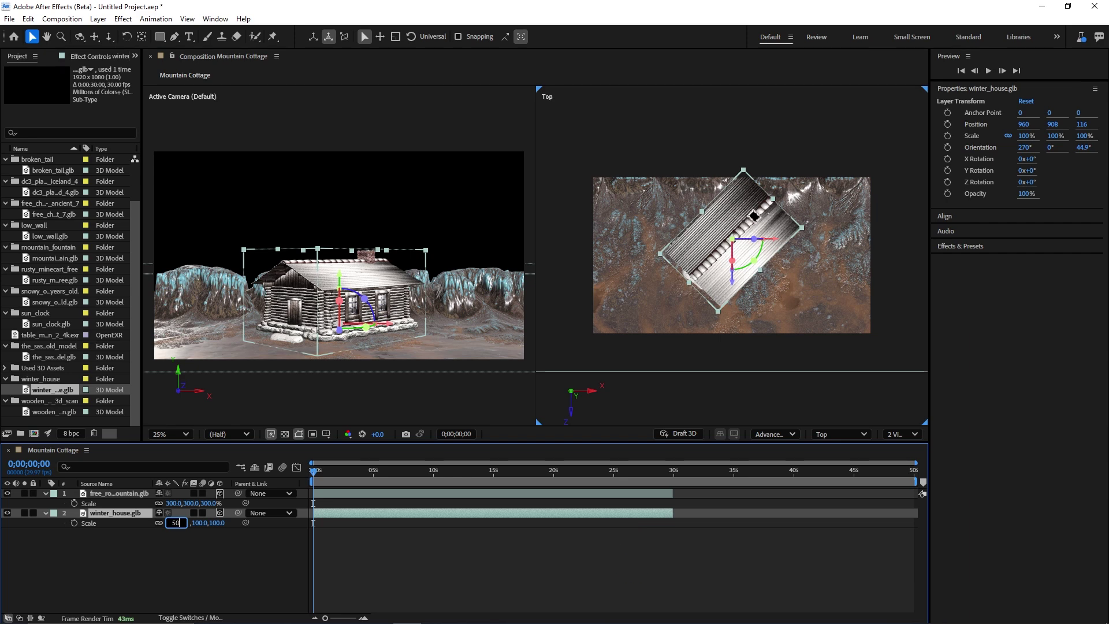
pyautogui.write('0')
pyautogui.press('Return')
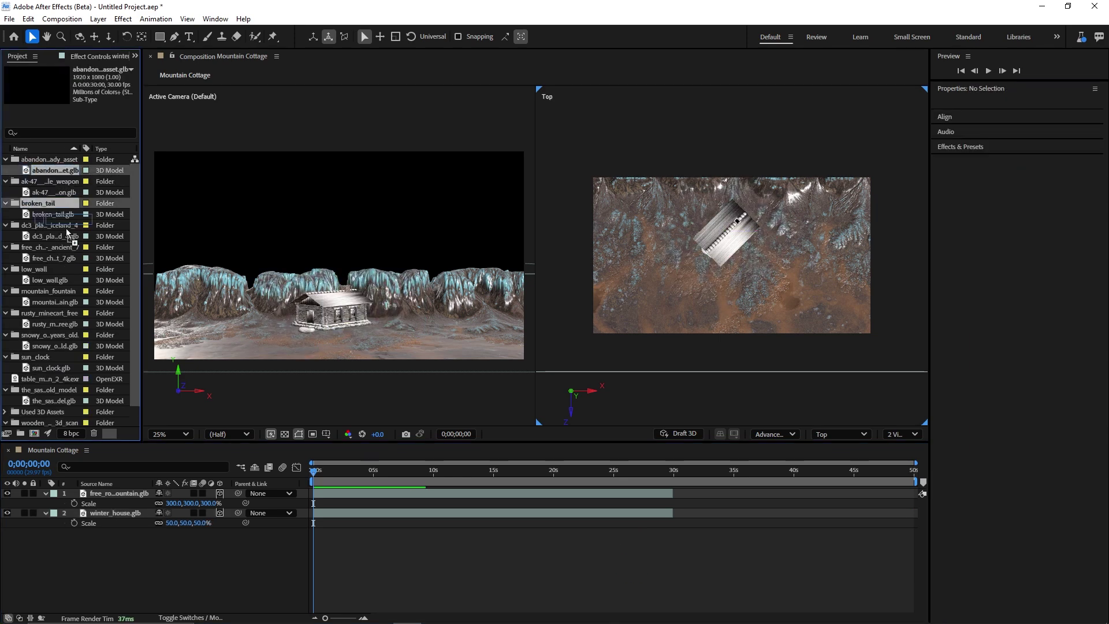
pyautogui.moveTo(70, 243); pyautogui.dragTo(100, 496)
pyautogui.press('Return')
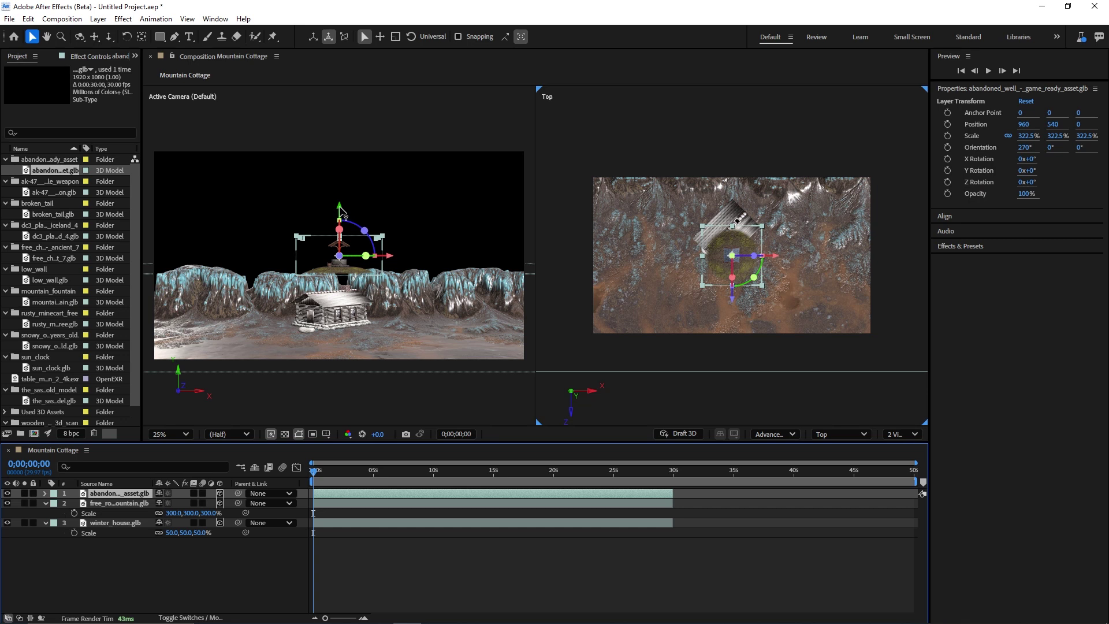
pyautogui.moveTo(343, 215); pyautogui.dragTo(349, 269)
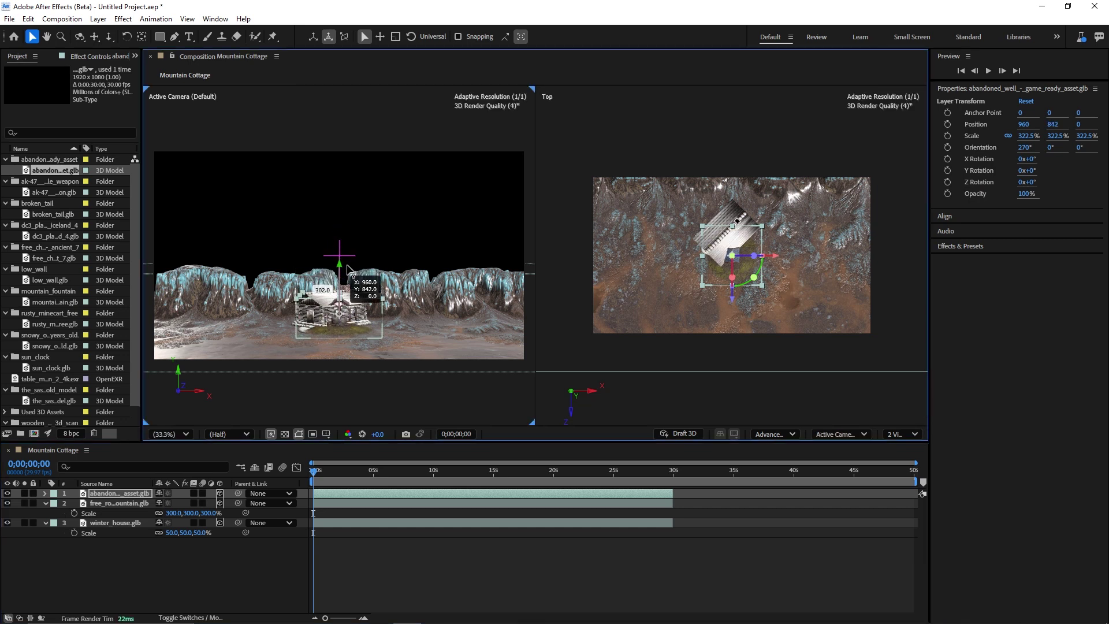
pyautogui.moveTo(773, 256); pyautogui.dragTo(809, 255)
pyautogui.moveTo(768, 300); pyautogui.dragTo(768, 289)
pyautogui.hotkey('ctrl', 'shift', 'a')
pyautogui.press('.')
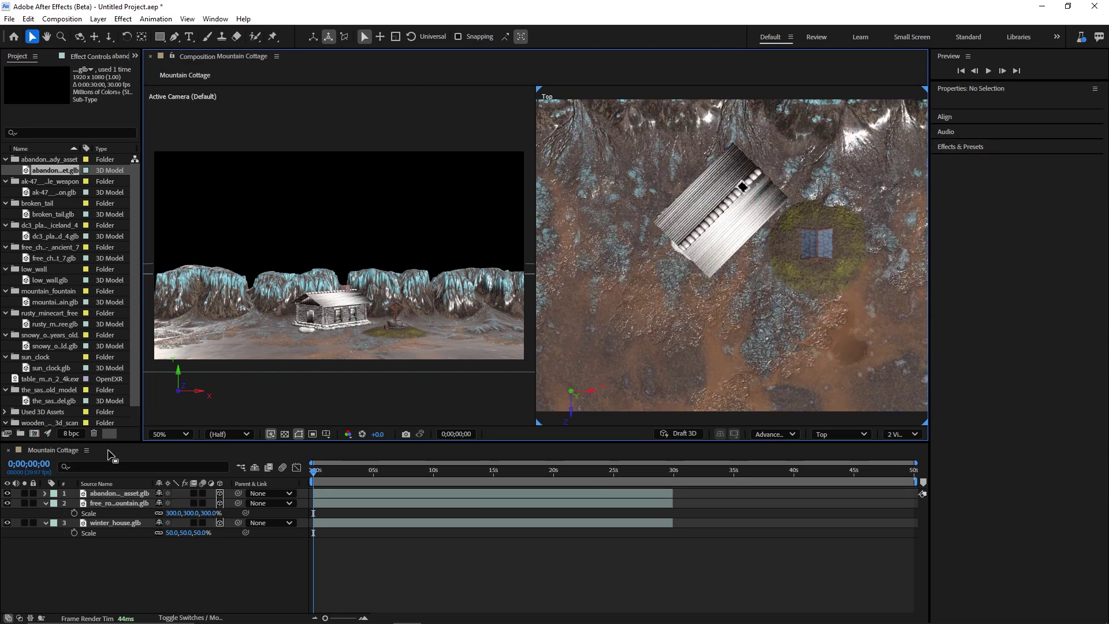
# - Move the well's folder into Used 3D Assets and add the plane wreckage at object scale 2.5
pyautogui.click(48, 161)
pyautogui.moveTo(46, 160); pyautogui.dragTo(44, 415)
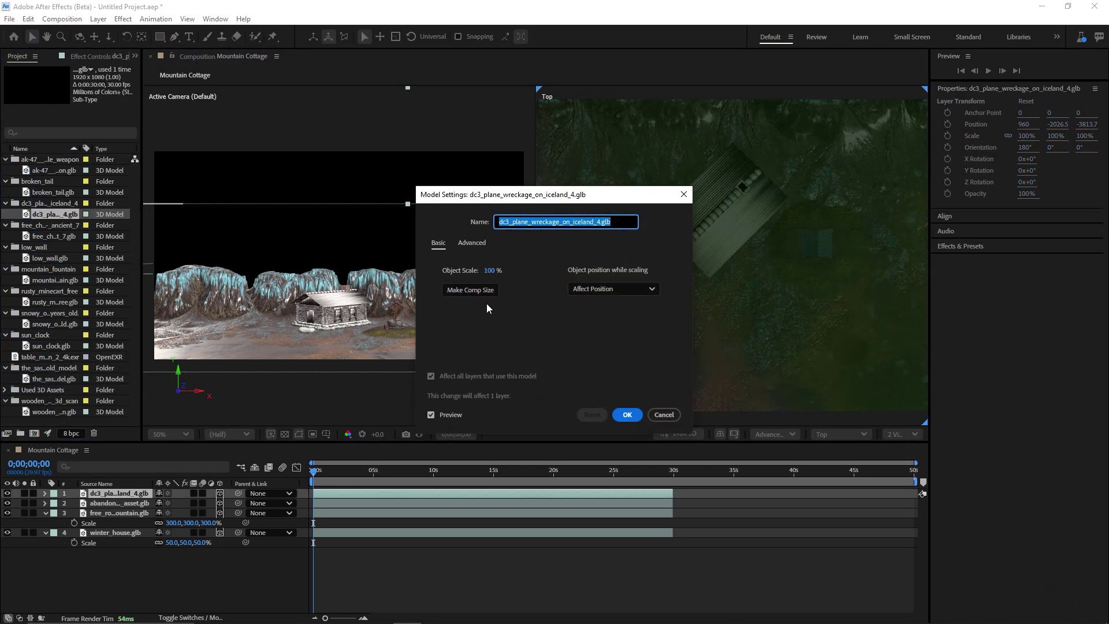
pyautogui.click(484, 293)
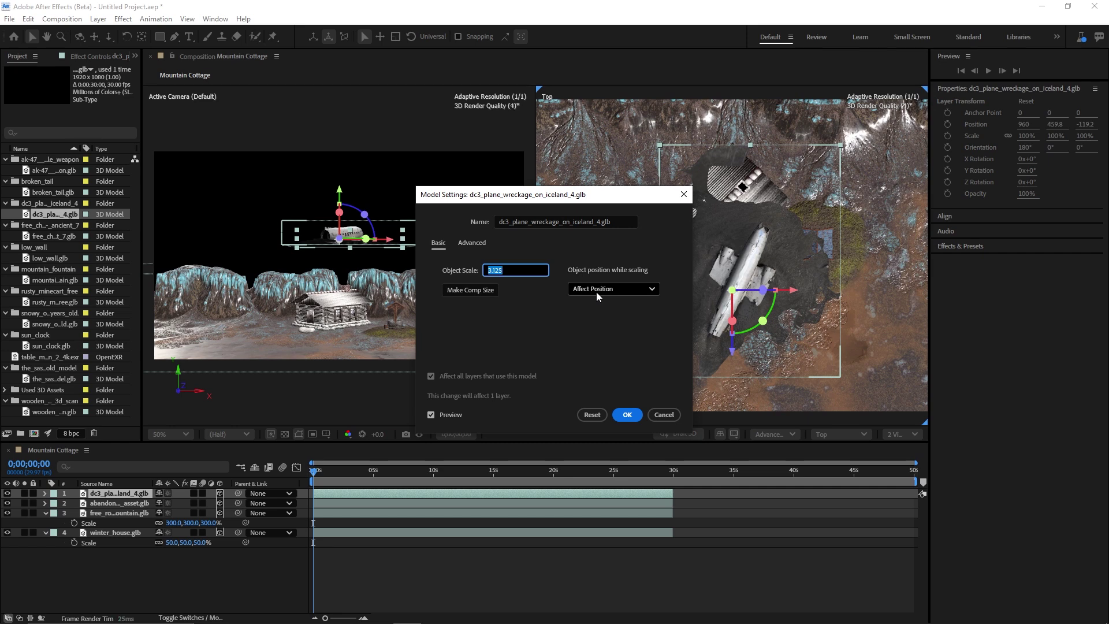
pyautogui.write('2.5')
pyautogui.press('Return')
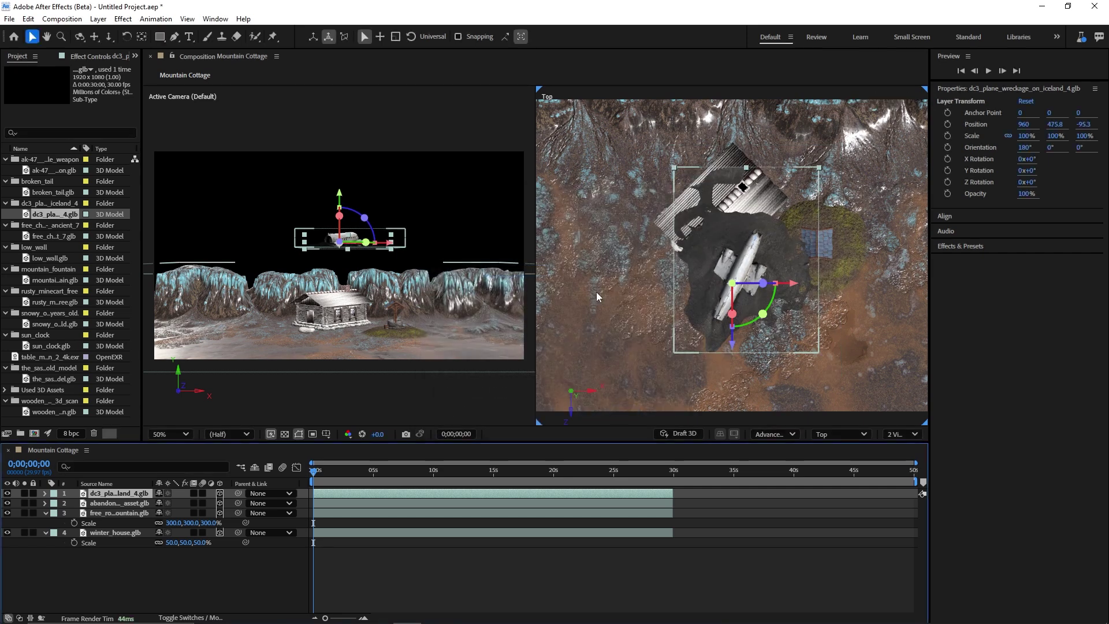
# - Position the plane wreckage on the ground left of the cabin and file its folder into Used 3D Assets
pyautogui.moveTo(797, 287); pyautogui.dragTo(660, 286)
pyautogui.moveTo(244, 200); pyautogui.dragTo(240, 287)
pyautogui.moveTo(596, 346); pyautogui.dragTo(608, 278)
pyautogui.click(346, 242)
pyautogui.moveTo(49, 203); pyautogui.dragTo(43, 390)
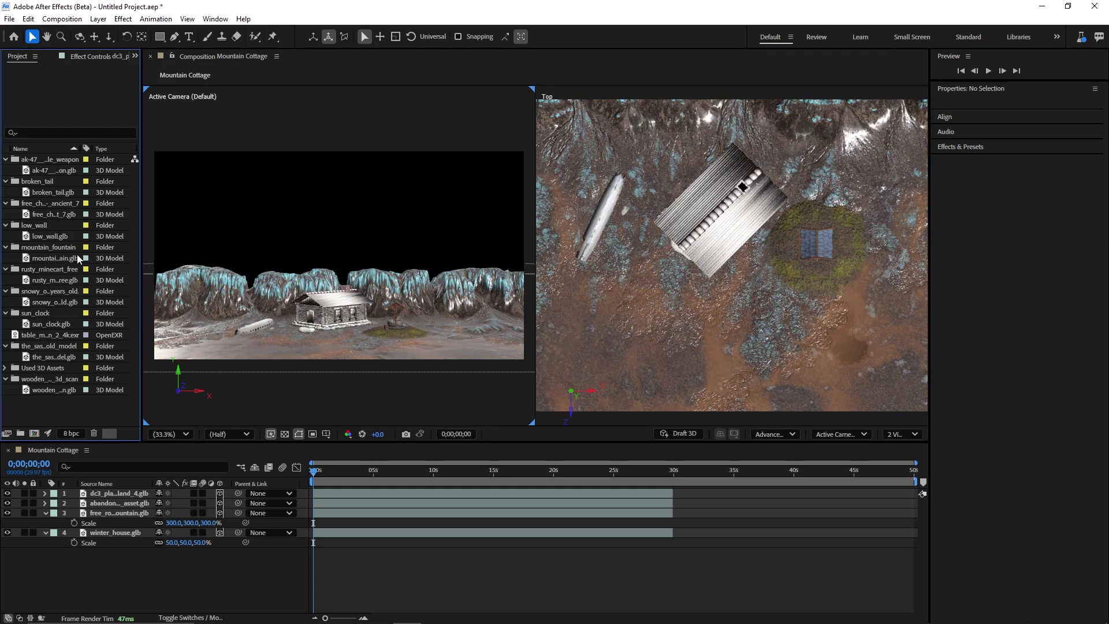
# - Add broken_tail.glb at object scale 7.5 and set it on the ground beside the plane wreckage
pyautogui.moveTo(53, 192); pyautogui.dragTo(782, 267)
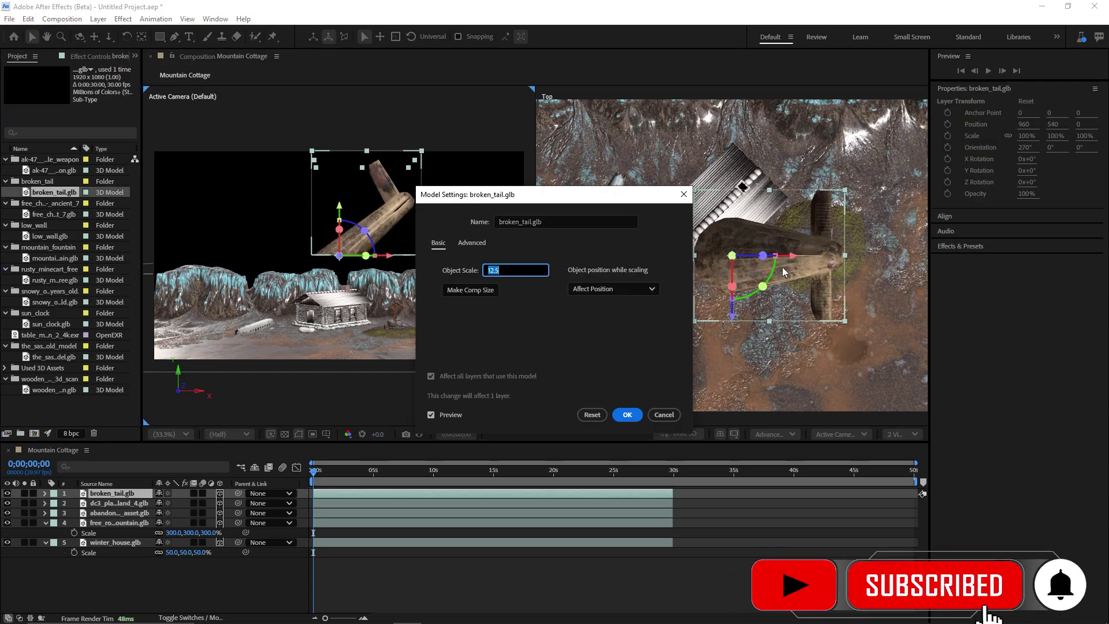
pyautogui.write('7')
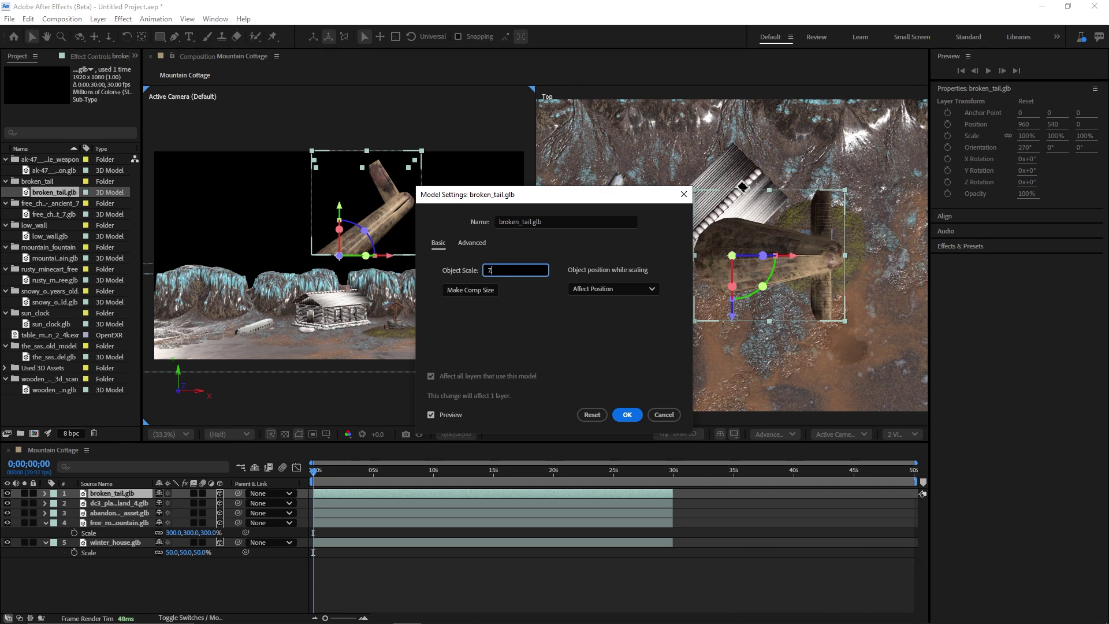
pyautogui.write('.5')
pyautogui.press('Return')
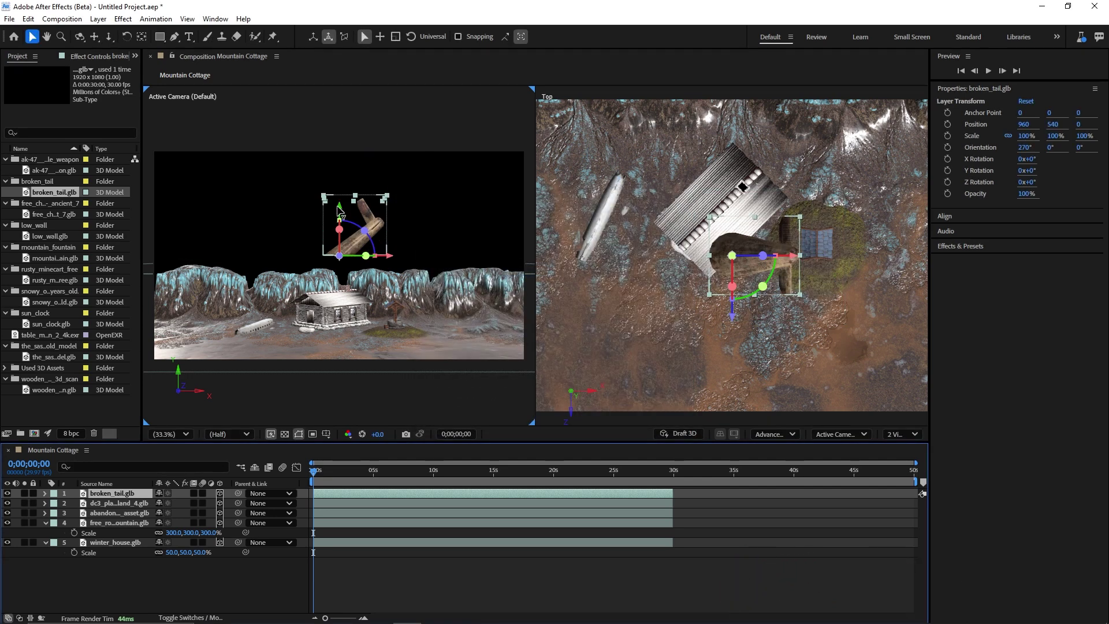
pyautogui.moveTo(339, 211); pyautogui.dragTo(340, 237)
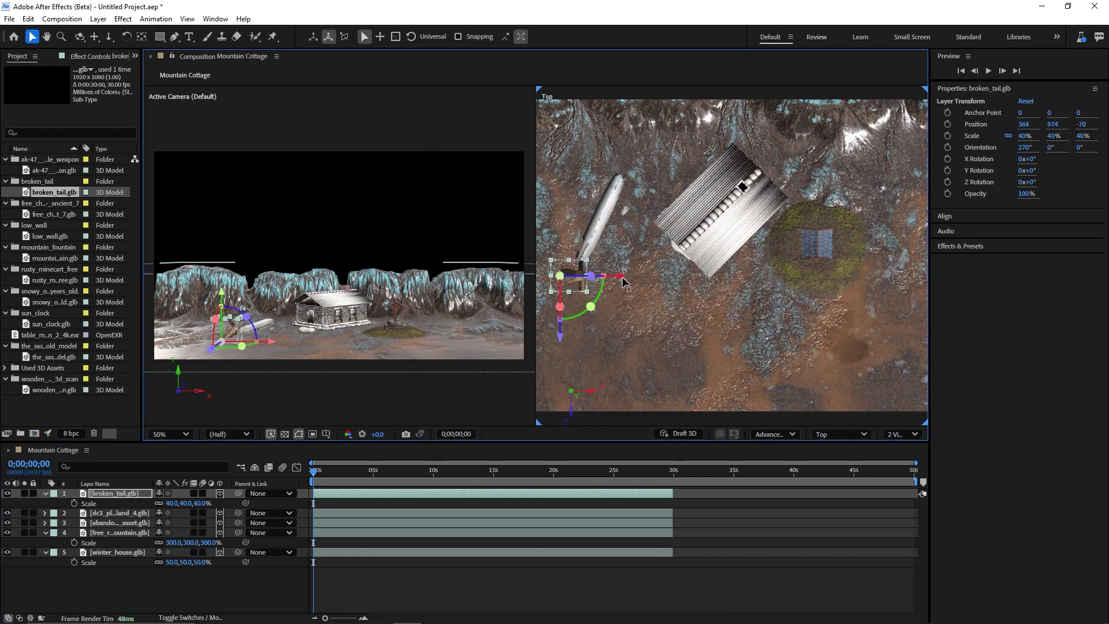
pyautogui.moveTo(622, 276); pyautogui.dragTo(634, 275)
pyautogui.click(56, 301)
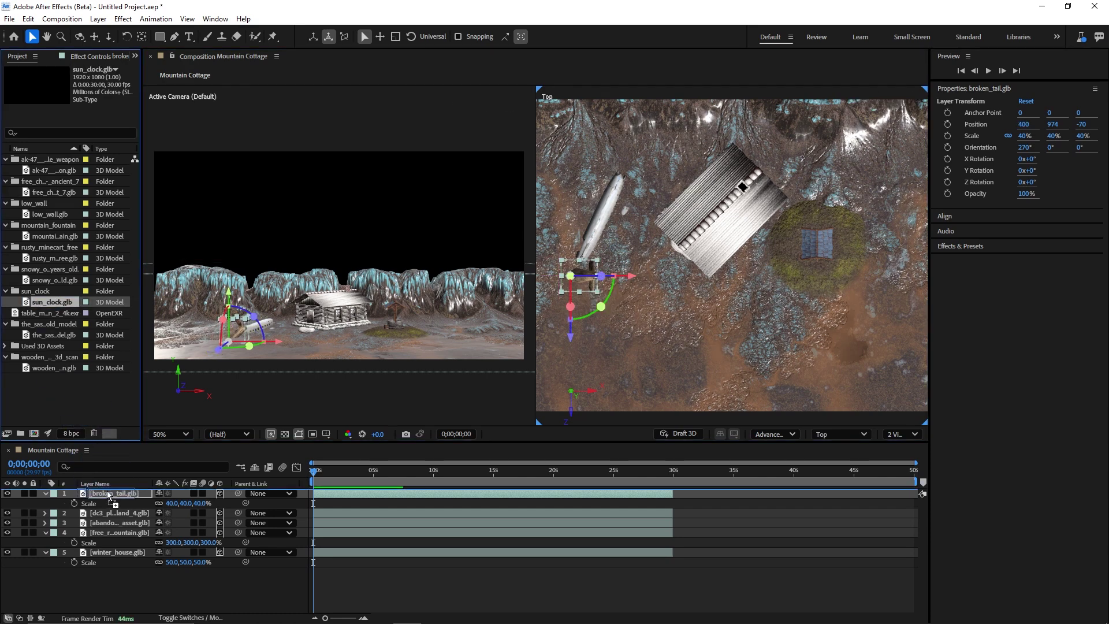
# - Add sun_clock.glb below the broken tail, fitted to comp size, and raise it upward
pyautogui.moveTo(110, 495); pyautogui.dragTo(113, 500)
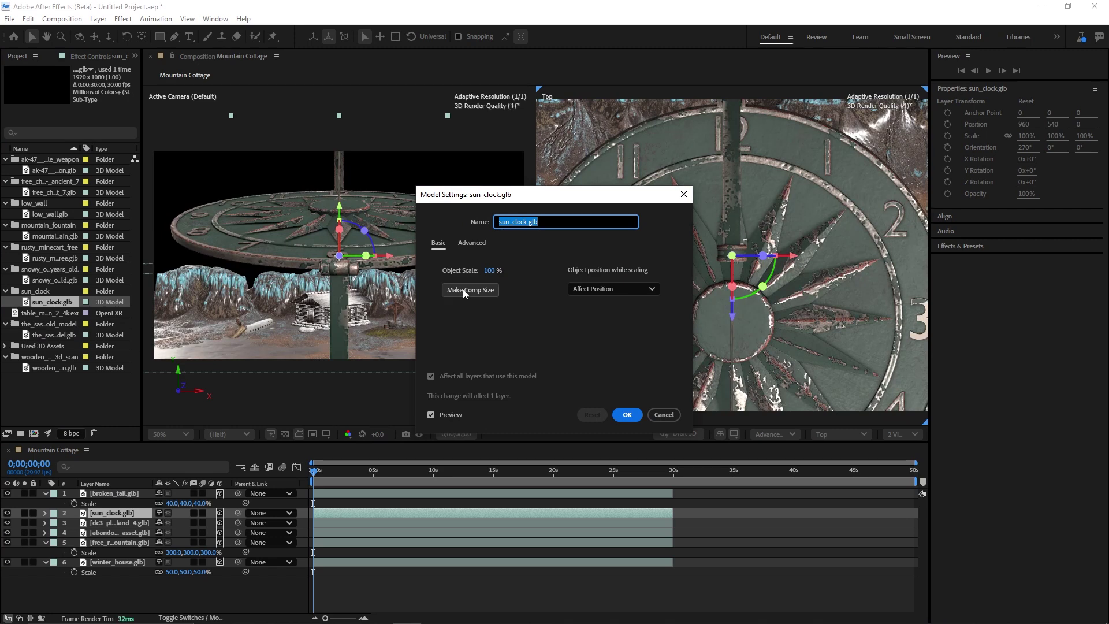
pyautogui.click(464, 291)
pyautogui.click(627, 415)
pyautogui.moveTo(345, 208); pyautogui.dragTo(346, 166)
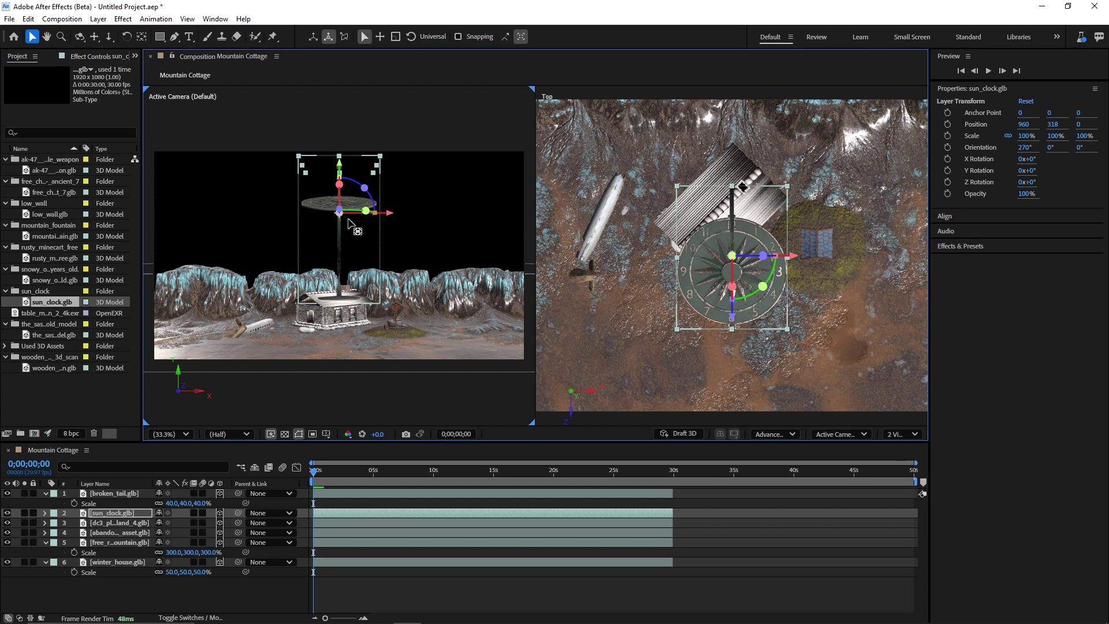
pyautogui.press('c')
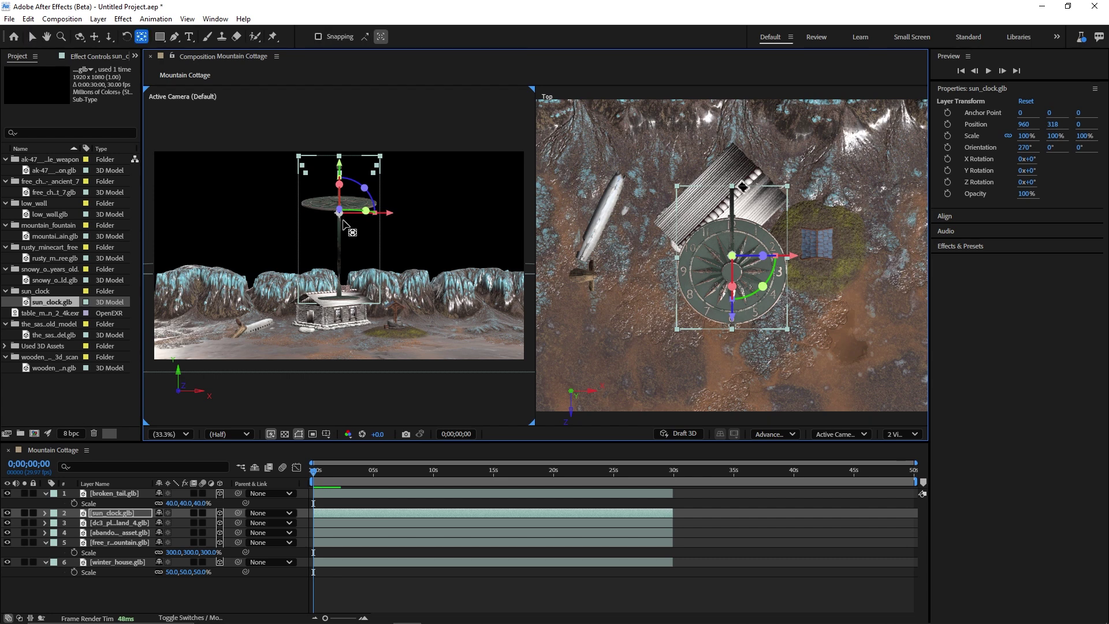
pyautogui.press('v')
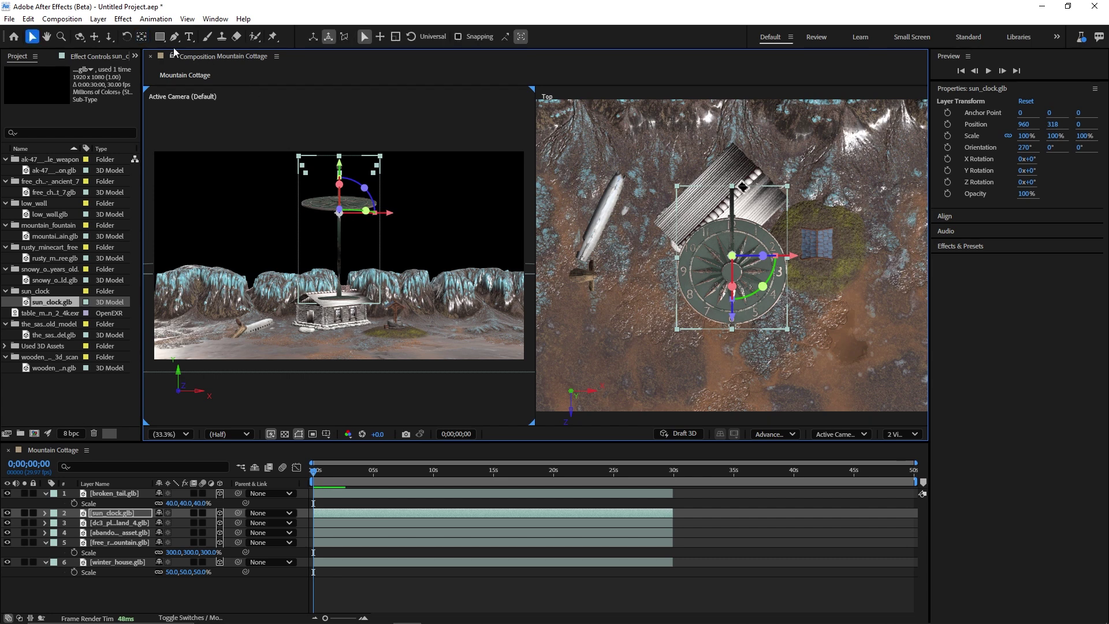
# - Move the sun clock's anchor point down to its base with the Pan Behind tool
pyautogui.click(142, 37)
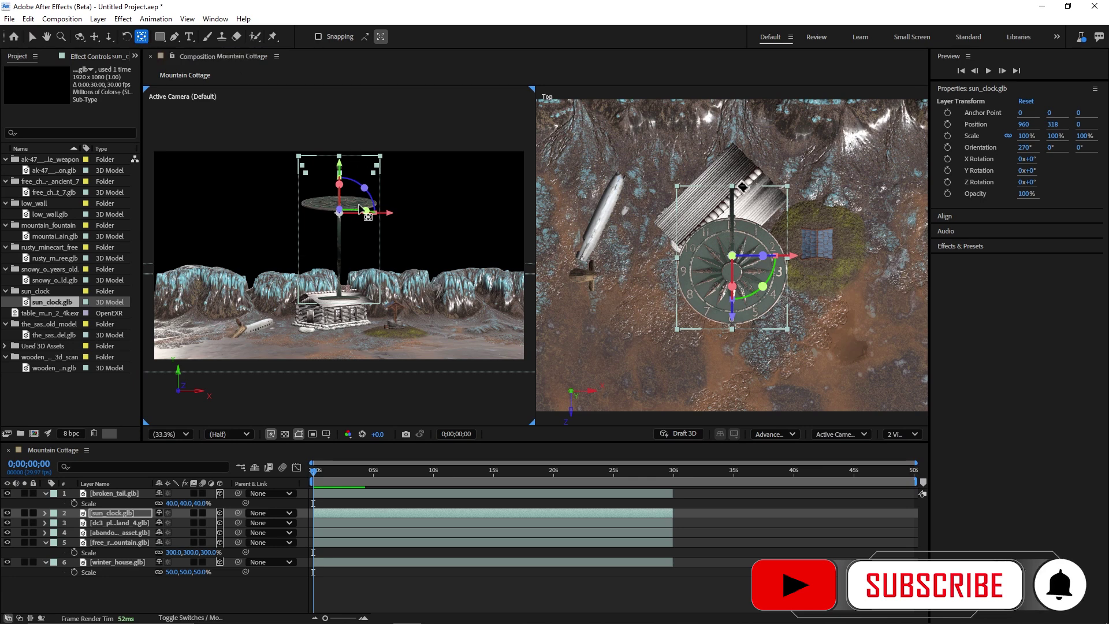
pyautogui.moveTo(342, 184); pyautogui.dragTo(349, 255)
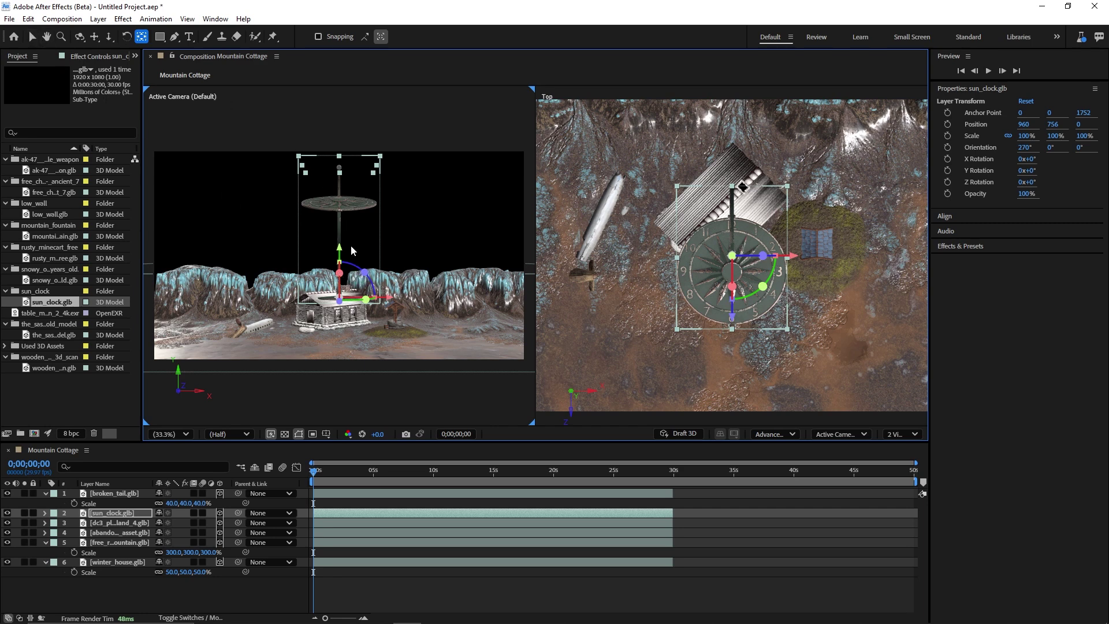
pyautogui.press('v')
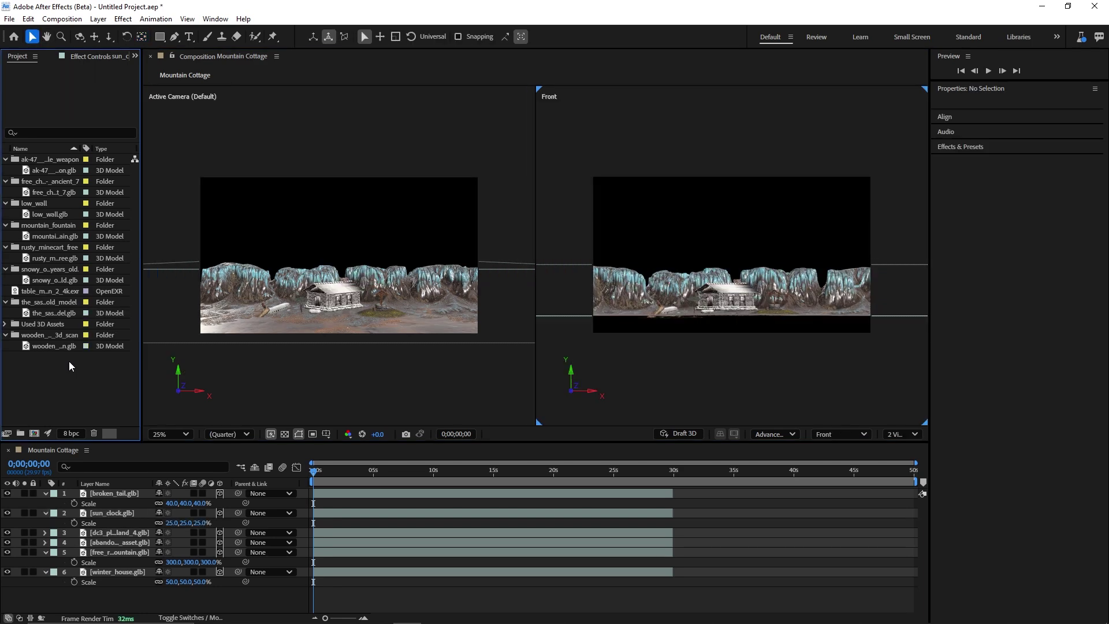
pyautogui.click(62, 337)
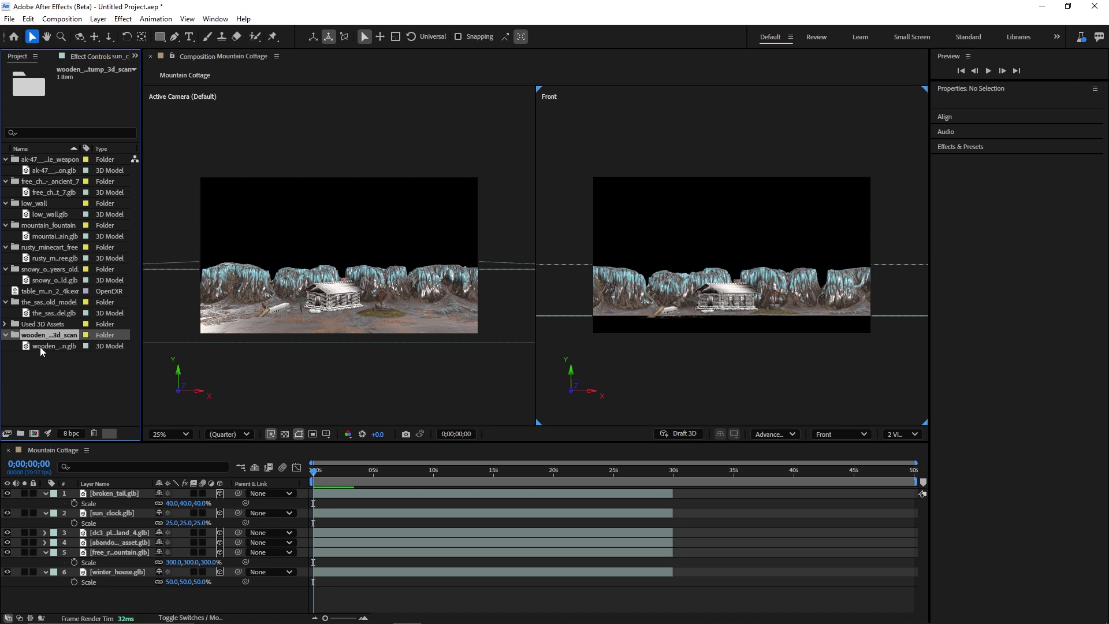
# - Add the wooden 3D scan model to the composition
pyautogui.moveTo(40, 346); pyautogui.dragTo(74, 494)
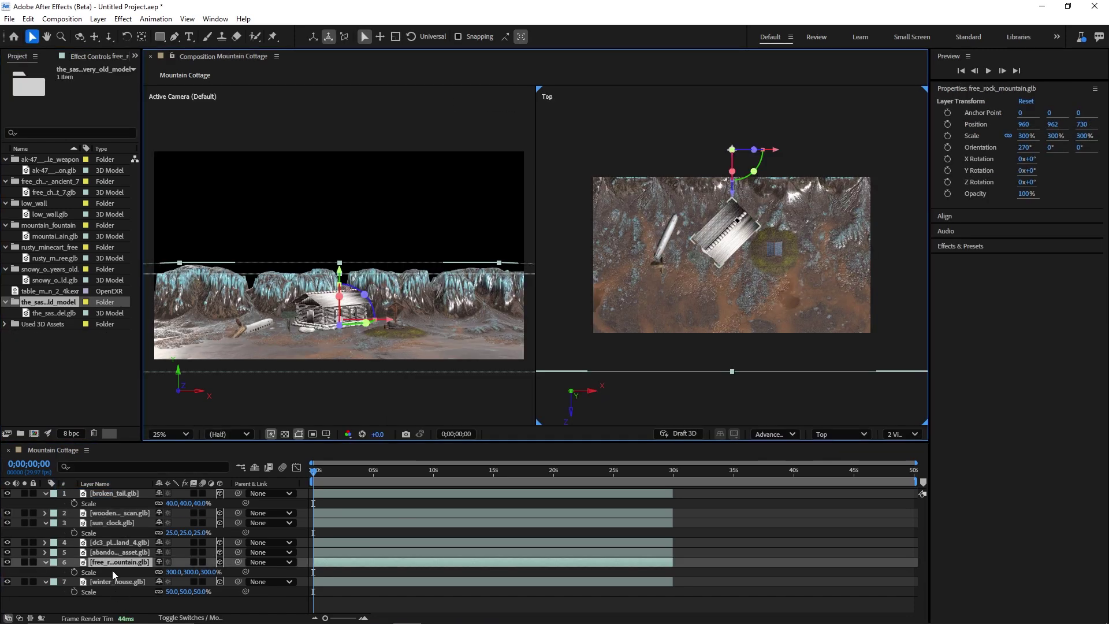
pyautogui.hotkey('ctrl', 'alt', 'shift', 'c')
pyautogui.press('Escape')
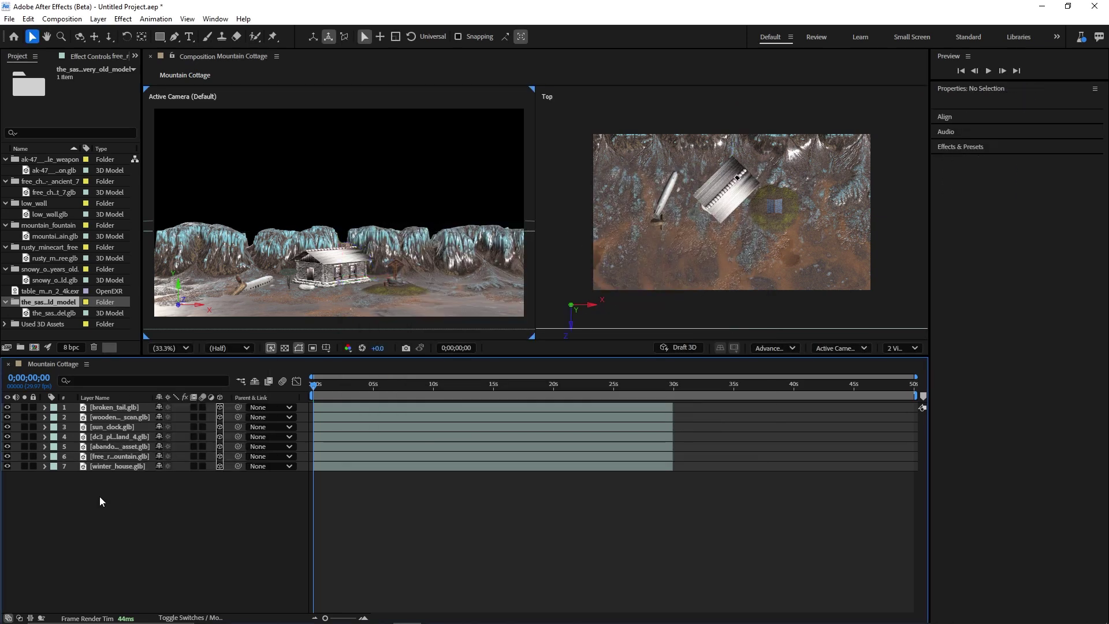
# - Create a camera from the current view named Camera View and pull it back
pyautogui.rightClick(112, 508)
pyautogui.moveTo(147, 365)
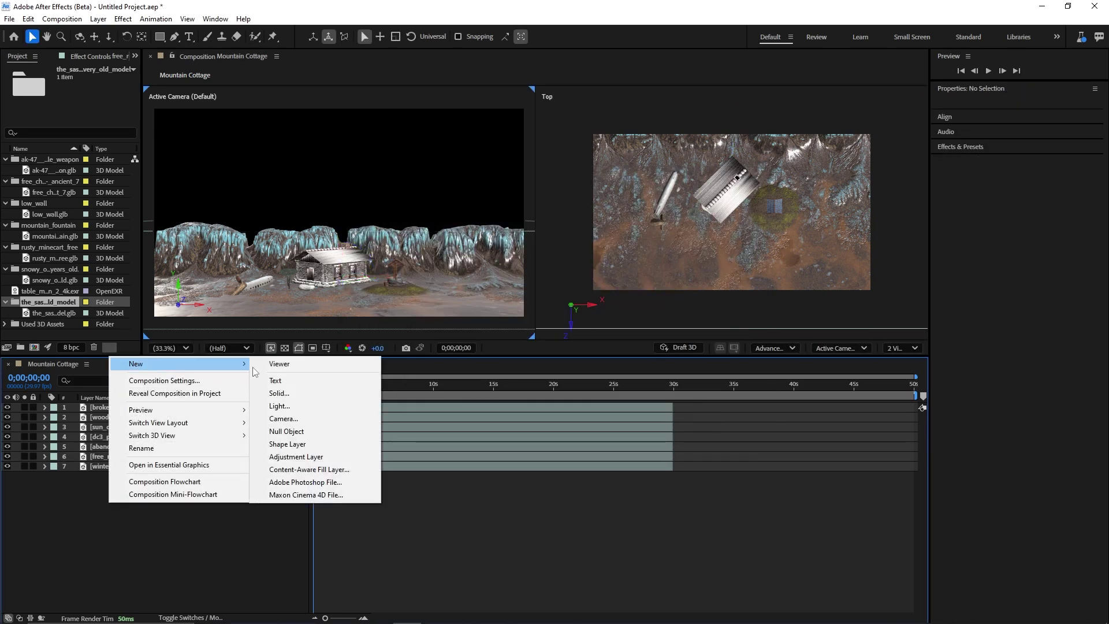
pyautogui.click(314, 420)
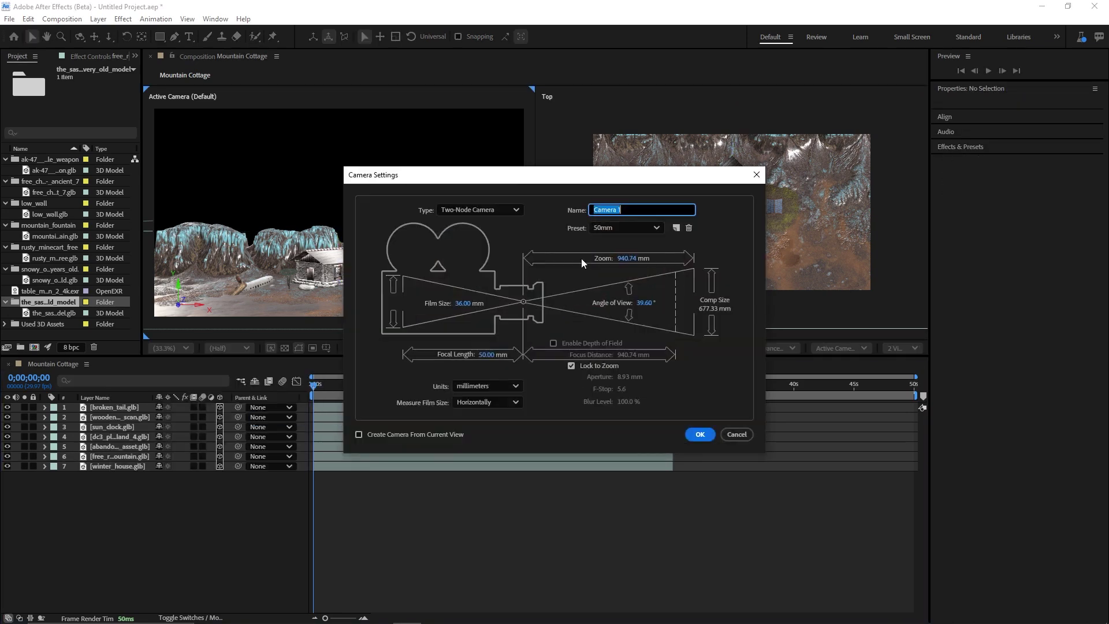
pyautogui.click(360, 436)
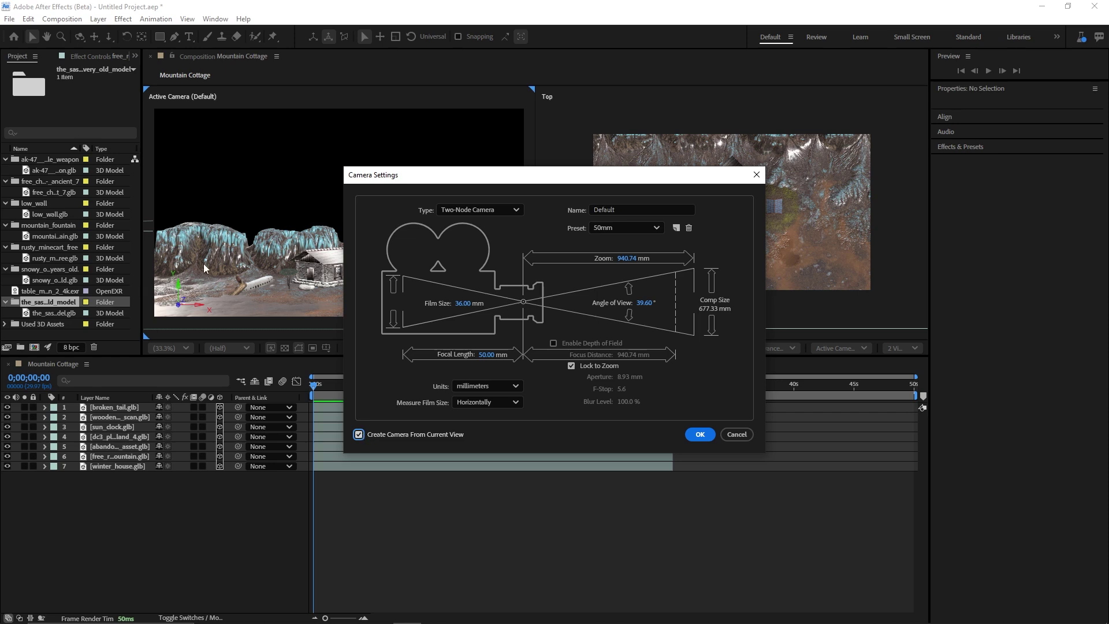
pyautogui.click(701, 435)
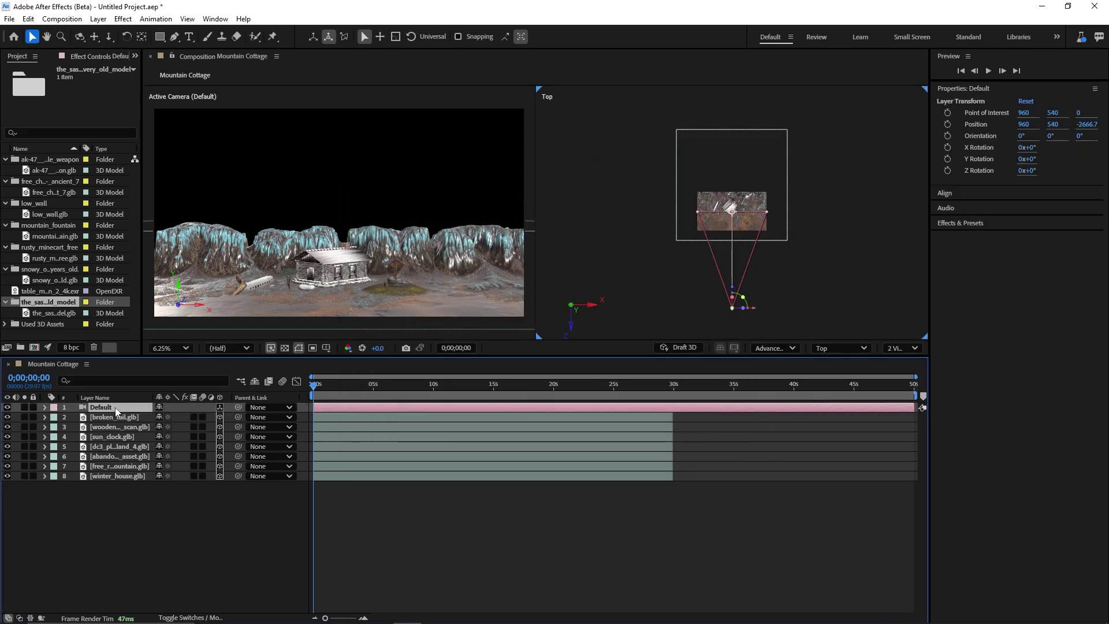
pyautogui.press('Return')
pyautogui.write('Camera View')
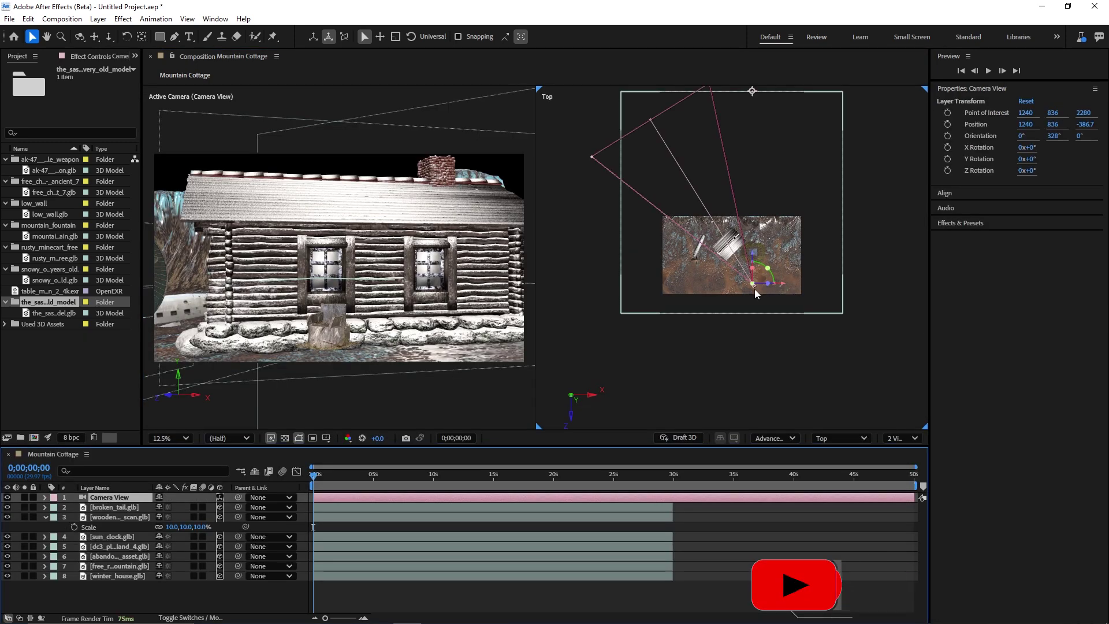
pyautogui.moveTo(755, 258); pyautogui.dragTo(764, 344)
# - Add low_wall.glb fitted to comp size, then lower it and rotate it to about 282.6°
pyautogui.moveTo(50, 214); pyautogui.dragTo(102, 501)
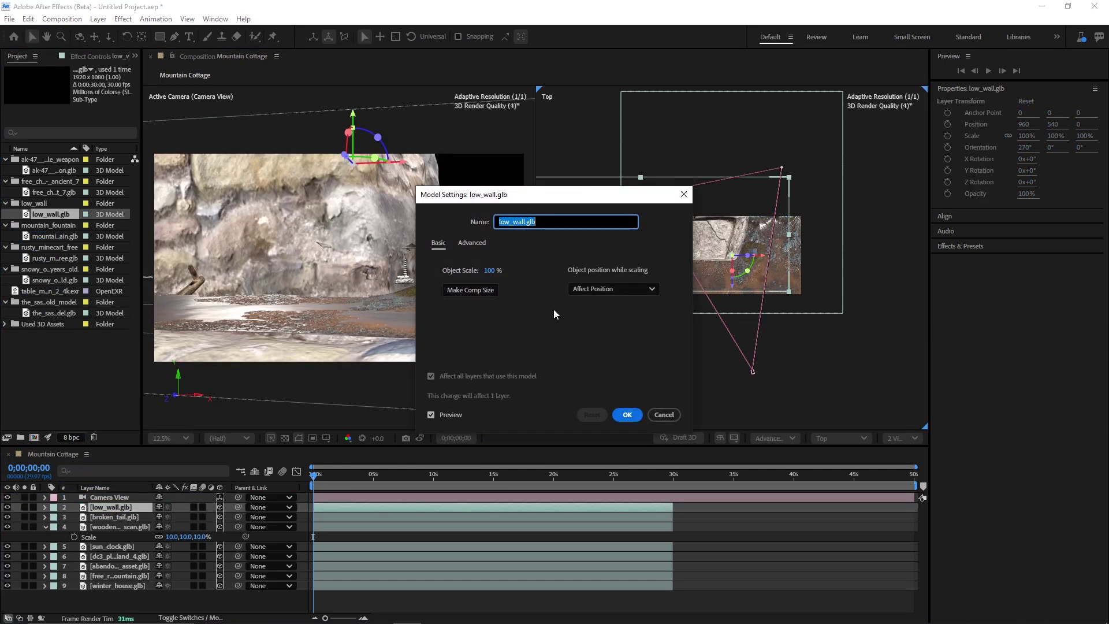
pyautogui.click(475, 290)
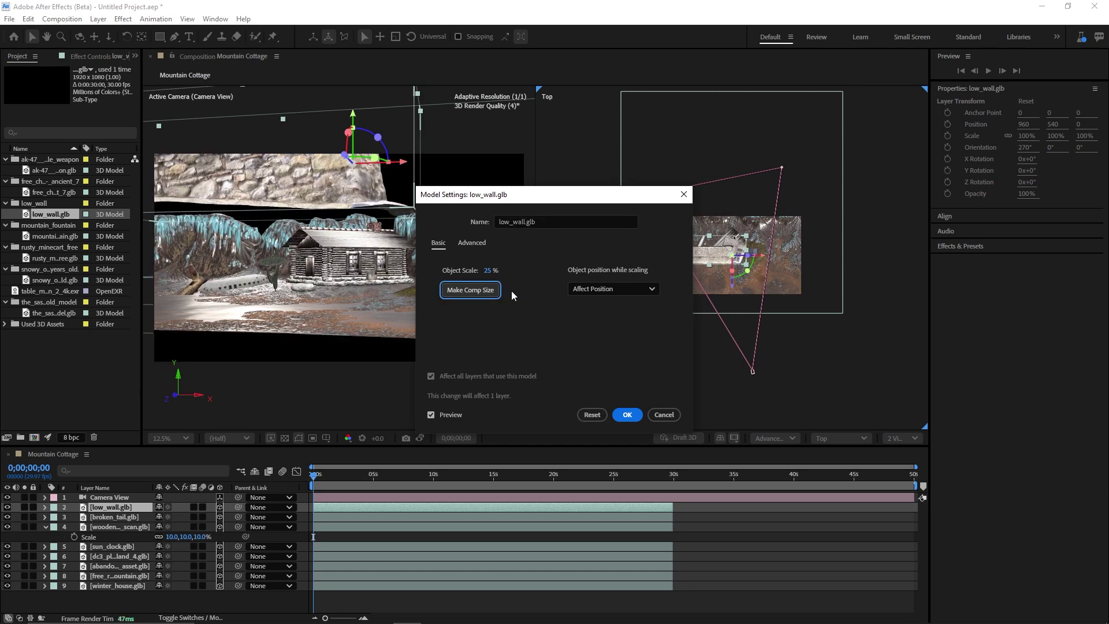
pyautogui.press('Return')
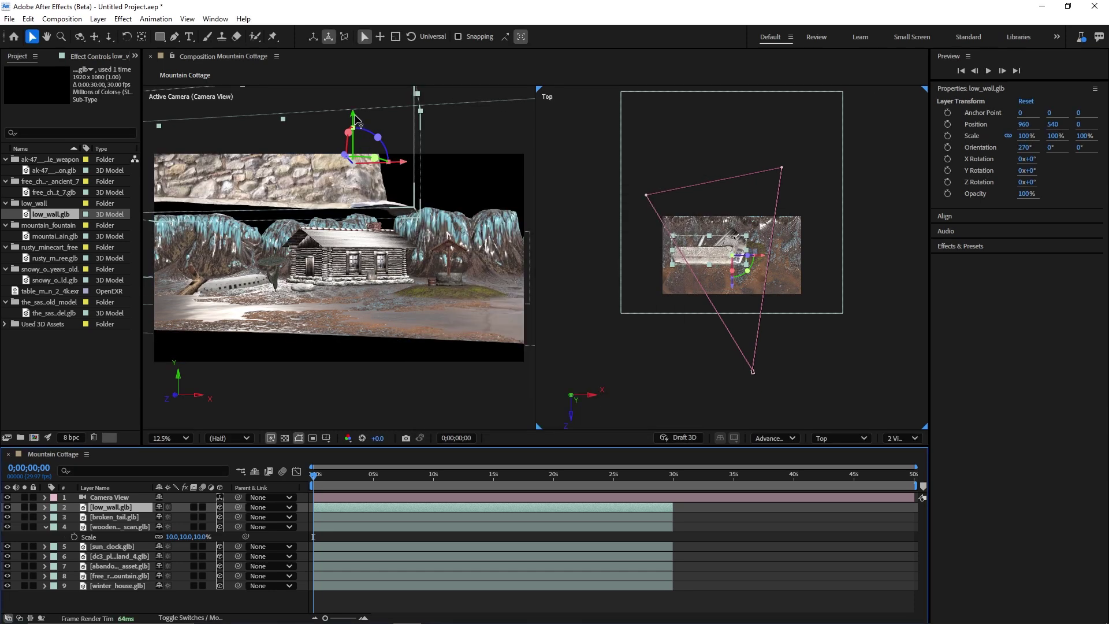
pyautogui.moveTo(353, 117); pyautogui.dragTo(371, 236)
pyautogui.moveTo(758, 268); pyautogui.dragTo(702, 254)
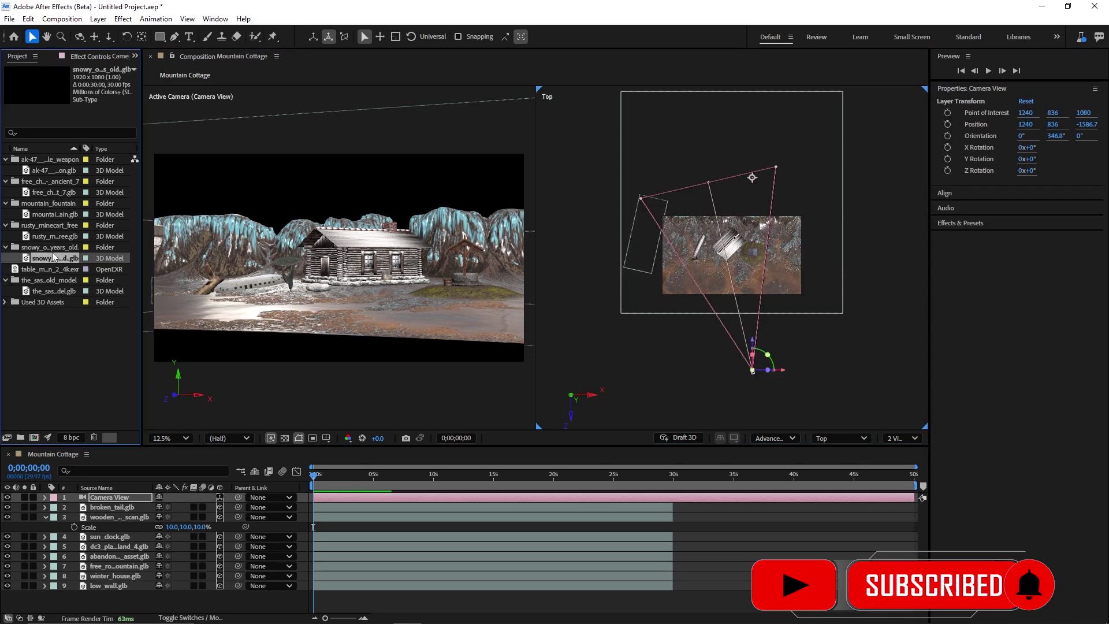
# - Add the snowy old tree model, fitted to the composition size
pyautogui.moveTo(50, 262); pyautogui.dragTo(125, 505)
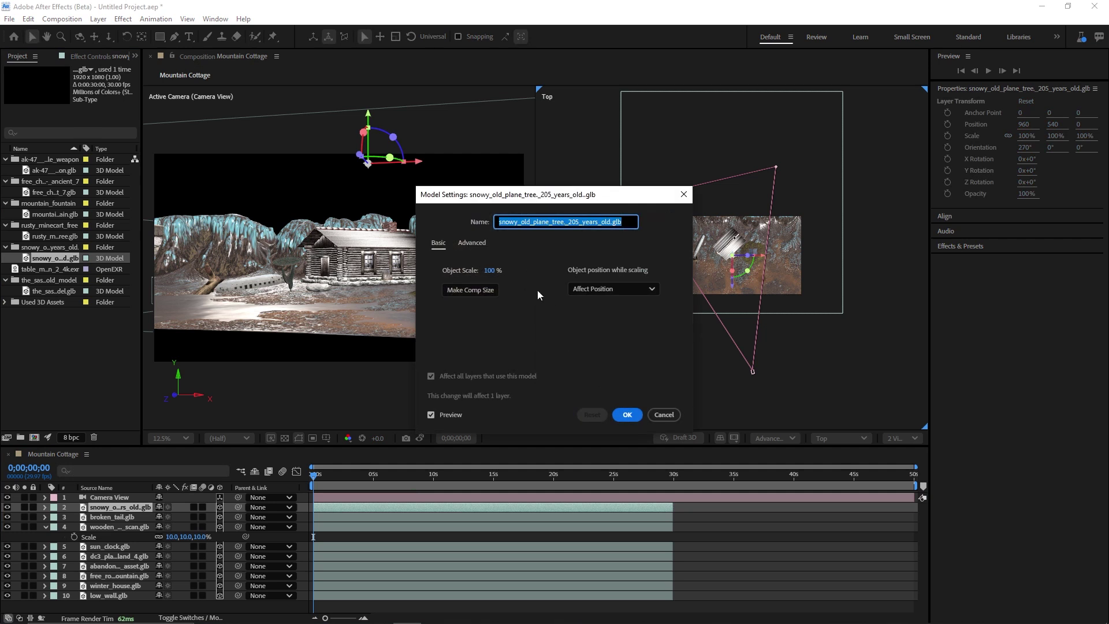
pyautogui.click(490, 271)
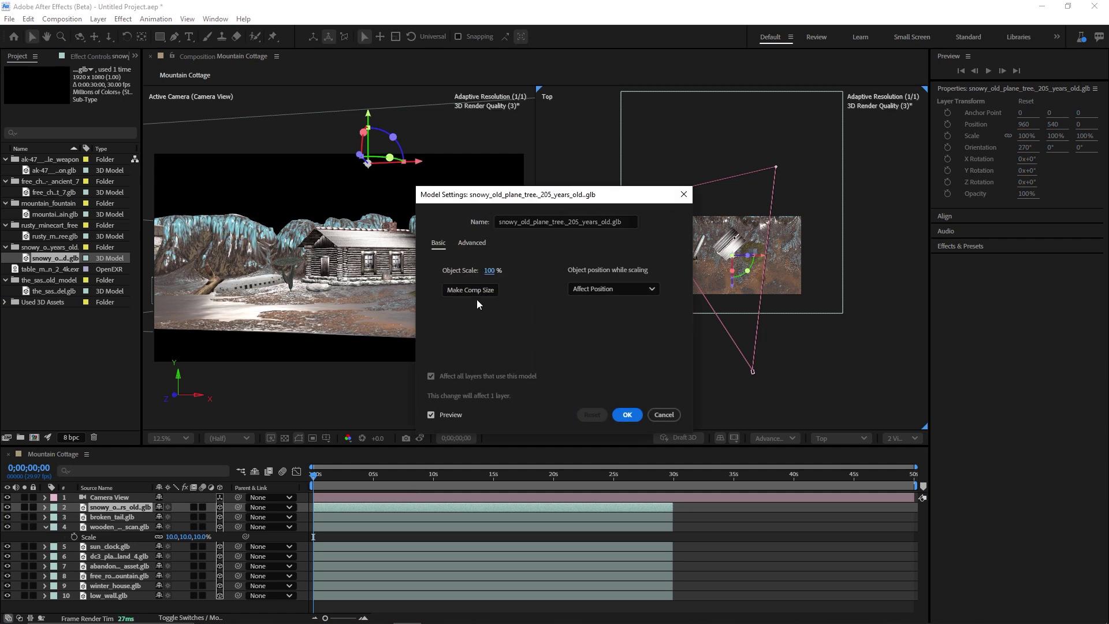
pyautogui.click(475, 290)
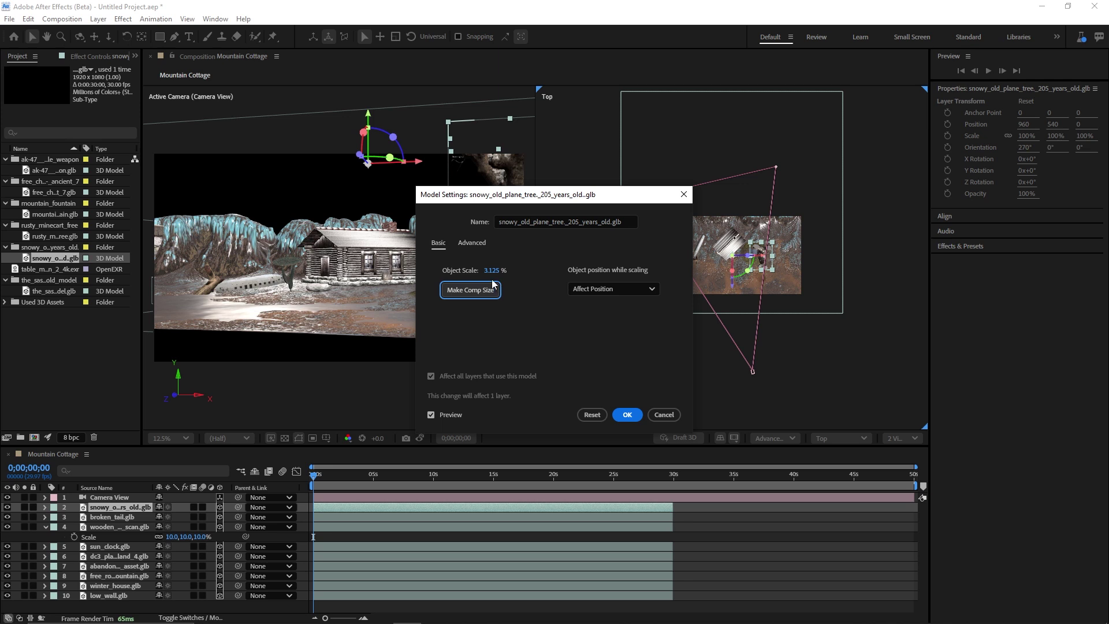
pyautogui.click(628, 415)
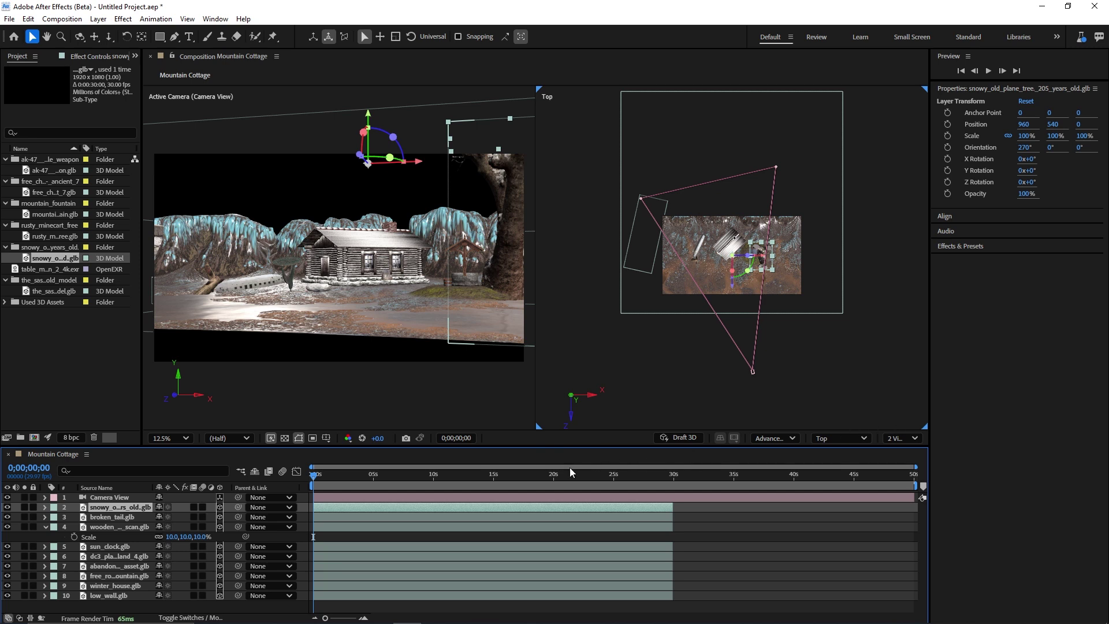
# - Turn Camera View toward the tree and set the tree's scale to 50%
pyautogui.click(111, 498)
pyautogui.moveTo(768, 355); pyautogui.dragTo(771, 360)
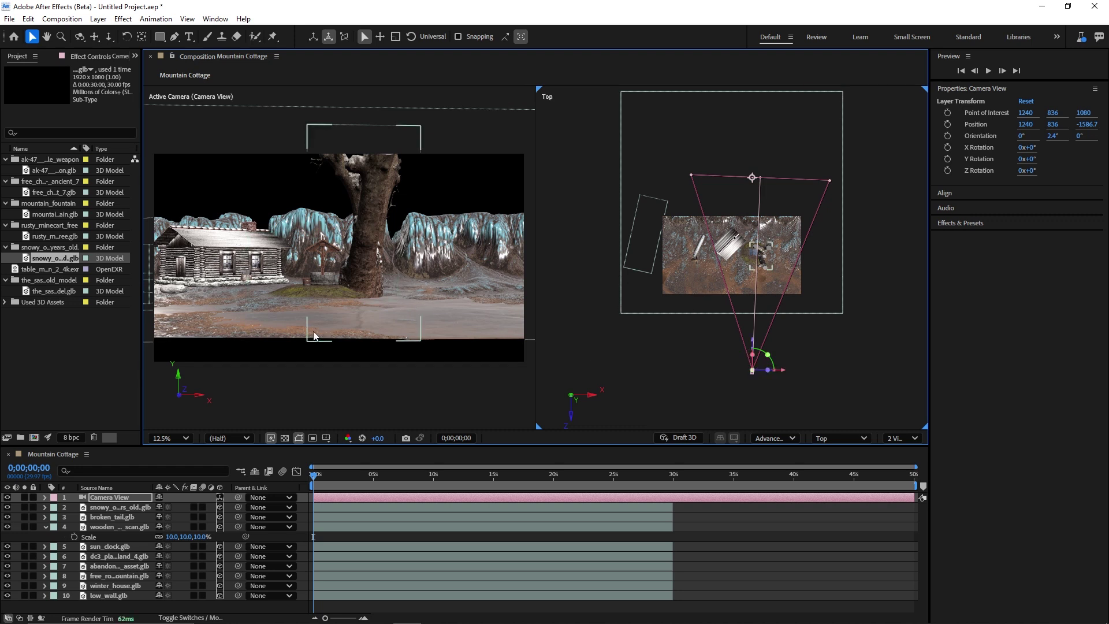
pyautogui.click(122, 496)
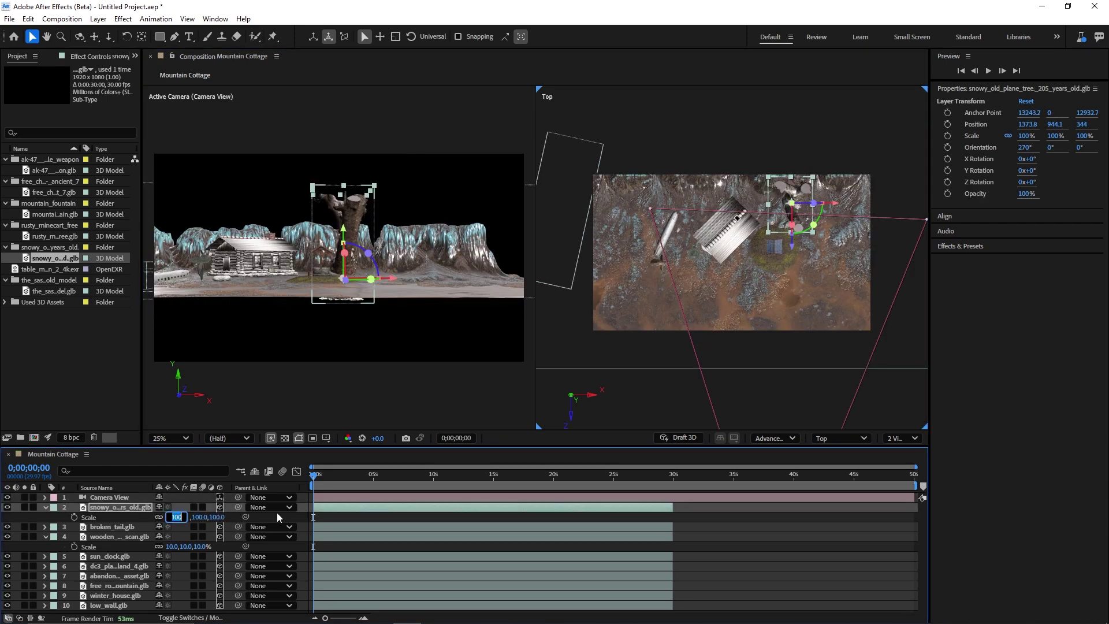
pyautogui.write('50')
pyautogui.press('Return')
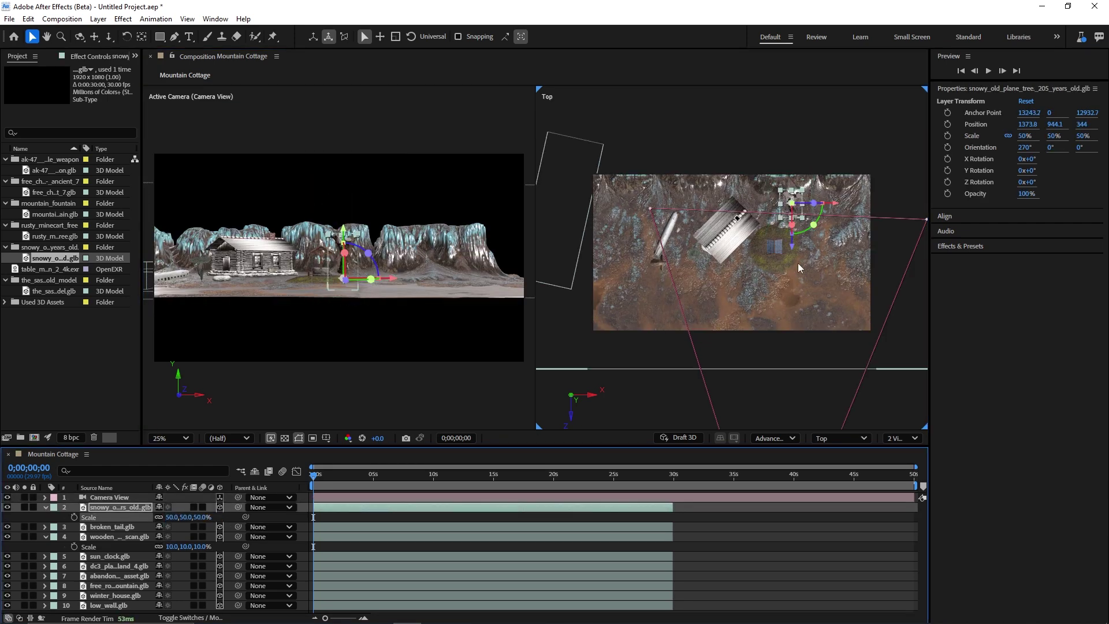
# - Push Camera View in toward the scene and slide it sideways toward the well
pyautogui.click(108, 500)
pyautogui.scroll(-2, 772, 347)
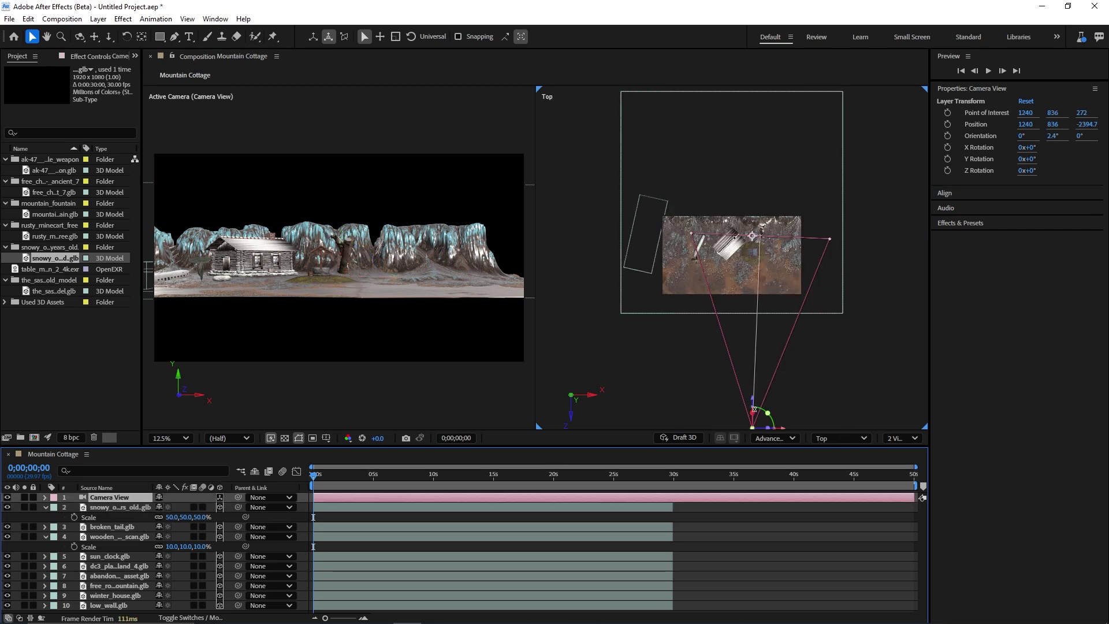
pyautogui.moveTo(754, 402); pyautogui.dragTo(758, 266)
pyautogui.moveTo(787, 300)
pyautogui.mouseDown()
pyautogui.moveTo(810, 297)
pyautogui.moveTo(789, 282)
pyautogui.mouseUp()
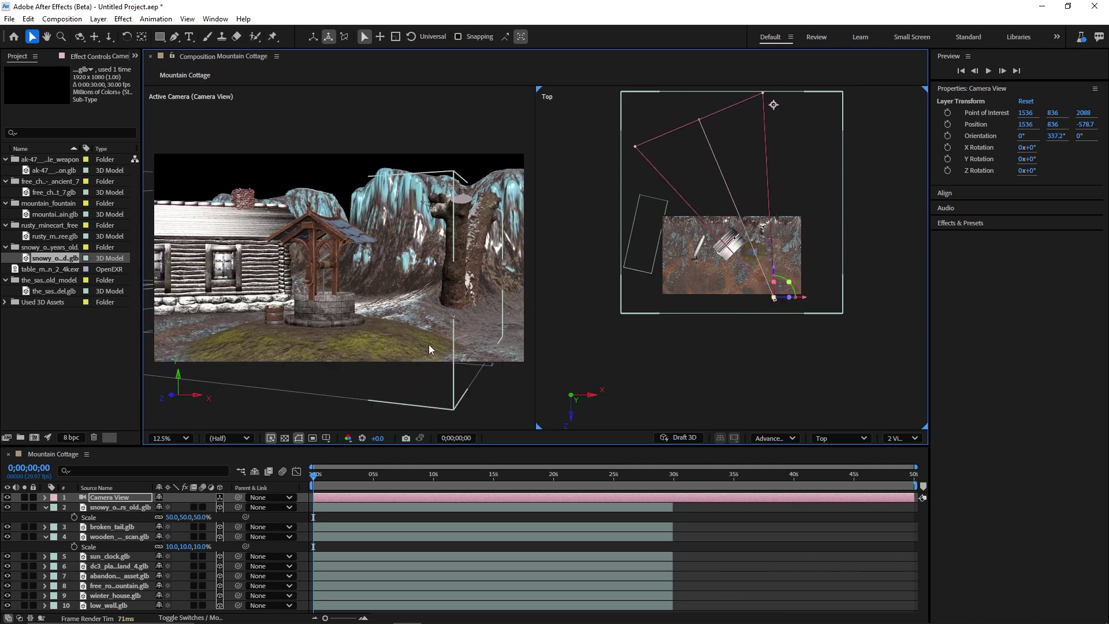
# - Reposition the snowy tree beside the well and reduce its scale to 40%
pyautogui.click(109, 511)
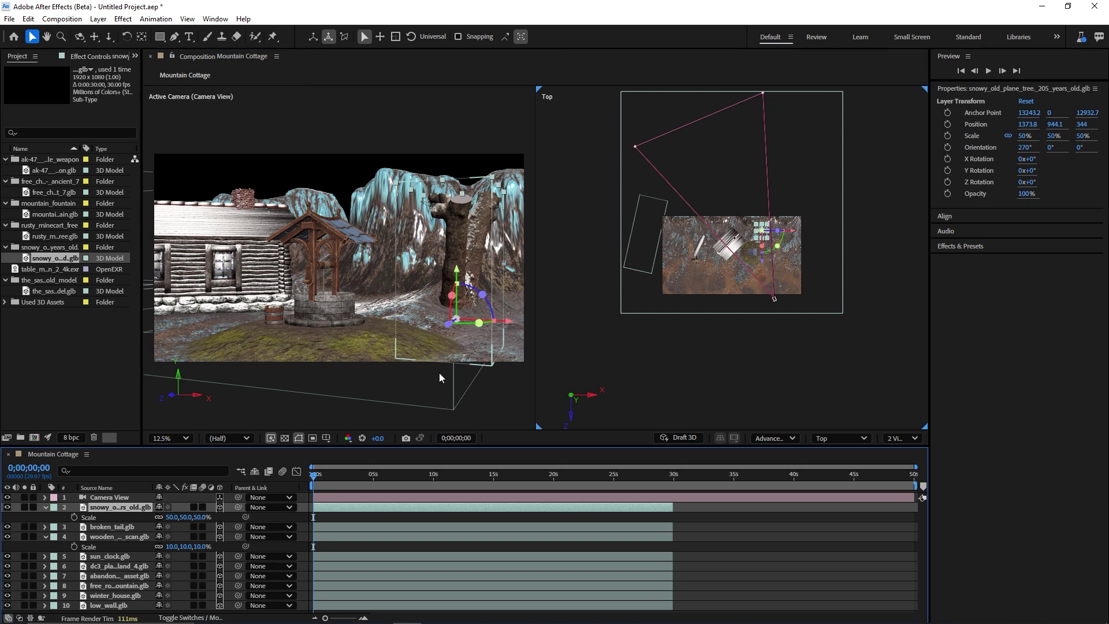
pyautogui.moveTo(448, 327)
pyautogui.mouseDown()
pyautogui.moveTo(423, 332)
pyautogui.moveTo(435, 328)
pyautogui.mouseUp()
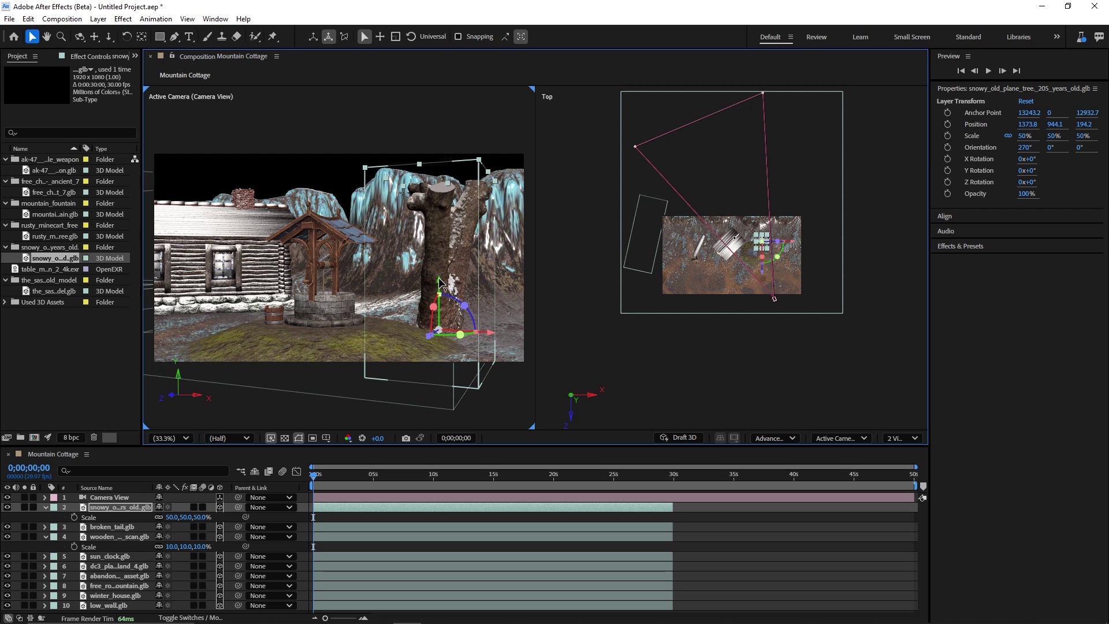
pyautogui.moveTo(440, 282); pyautogui.dragTo(456, 247)
pyautogui.click(174, 518)
pyautogui.write('40')
pyautogui.press('Return')
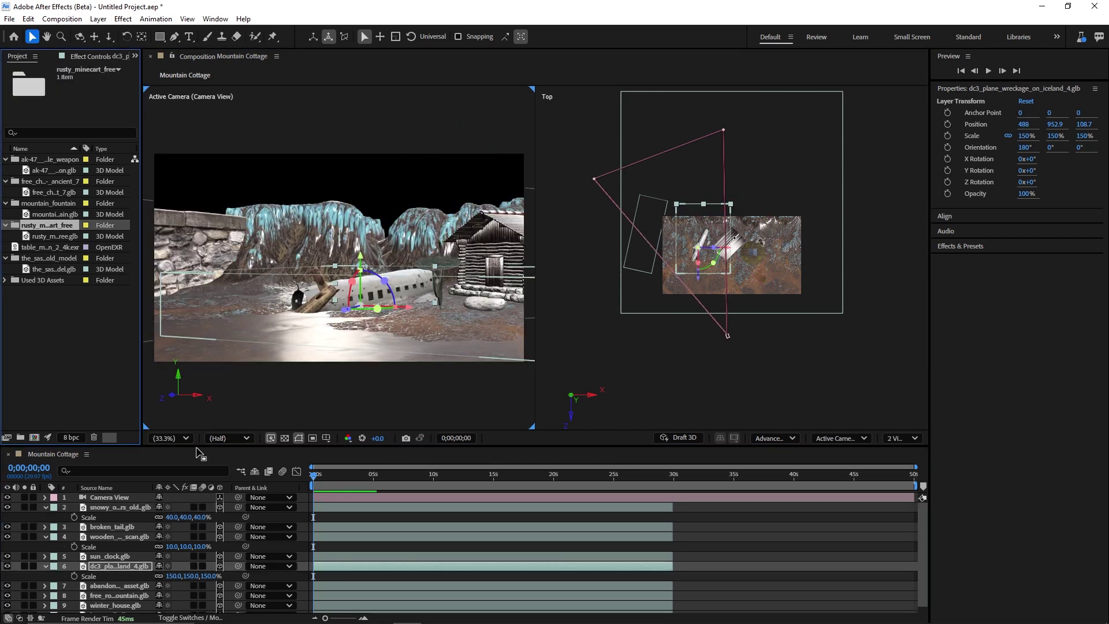
# - Save the project as Mountain Cottage.aep in E:\AE Cache
pyautogui.hotkey('ctrl', 's')
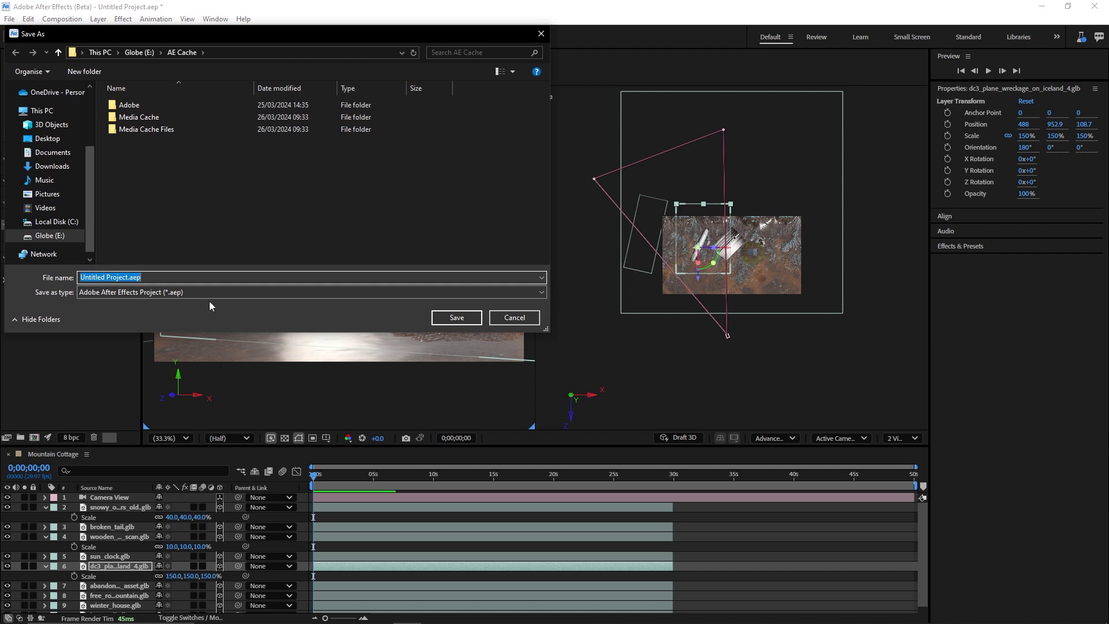
pyautogui.write('Mountain Cottage')
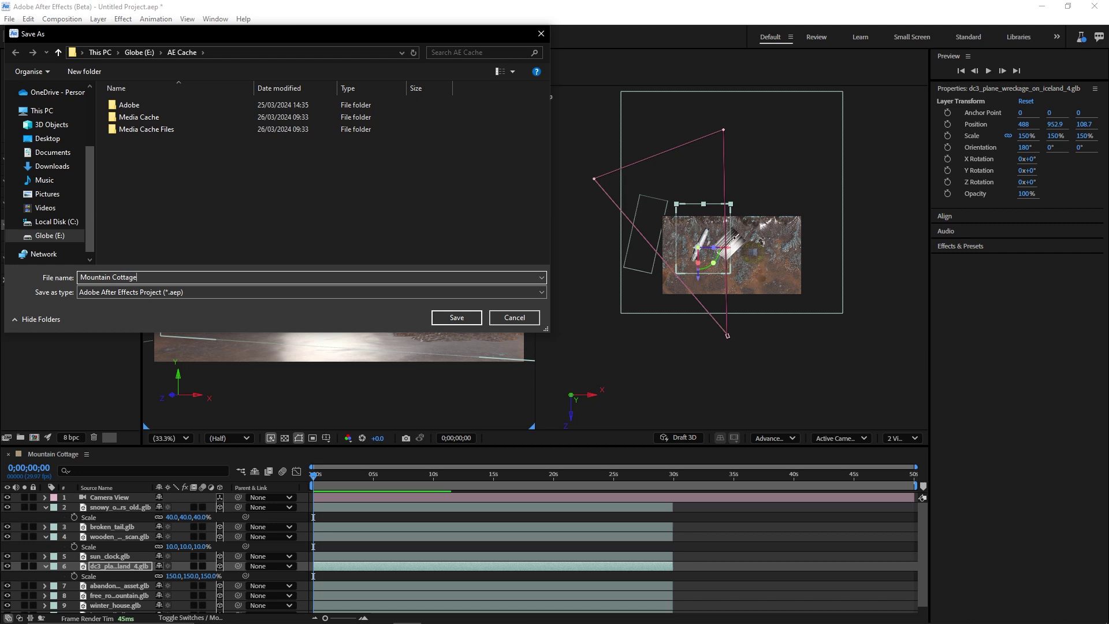
pyautogui.press('Return')
pyautogui.click(54, 239)
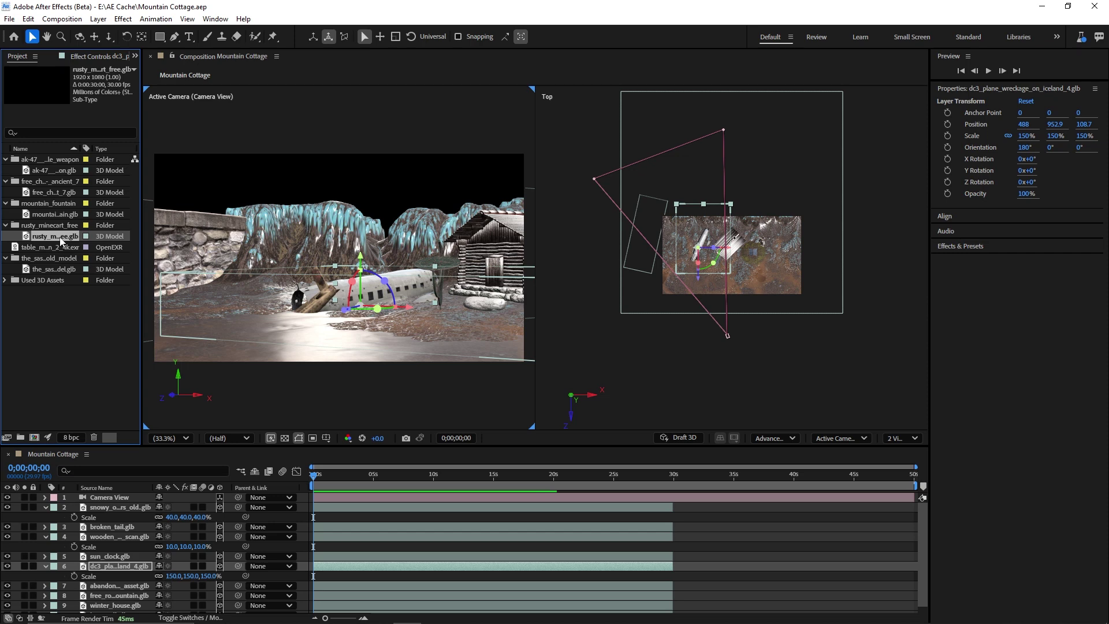
# - Import rusty_minecart_free.glb into the comp using Make Comp Size in Model Settings
pyautogui.moveTo(60, 242); pyautogui.dragTo(399, 466)
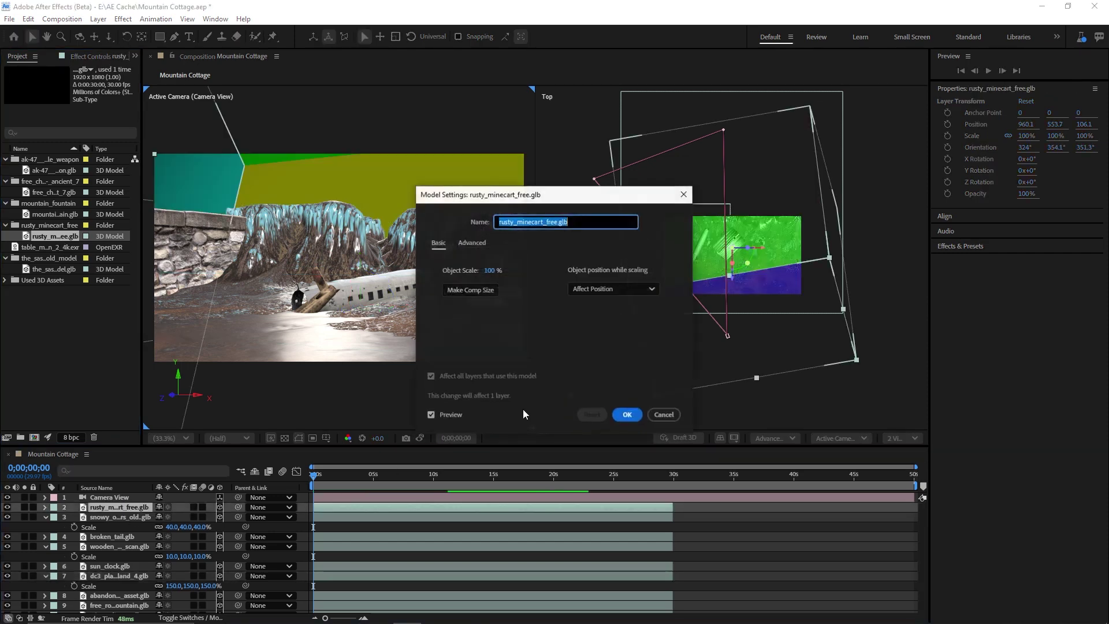
pyautogui.click(473, 292)
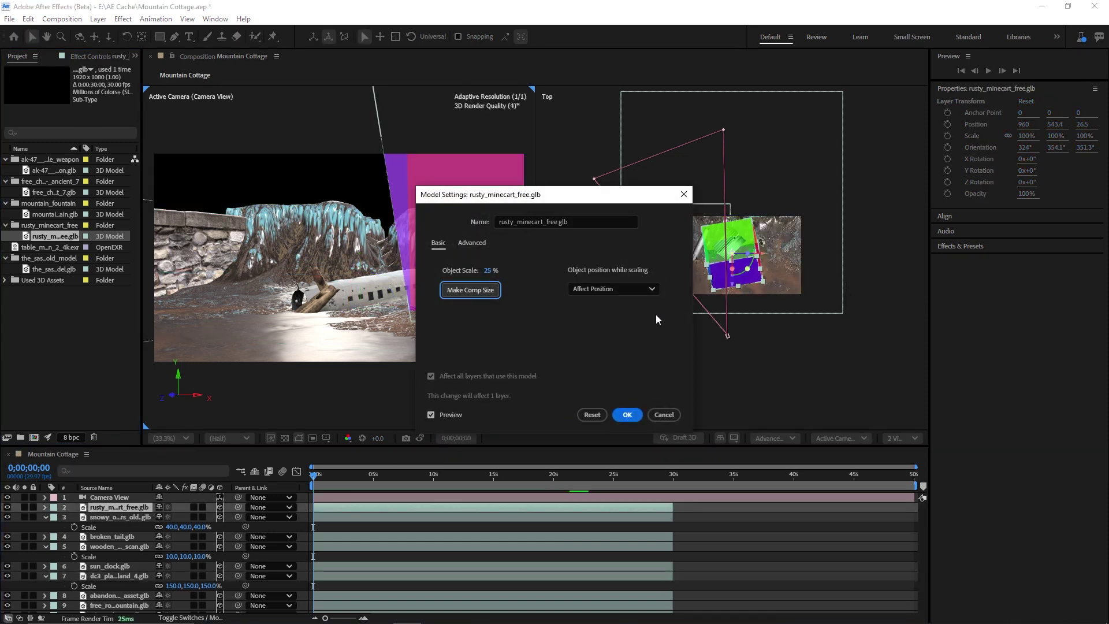
pyautogui.click(491, 271)
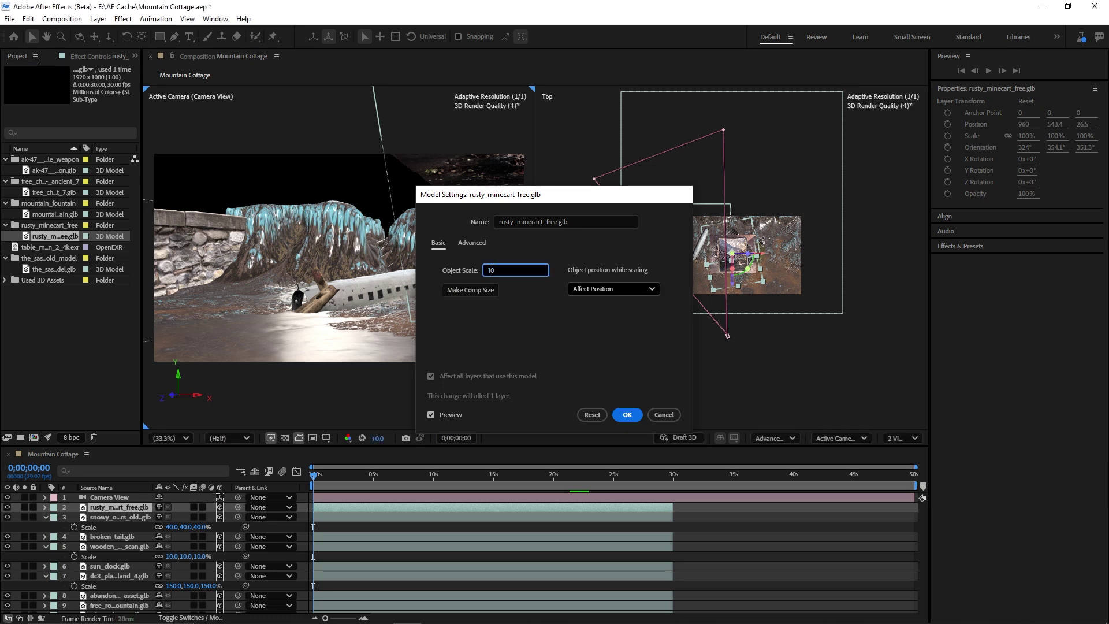
pyautogui.press('Return')
# - Set the minecart on the ground beside the cabin and scale it to 50%
pyautogui.moveTo(728, 336); pyautogui.dragTo(752, 376)
pyautogui.click(339, 125)
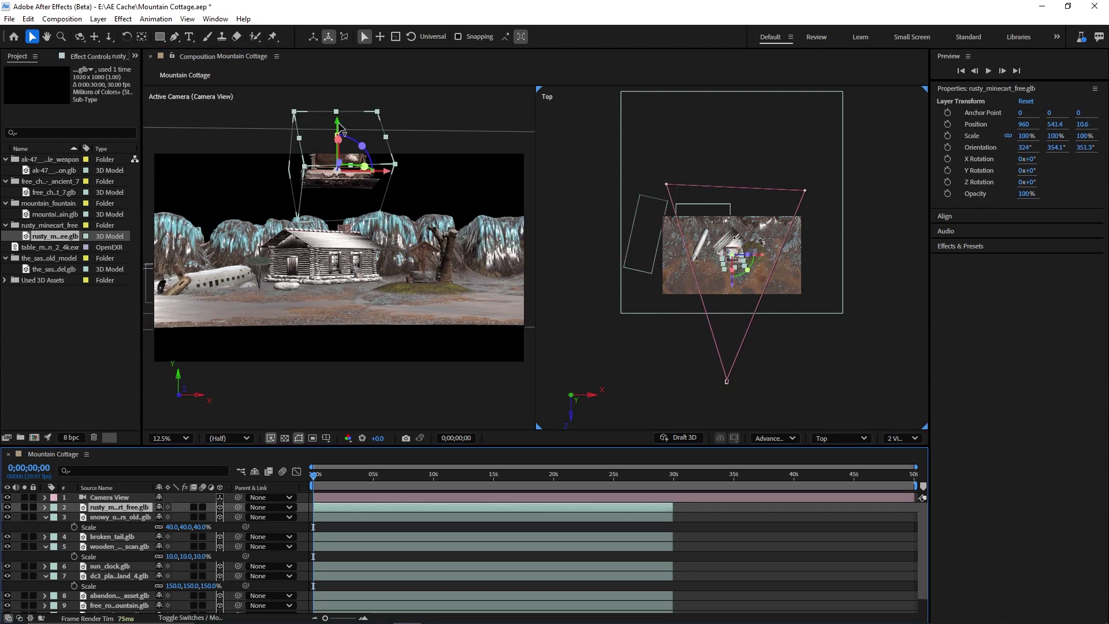
pyautogui.moveTo(339, 125); pyautogui.dragTo(390, 266)
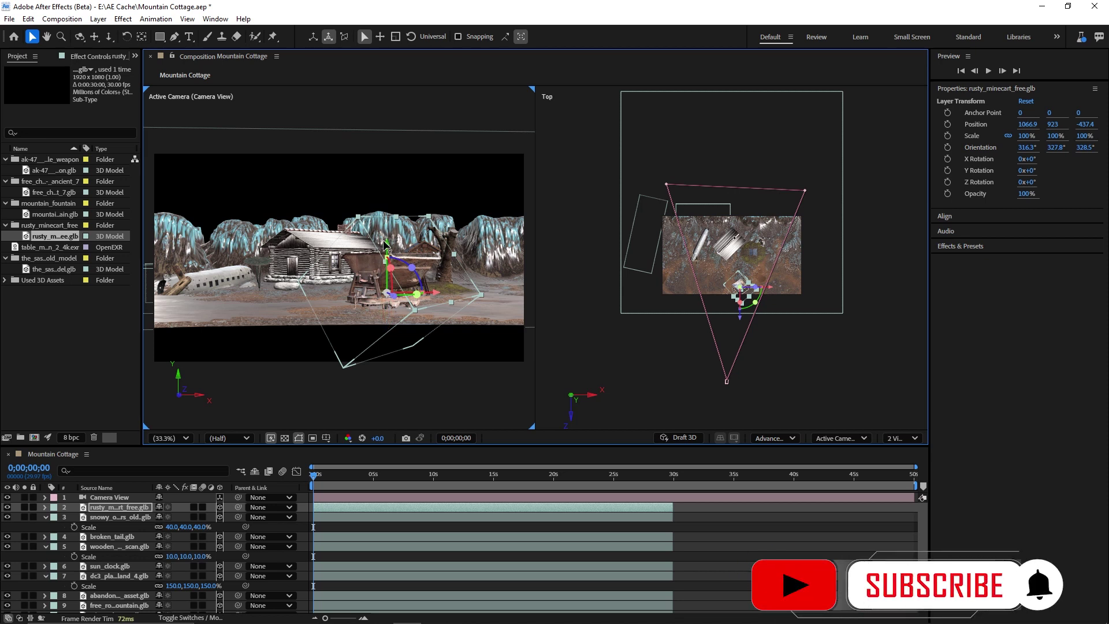
pyautogui.press('y')
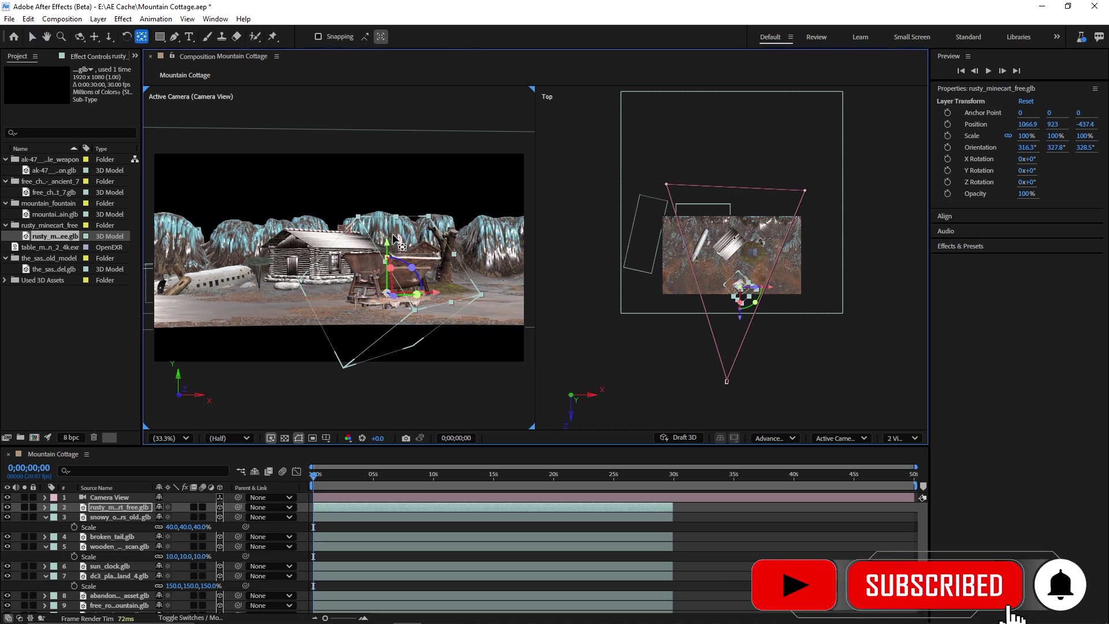
pyautogui.moveTo(391, 246); pyautogui.dragTo(390, 260)
pyautogui.press('v')
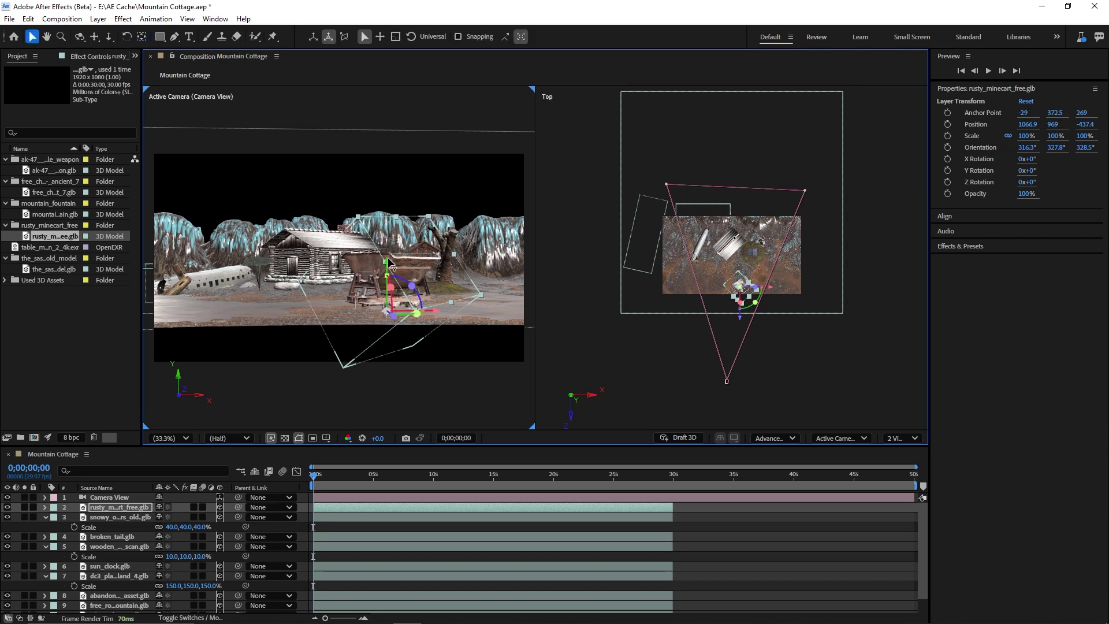
pyautogui.moveTo(388, 263); pyautogui.dragTo(387, 259)
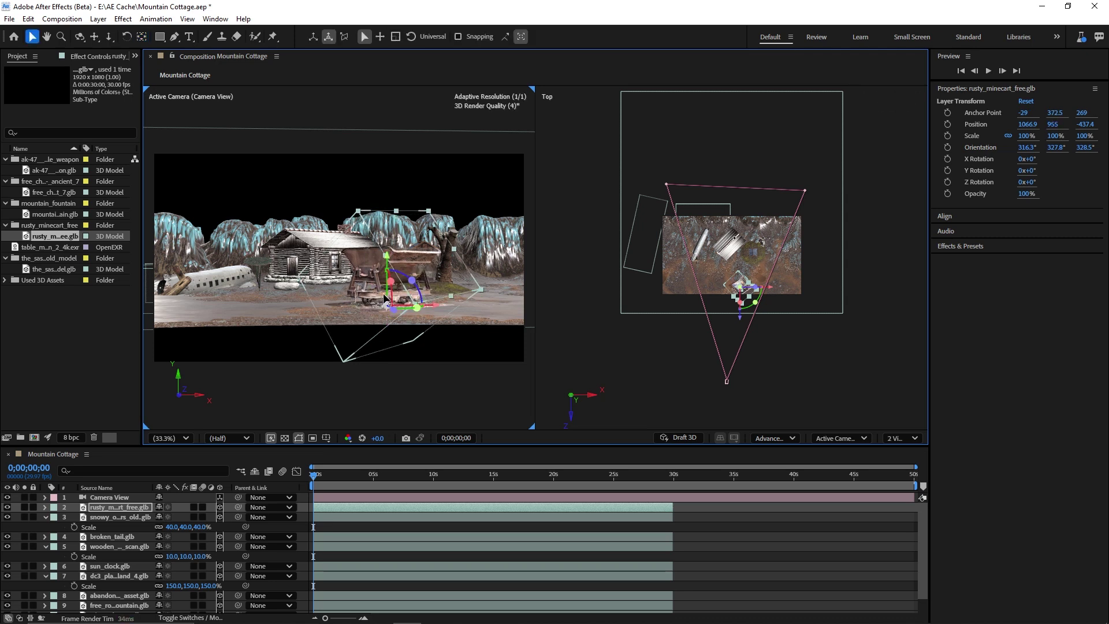
pyautogui.press('s')
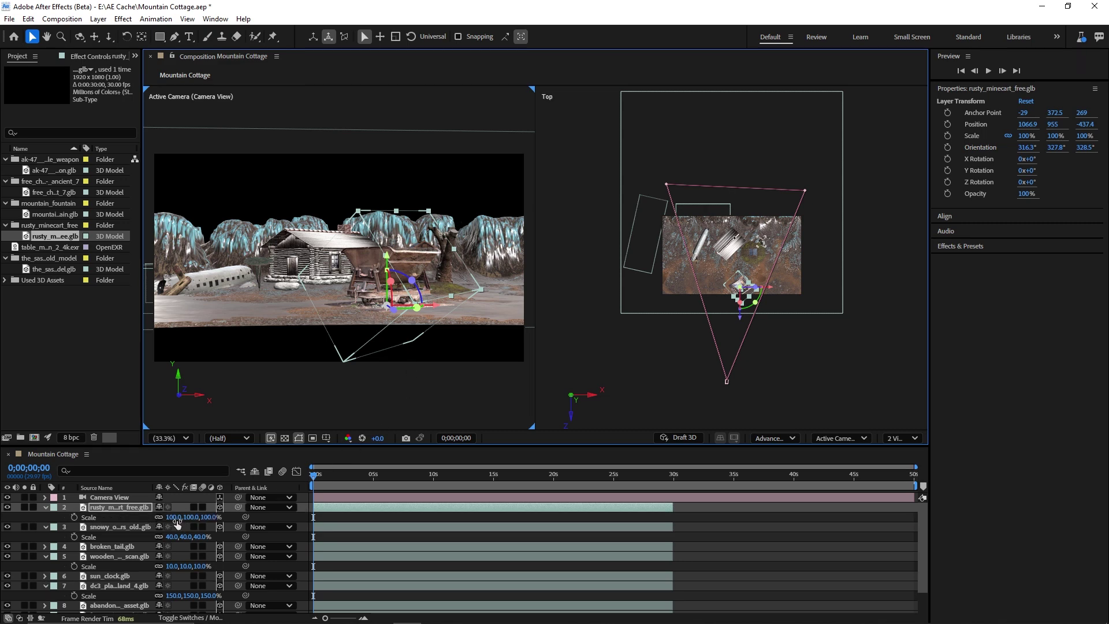
pyautogui.moveTo(174, 517); pyautogui.dragTo(88, 503)
# - Add mountain_fountain.glb to the comp using Make Comp Size in Model Settings
pyautogui.hotkey('ctrl', '/')
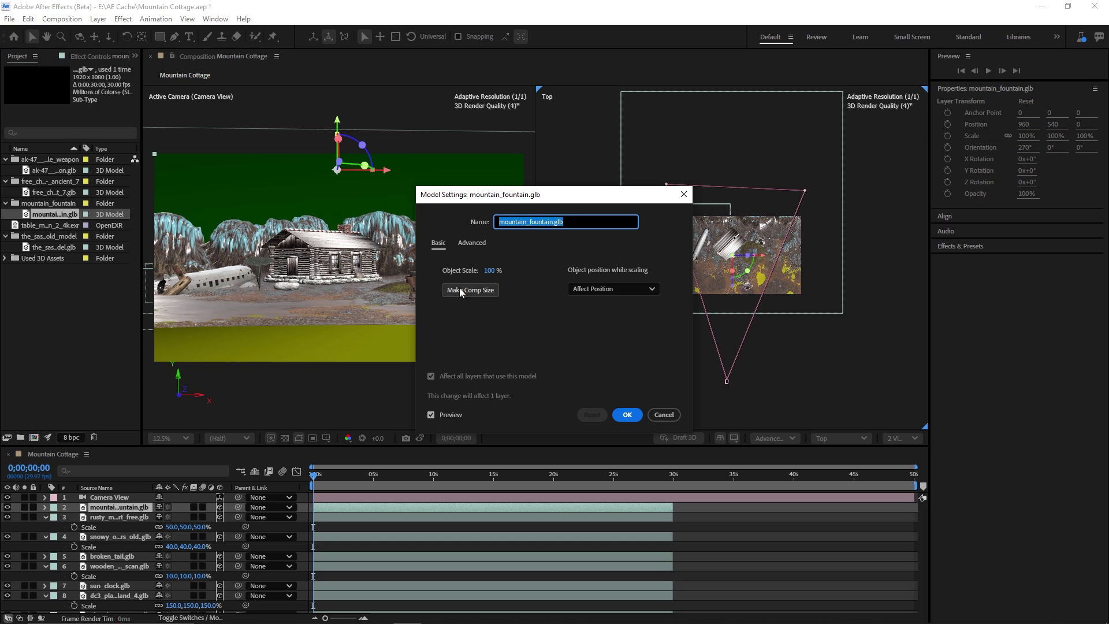
pyautogui.click(463, 289)
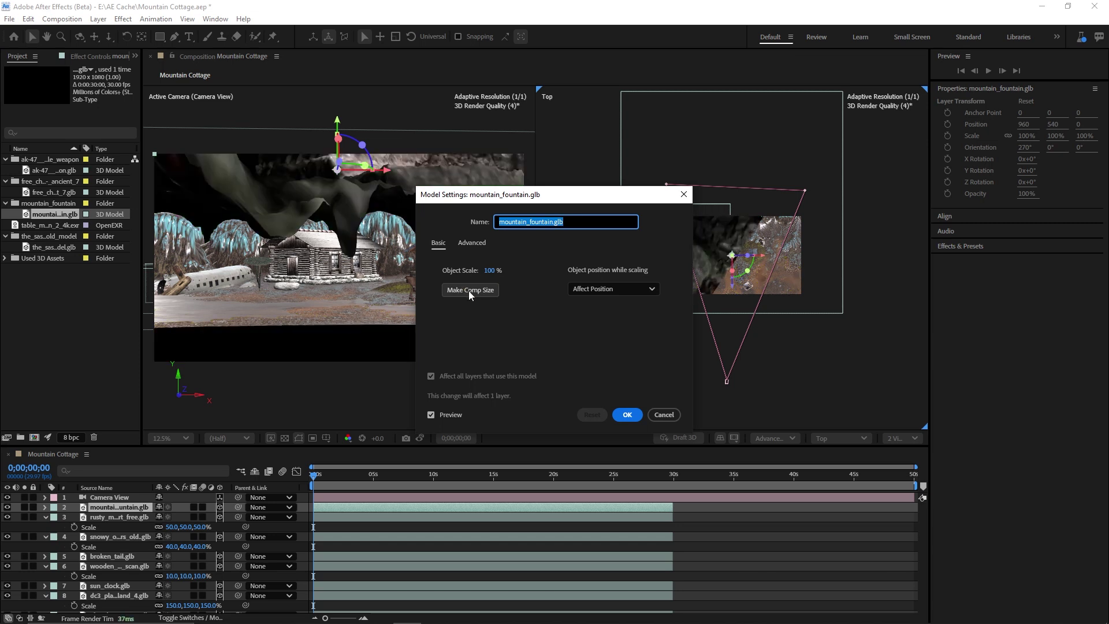
pyautogui.click(469, 290)
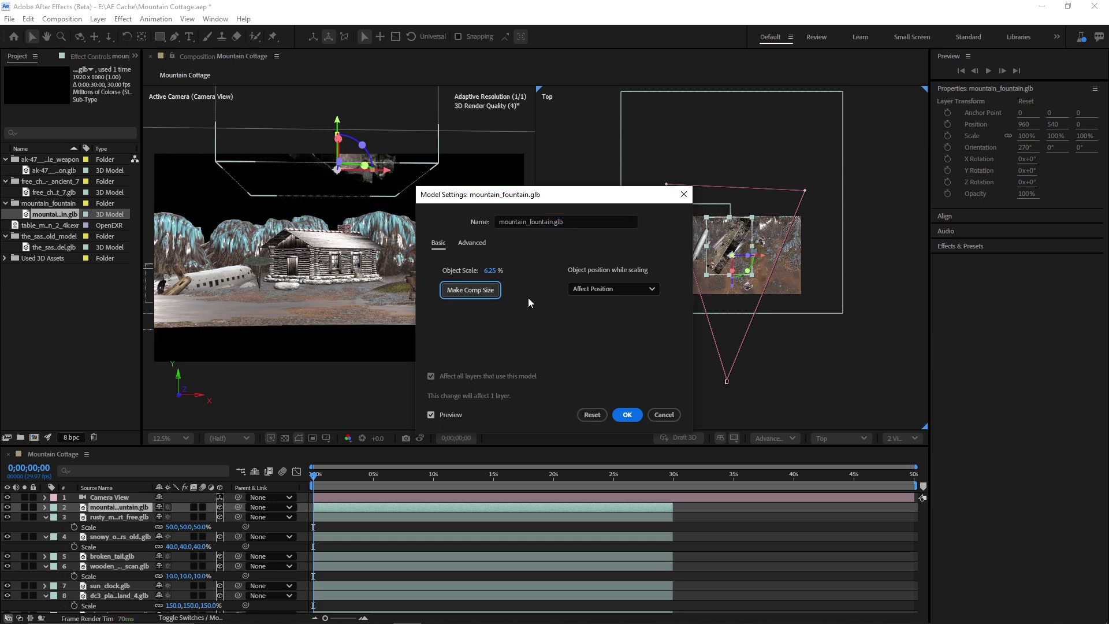
pyautogui.click(632, 415)
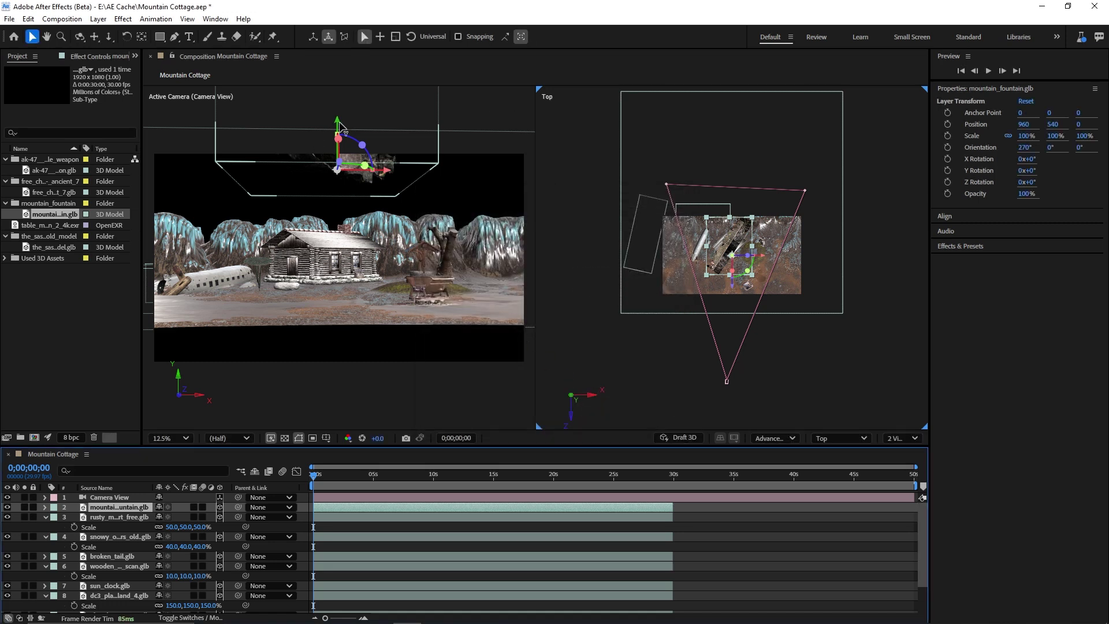
# - Lower the fountain onto the ground and set its Scale to 50%
pyautogui.moveTo(340, 125); pyautogui.dragTo(349, 277)
pyautogui.press('s')
pyautogui.click(185, 517)
pyautogui.write('50')
pyautogui.press('Return')
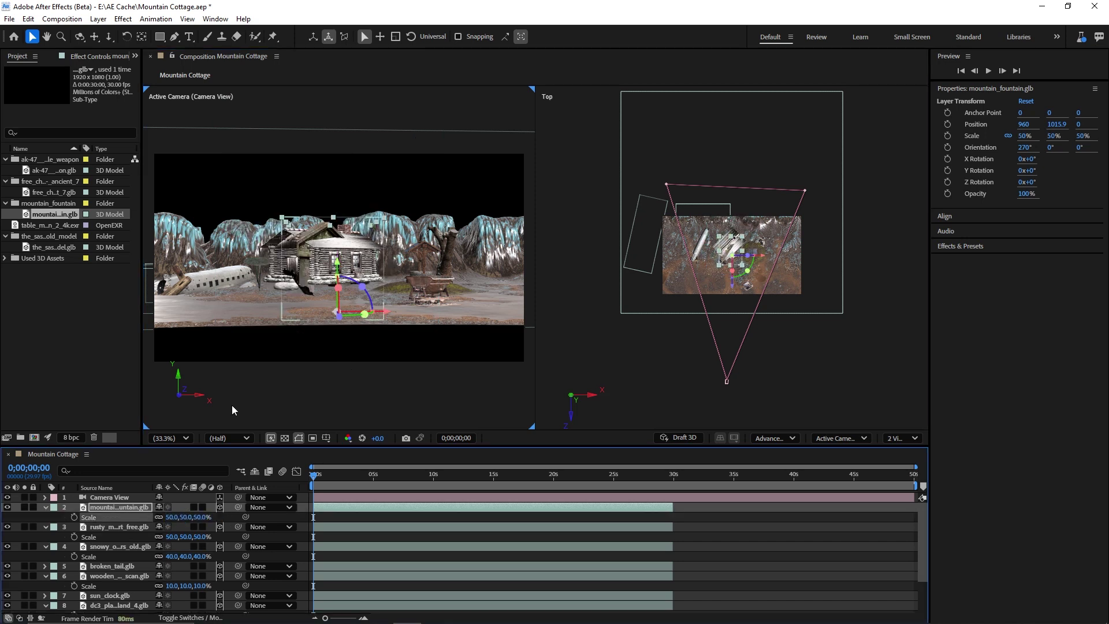
# - Move the fountain to the scene's left near the stone wall and turn the camera toward it
pyautogui.moveTo(322, 283); pyautogui.dragTo(176, 305)
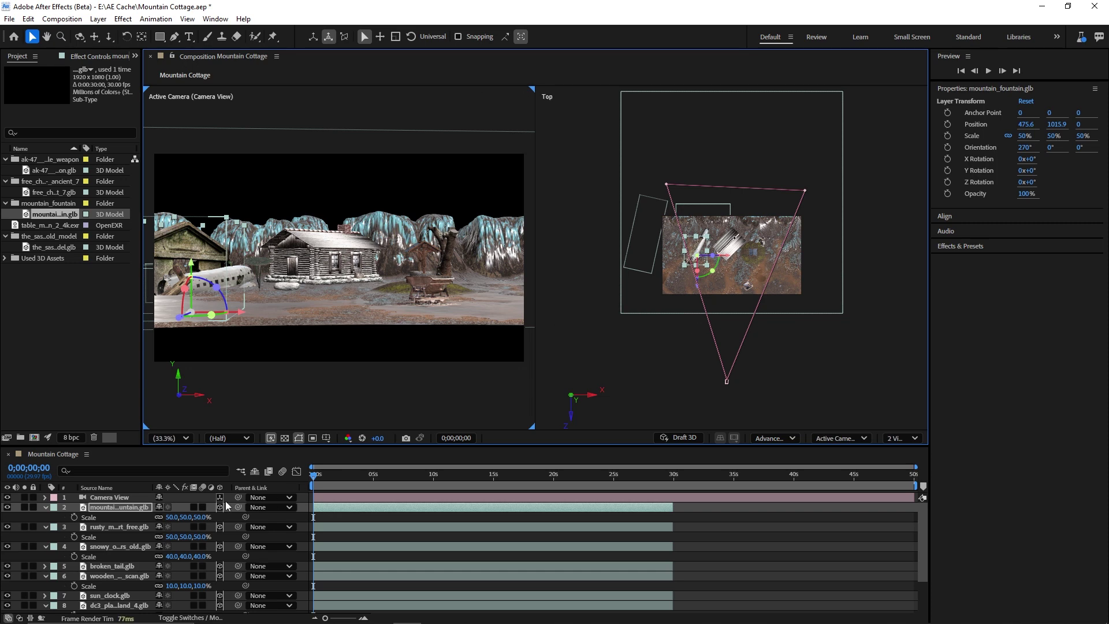
pyautogui.click(113, 498)
pyautogui.moveTo(744, 374); pyautogui.dragTo(749, 360)
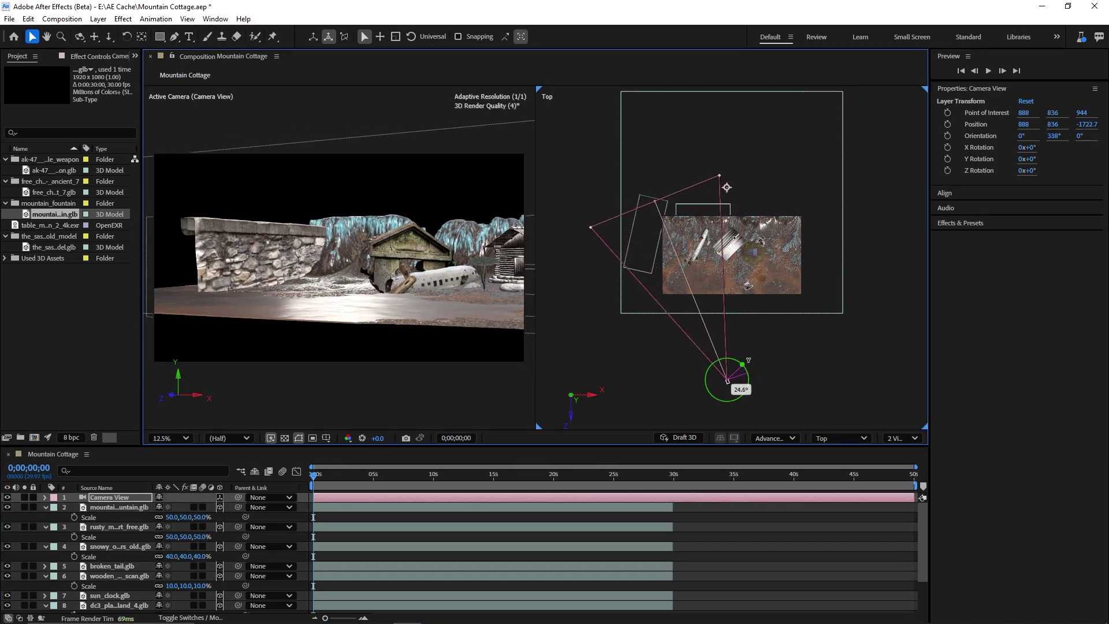
pyautogui.click(153, 315)
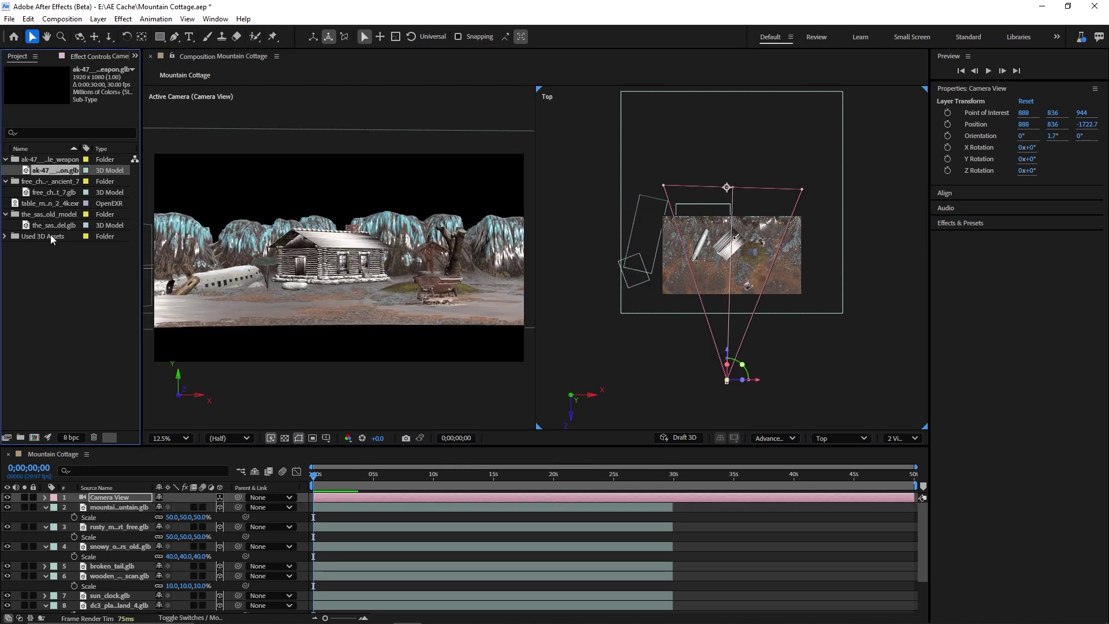
# - Add the old stabilizer model to the comp using Make Comp Size in Model Settings
pyautogui.click(51, 237)
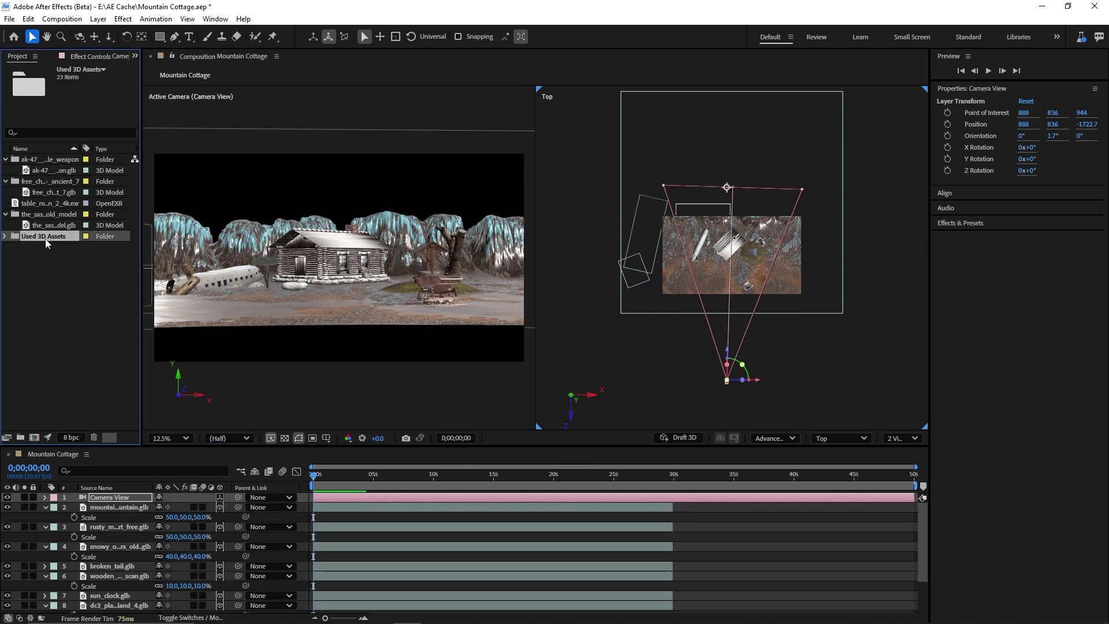
pyautogui.click(56, 226)
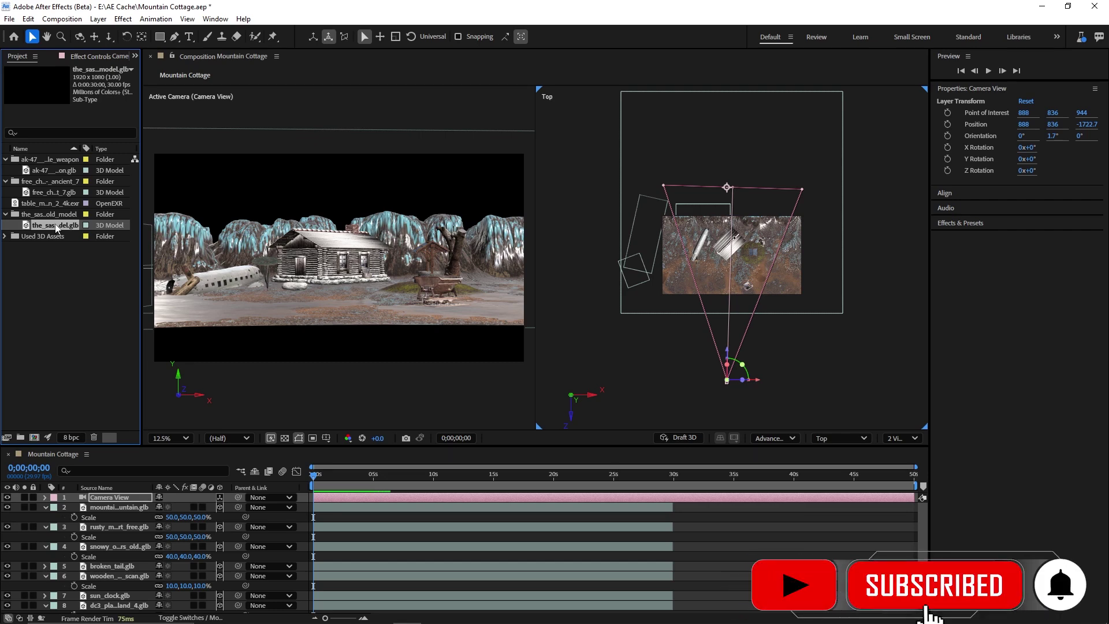
pyautogui.moveTo(56, 227); pyautogui.dragTo(144, 502)
pyautogui.doubleClick(497, 338)
pyautogui.click(472, 293)
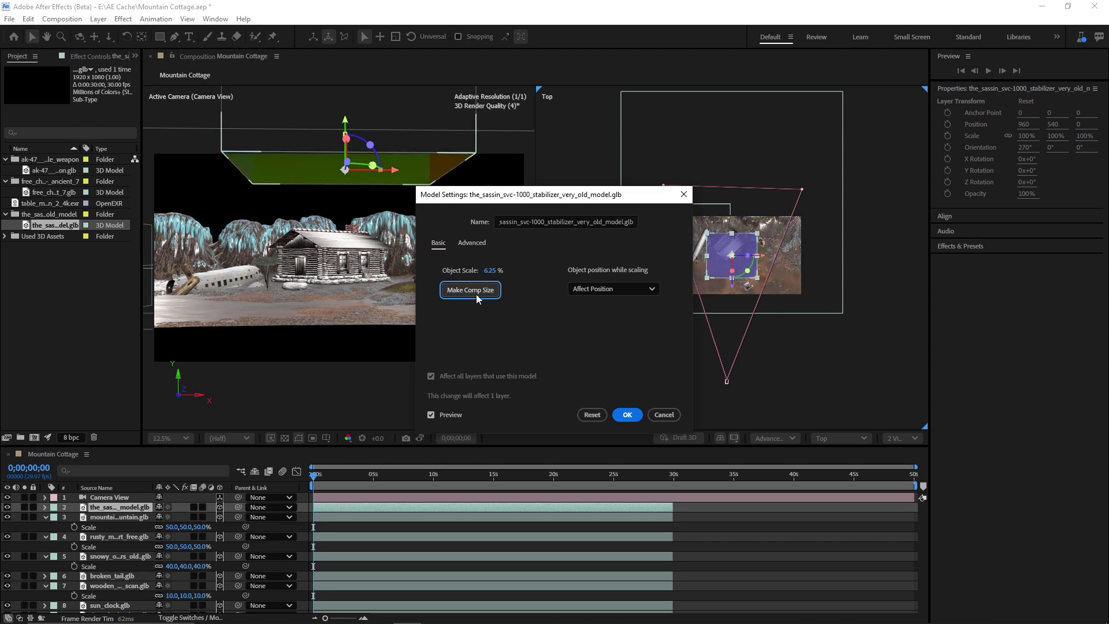
pyautogui.press('Return')
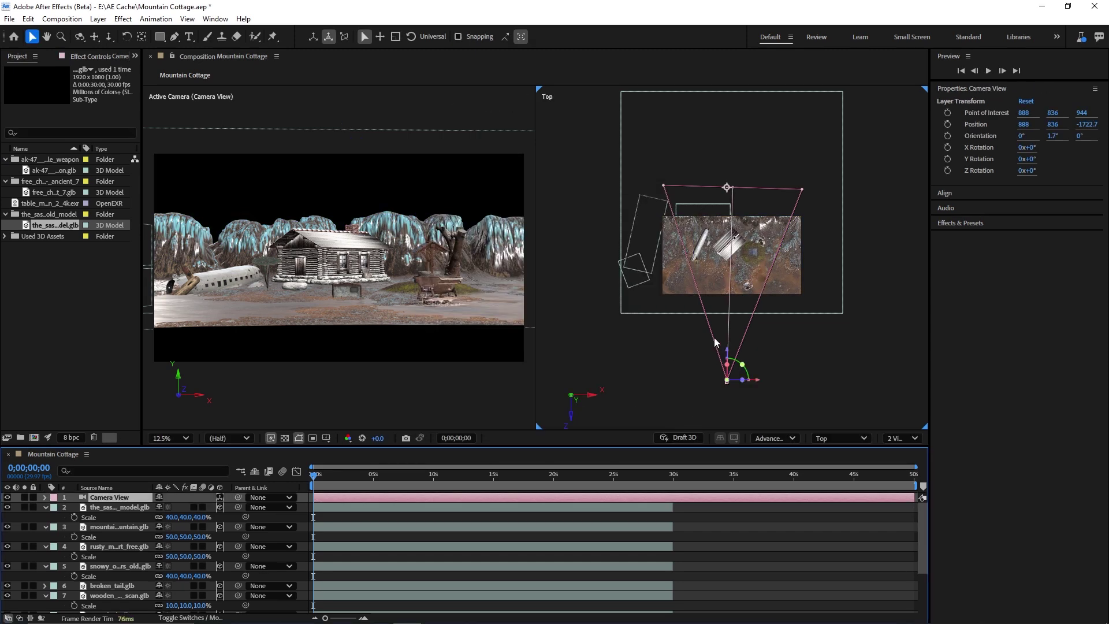
# - Position the stabilizer in front of the cabin and file its folder into Used 3D Assets
pyautogui.moveTo(727, 346); pyautogui.dragTo(701, 272)
pyautogui.click(117, 507)
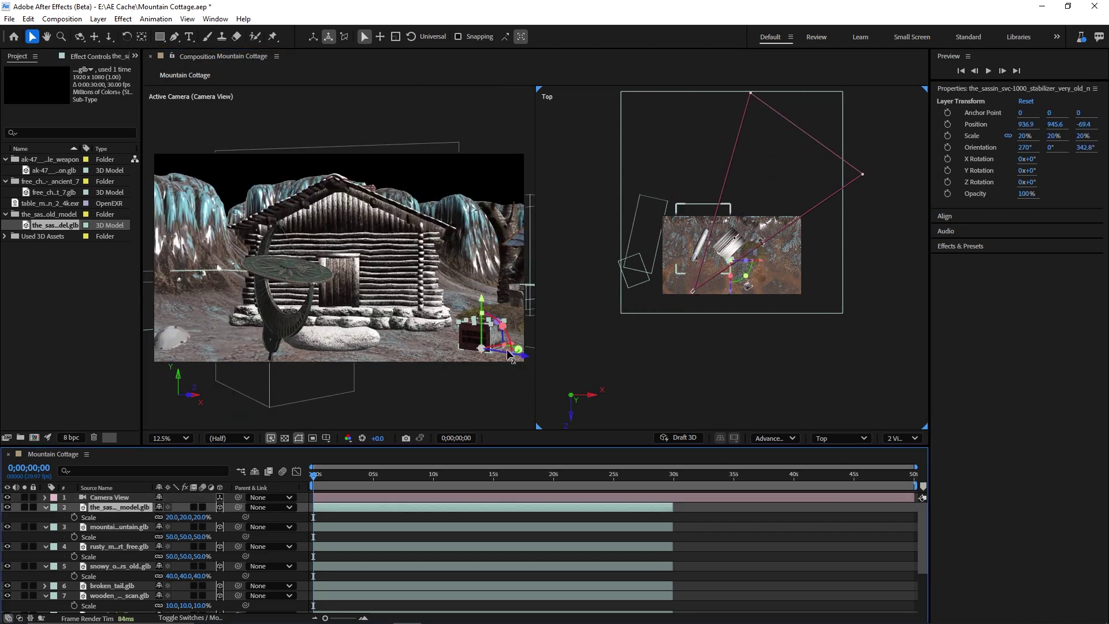
pyautogui.moveTo(524, 355); pyautogui.dragTo(506, 347)
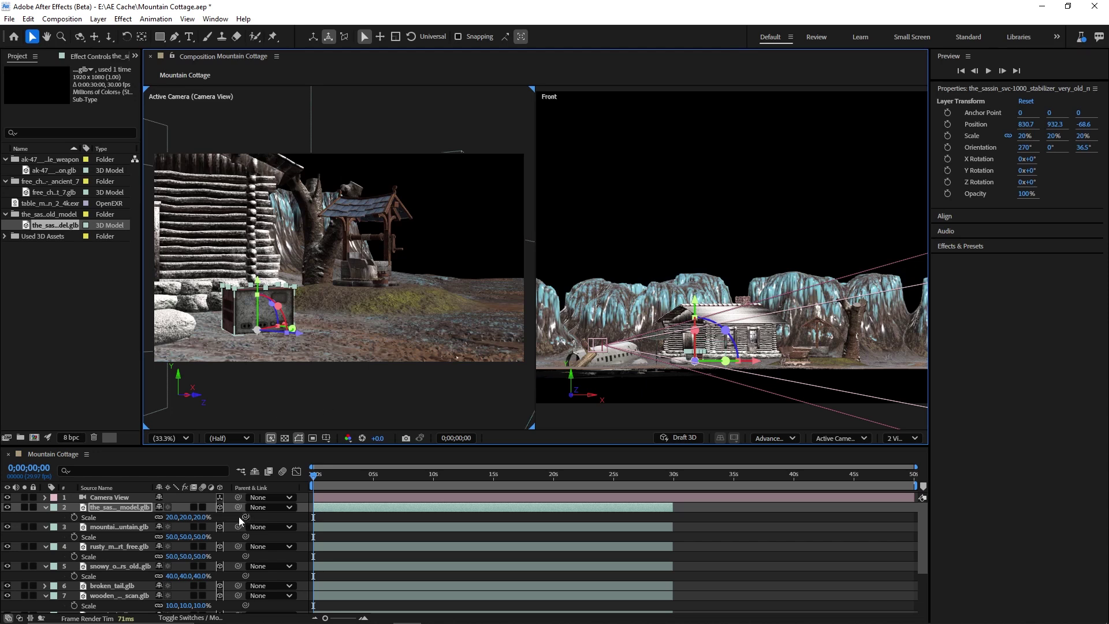
pyautogui.moveTo(44, 213); pyautogui.dragTo(40, 243)
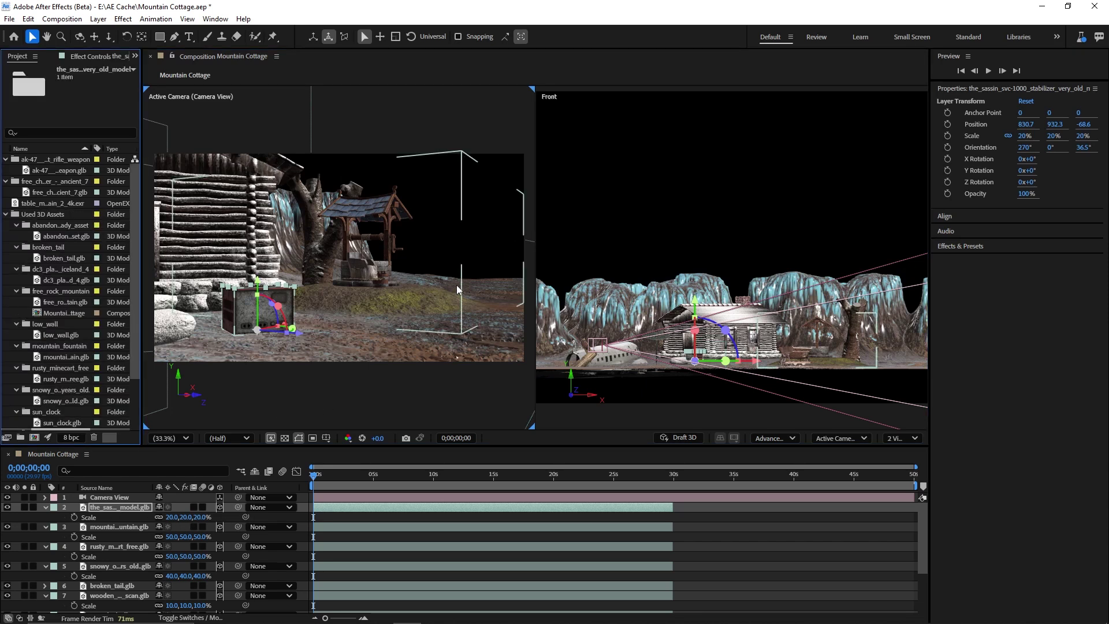
# - Add the ak-47 glb model to the comp and accept its Model Settings
pyautogui.click(5, 216)
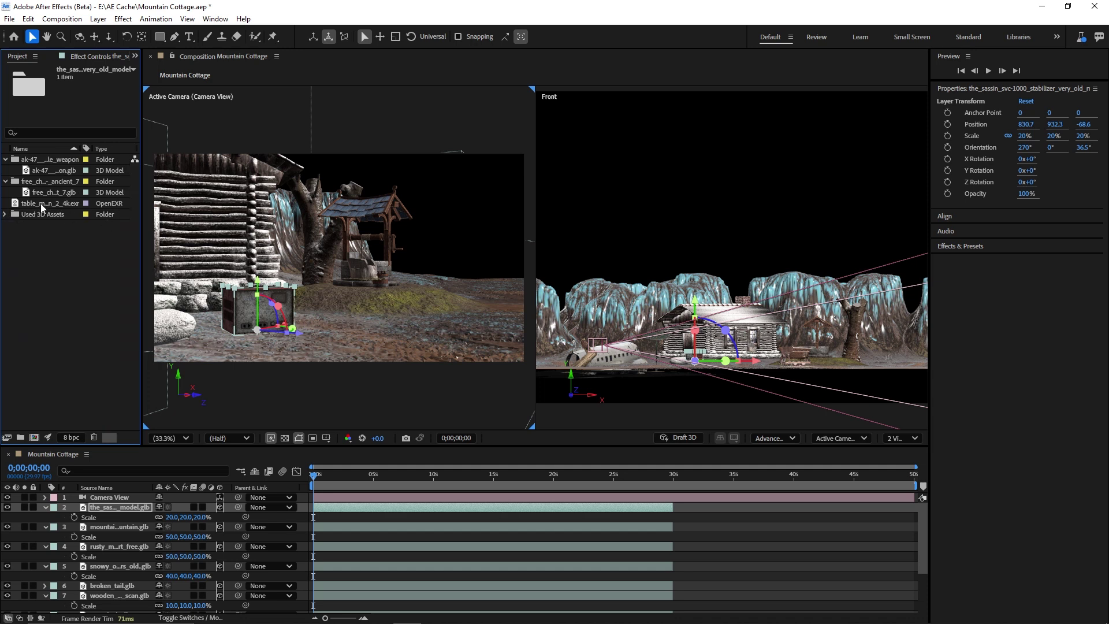
pyautogui.click(41, 203)
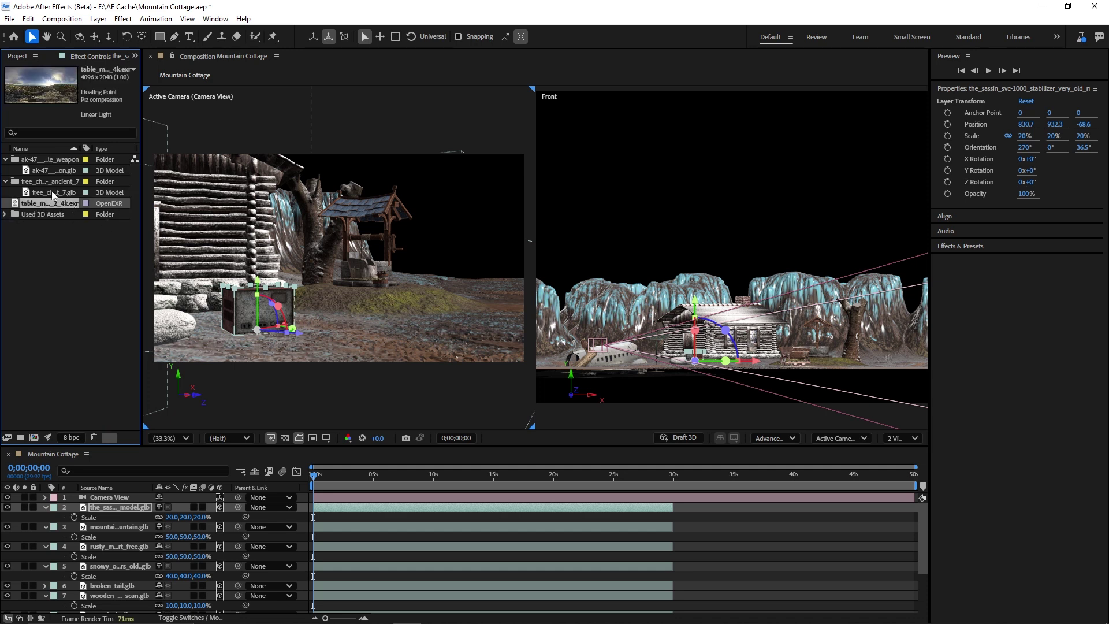
pyautogui.click(51, 191)
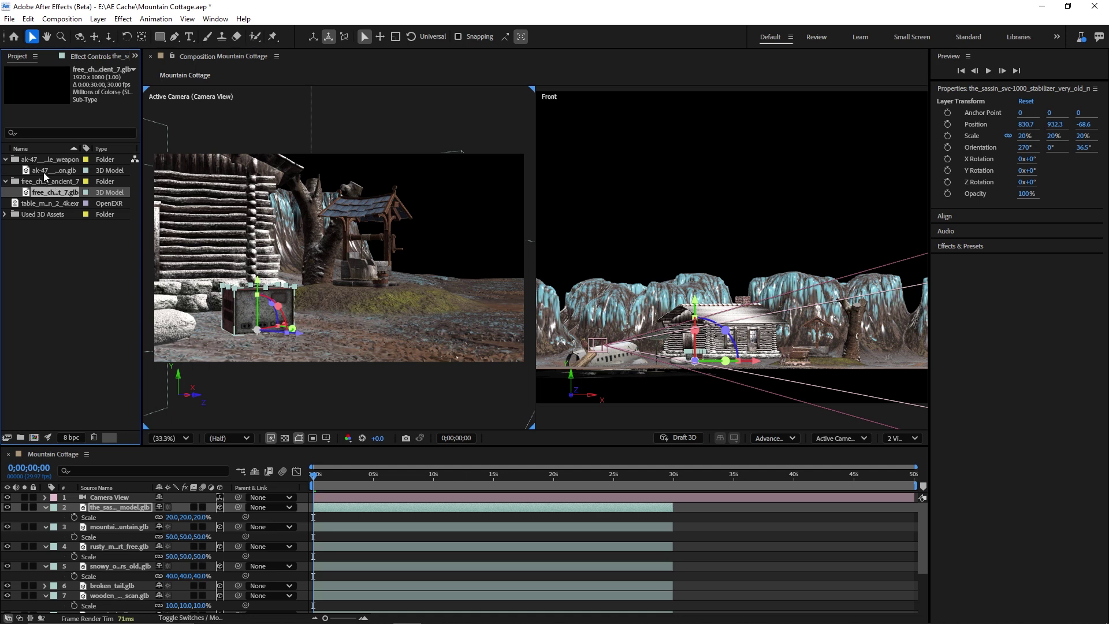
pyautogui.click(43, 171)
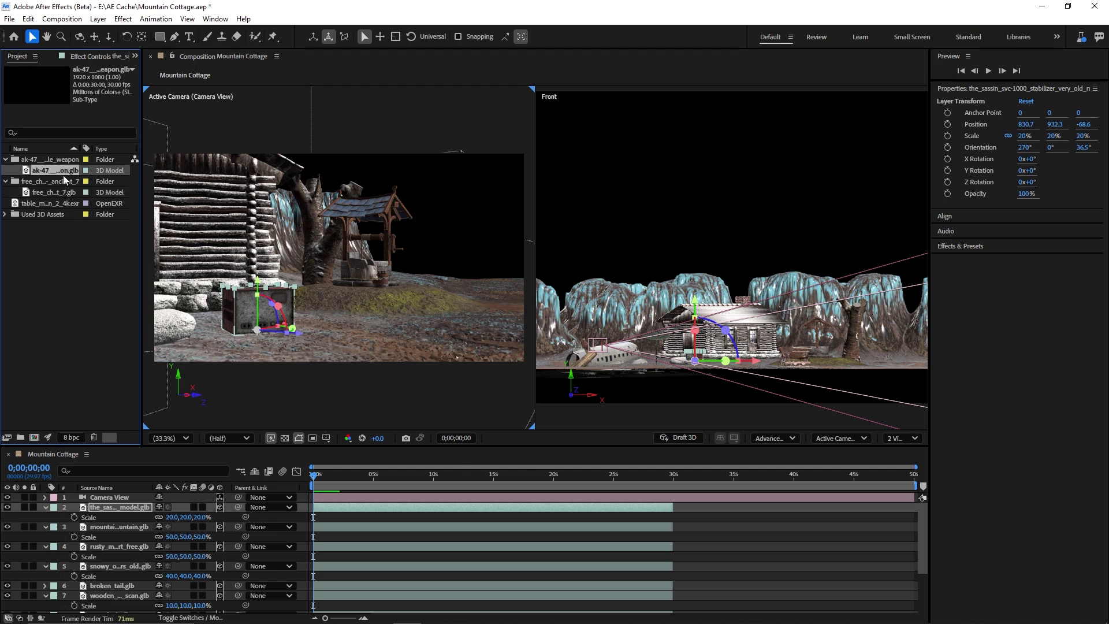
pyautogui.moveTo(62, 176); pyautogui.dragTo(476, 292)
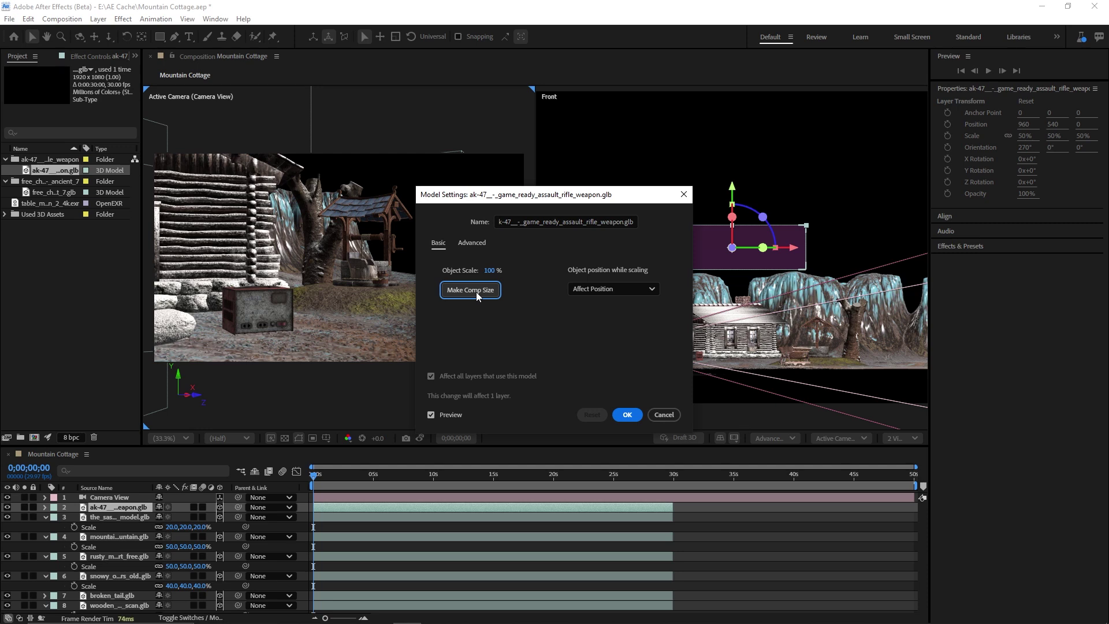
pyautogui.click(476, 291)
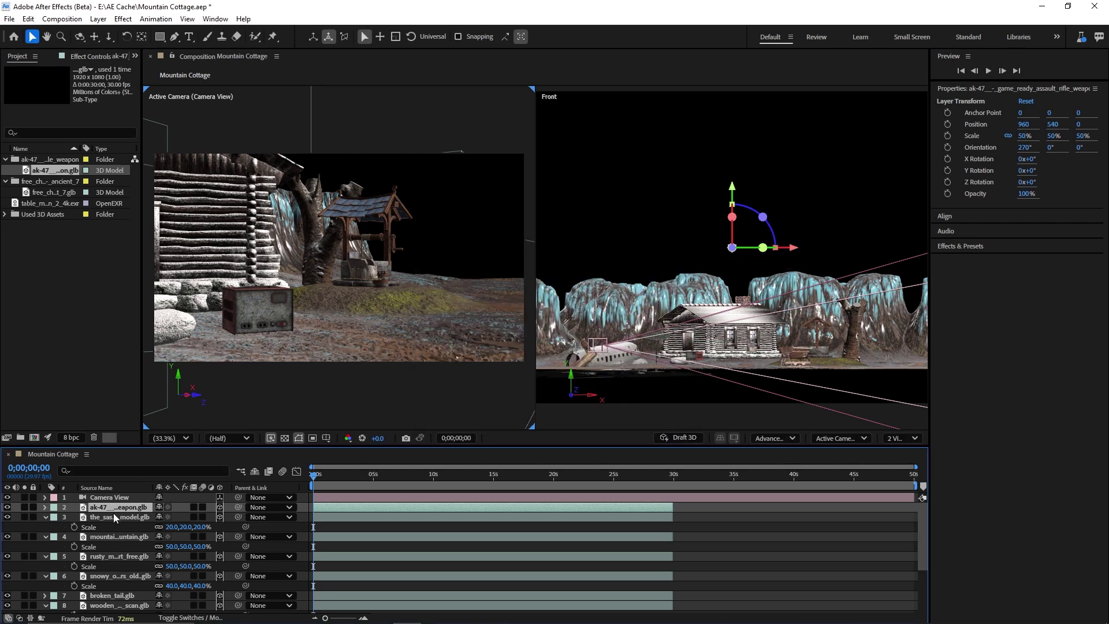
# - Give the rifle the stabilizer box's Position and show its 200% Scale
pyautogui.click(118, 520)
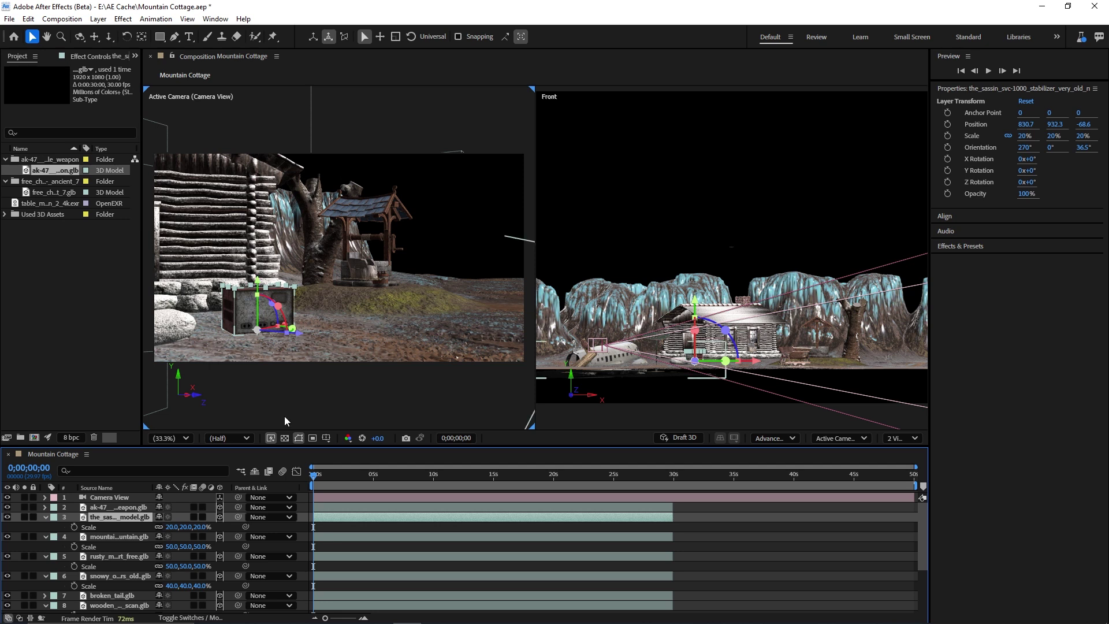
pyautogui.press('p')
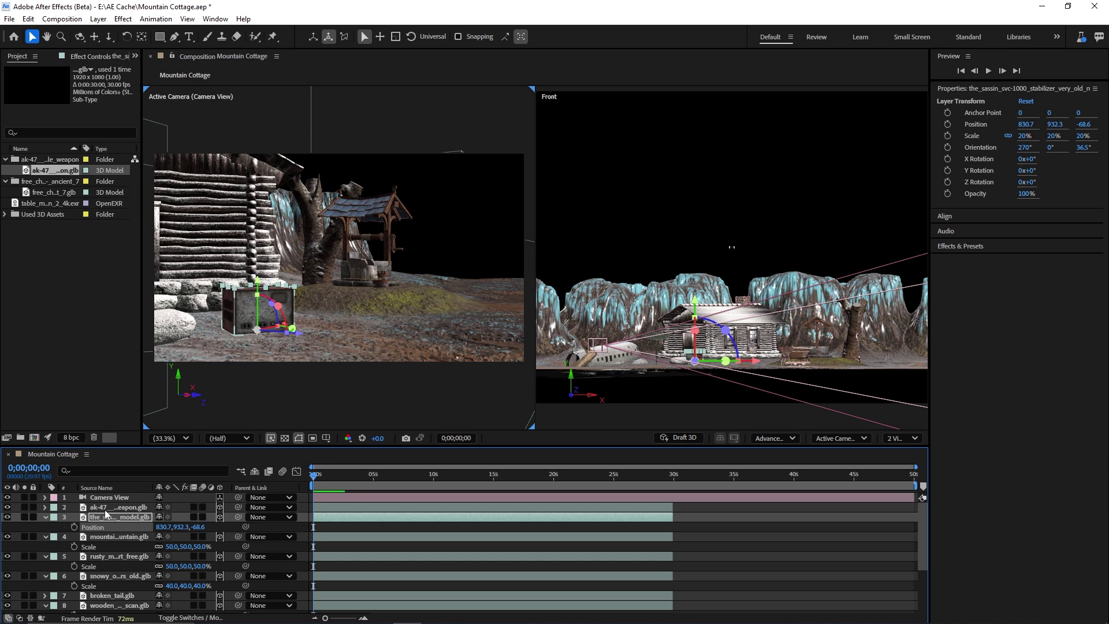
pyautogui.click(126, 508)
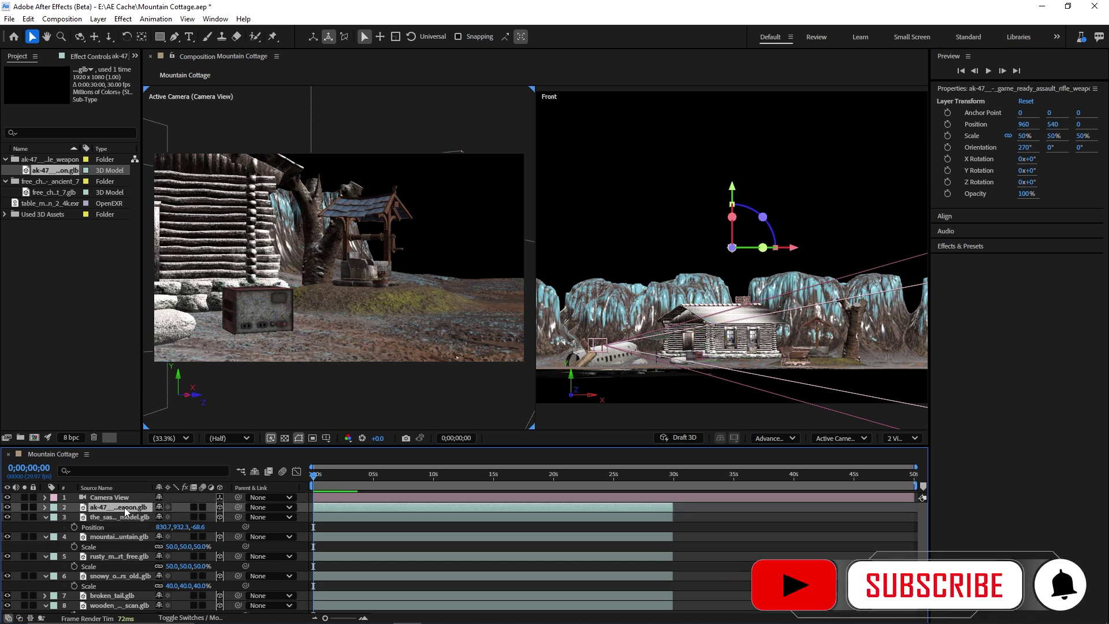
pyautogui.press('p')
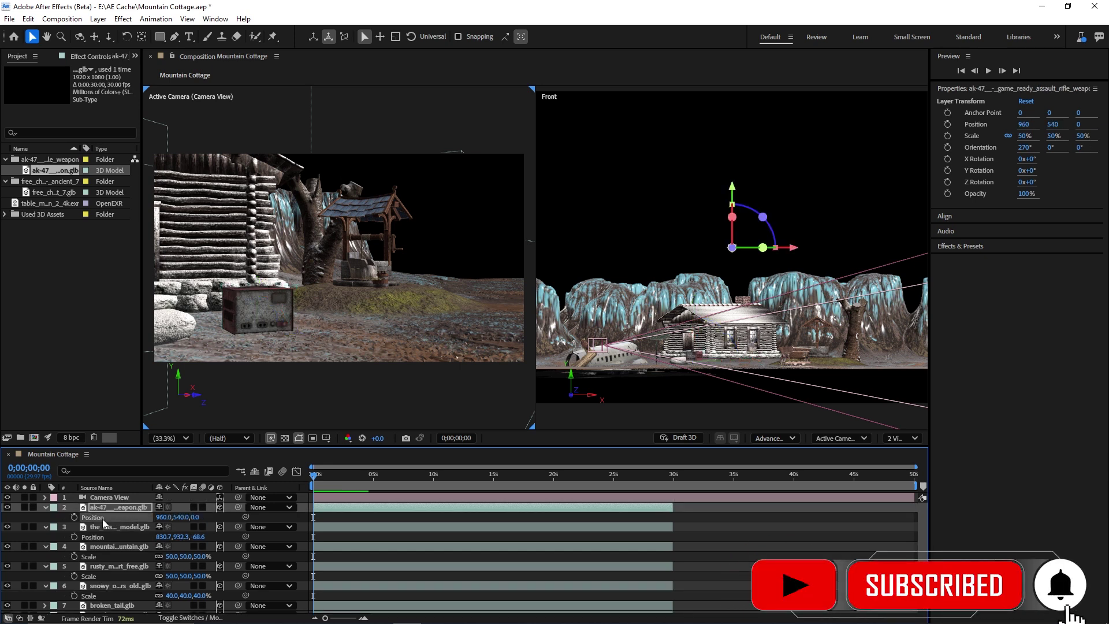
pyautogui.hotkey('ctrl', 'v')
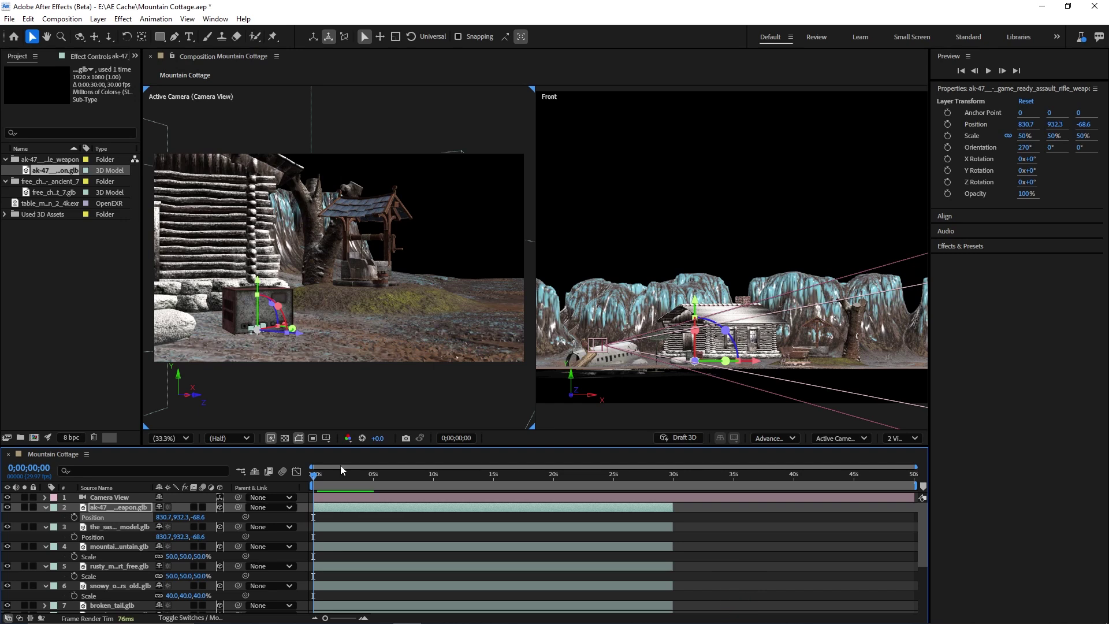
pyautogui.press('s')
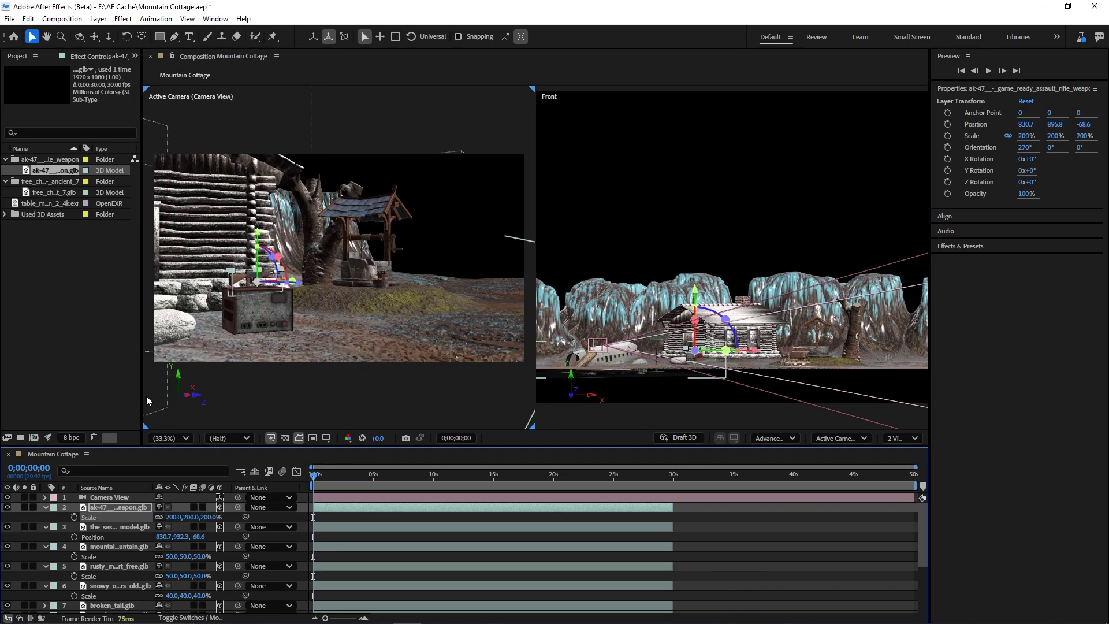
pyautogui.click(97, 488)
# - Set the ak-47 layer's X Rotation to 270°
pyautogui.click(116, 497)
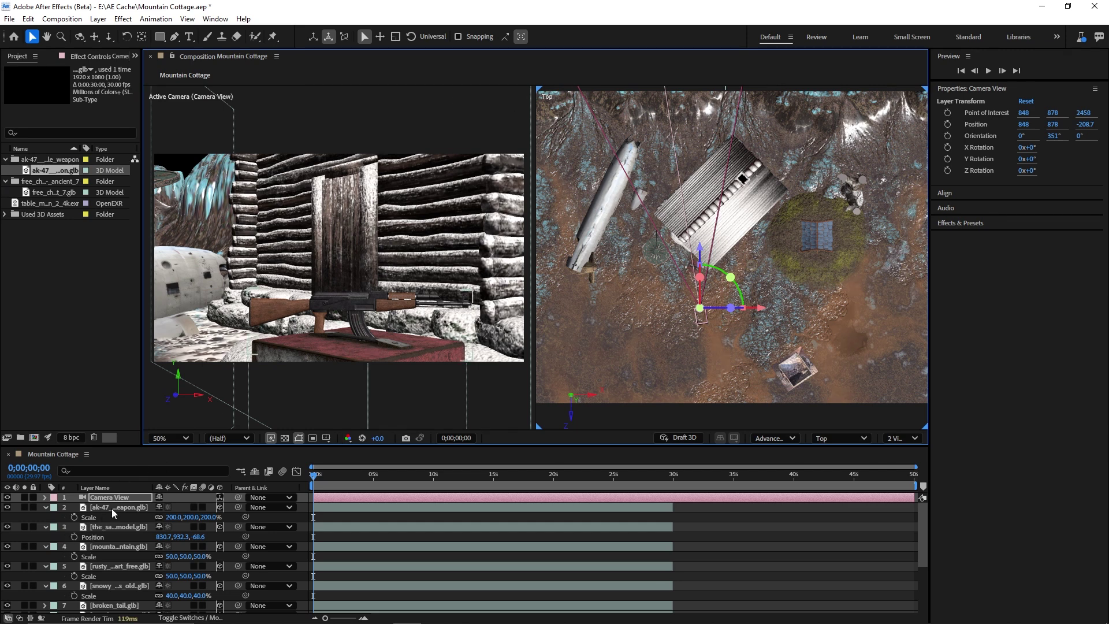
pyautogui.click(108, 508)
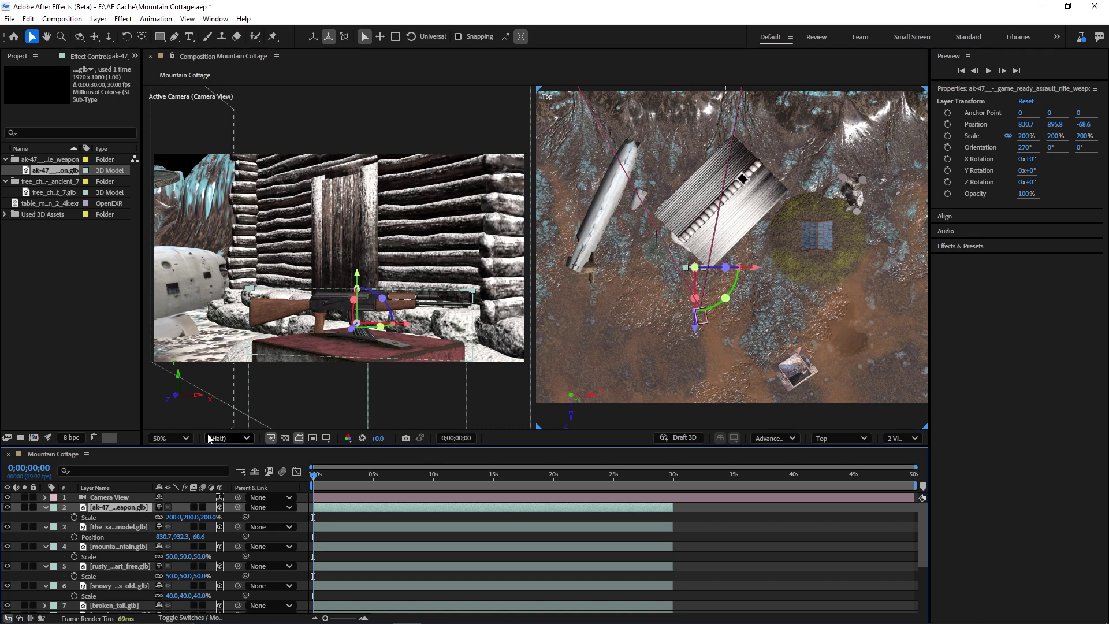
pyautogui.press('r')
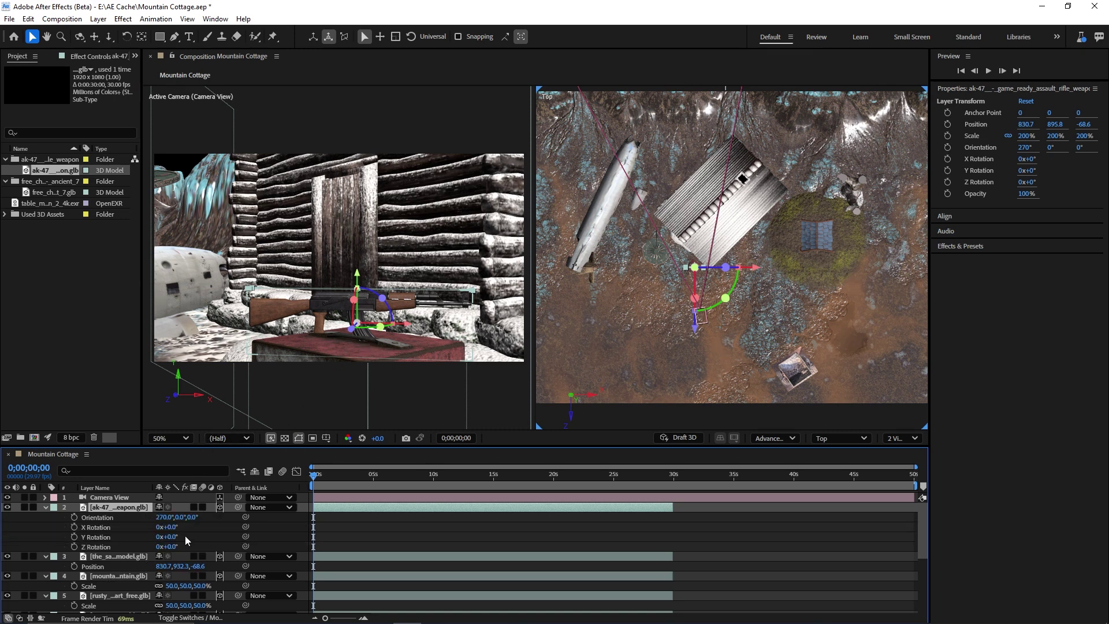
pyautogui.moveTo(172, 527); pyautogui.dragTo(246, 534)
pyautogui.write('2')
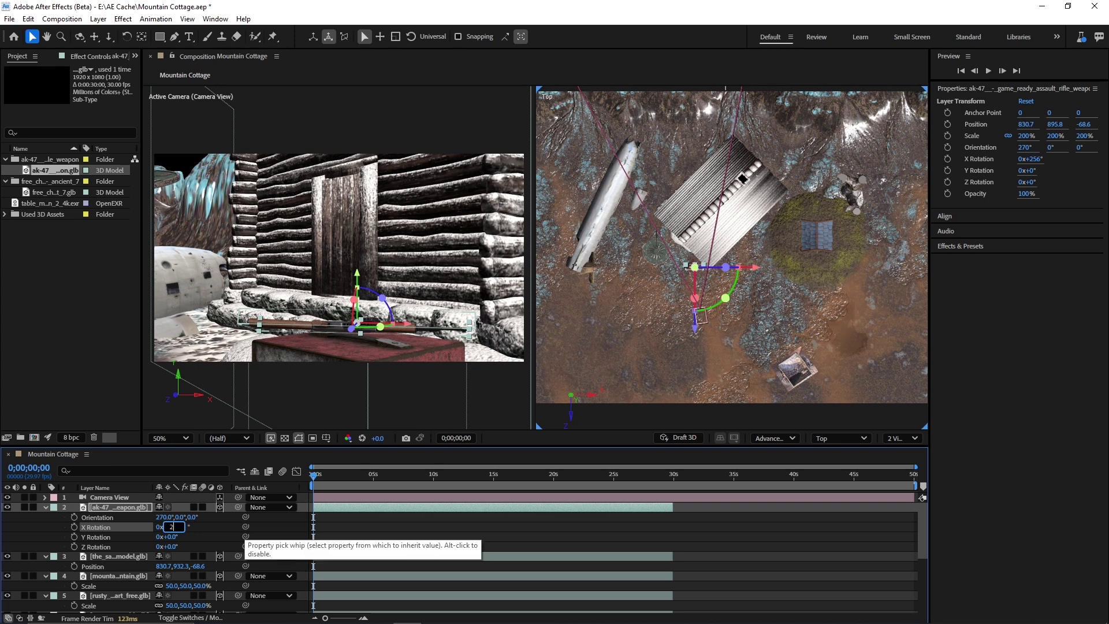
pyautogui.write('70')
pyautogui.press('Return')
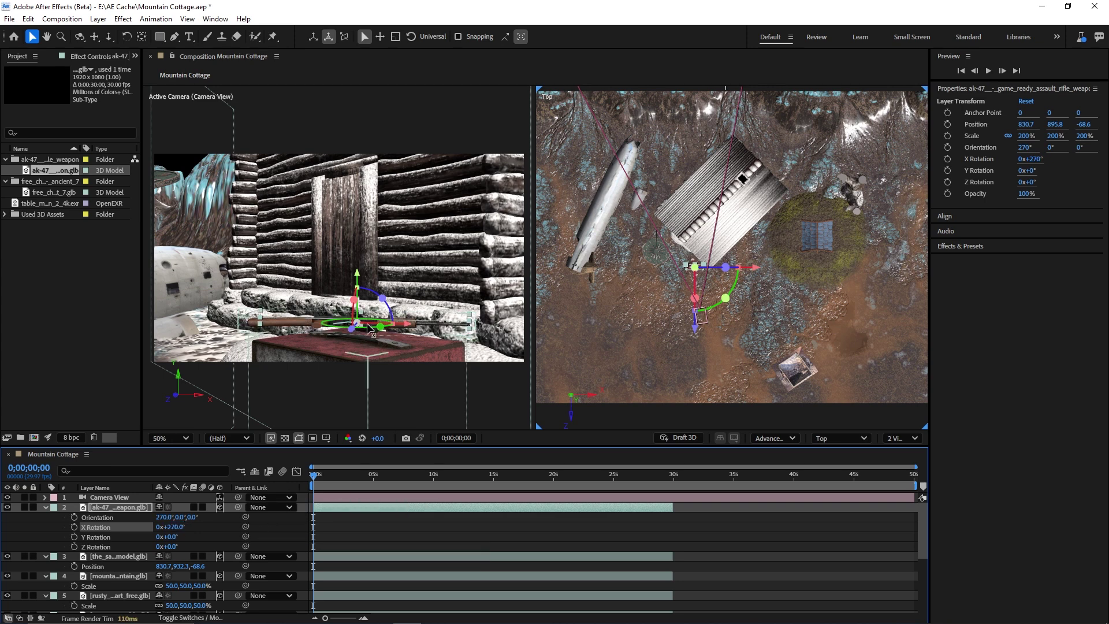
# - Nudge the rifle down onto the tabletop and turn it to Orientation Z 356.8°
pyautogui.moveTo(358, 280); pyautogui.dragTo(365, 289)
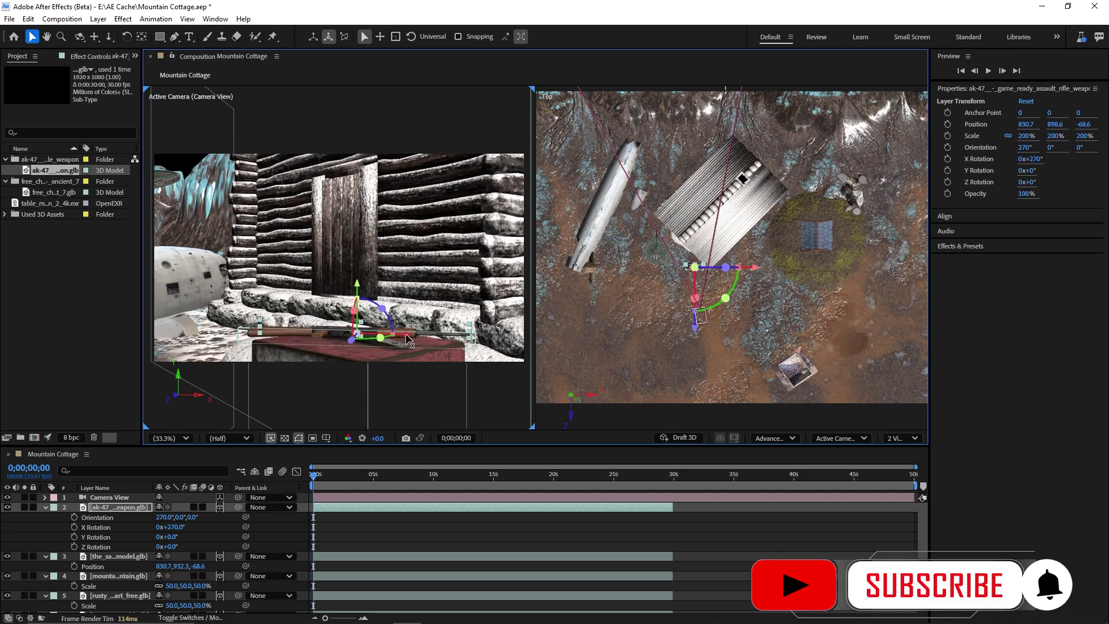
pyautogui.moveTo(408, 341); pyautogui.dragTo(408, 345)
pyautogui.click(110, 497)
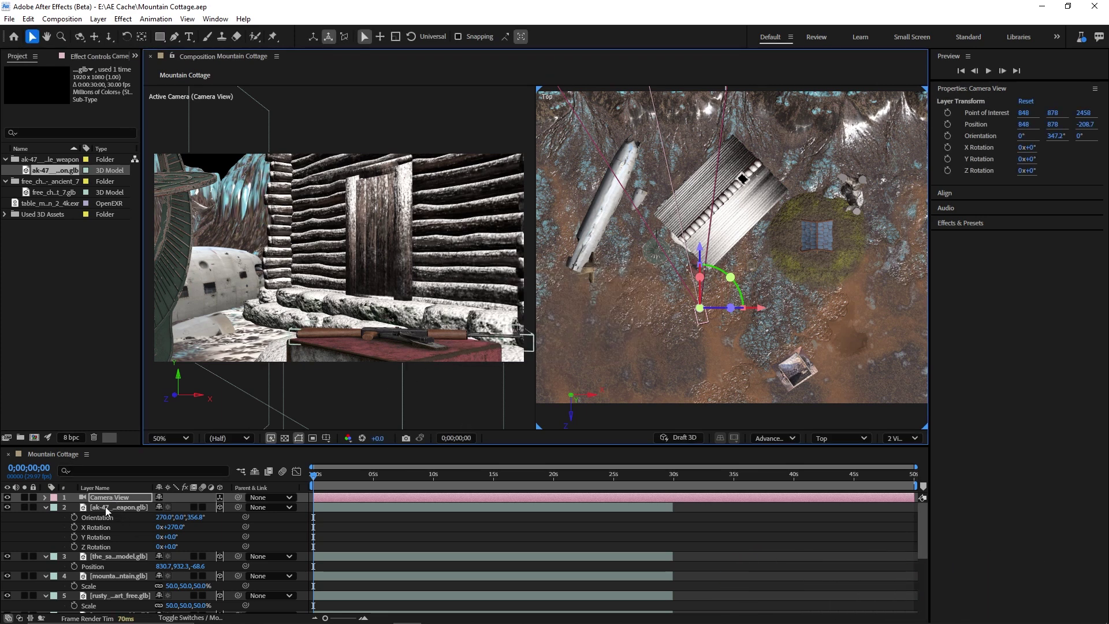
pyautogui.click(59, 223)
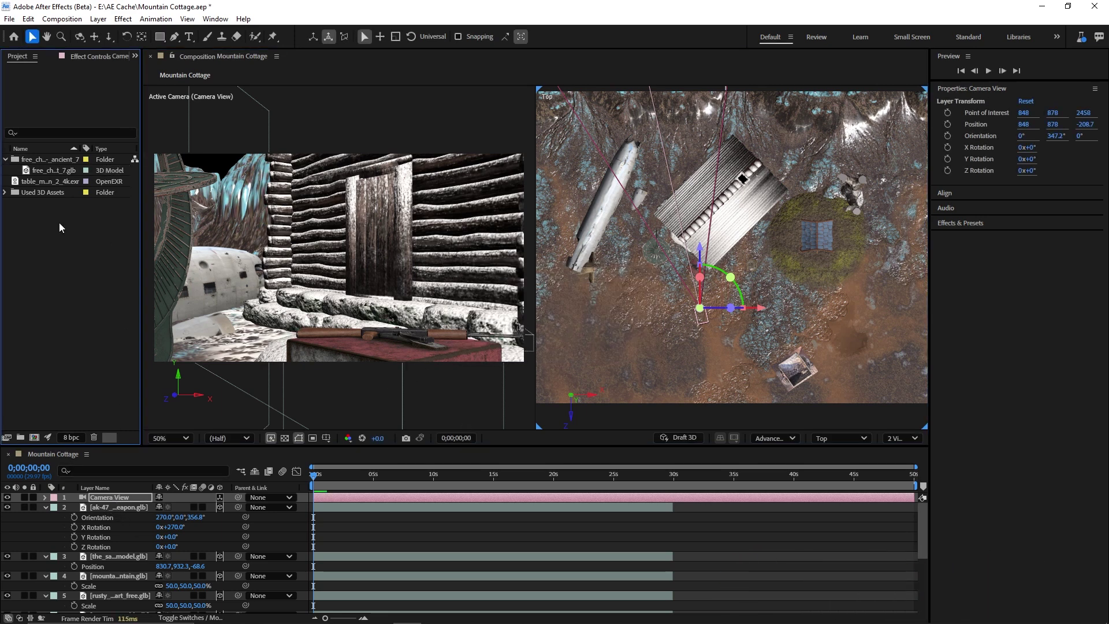
# - Create Environment Light 1 as a shadow-casting environment light and select the table_mountain_2_4k.exr panorama
pyautogui.rightClick(127, 565)
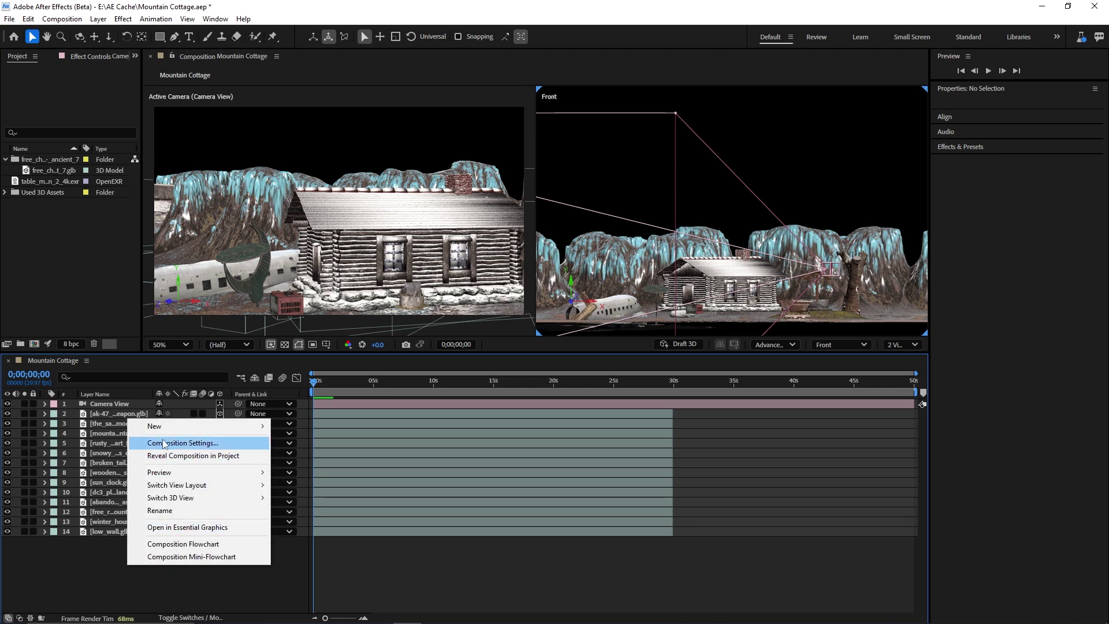
pyautogui.moveTo(171, 430)
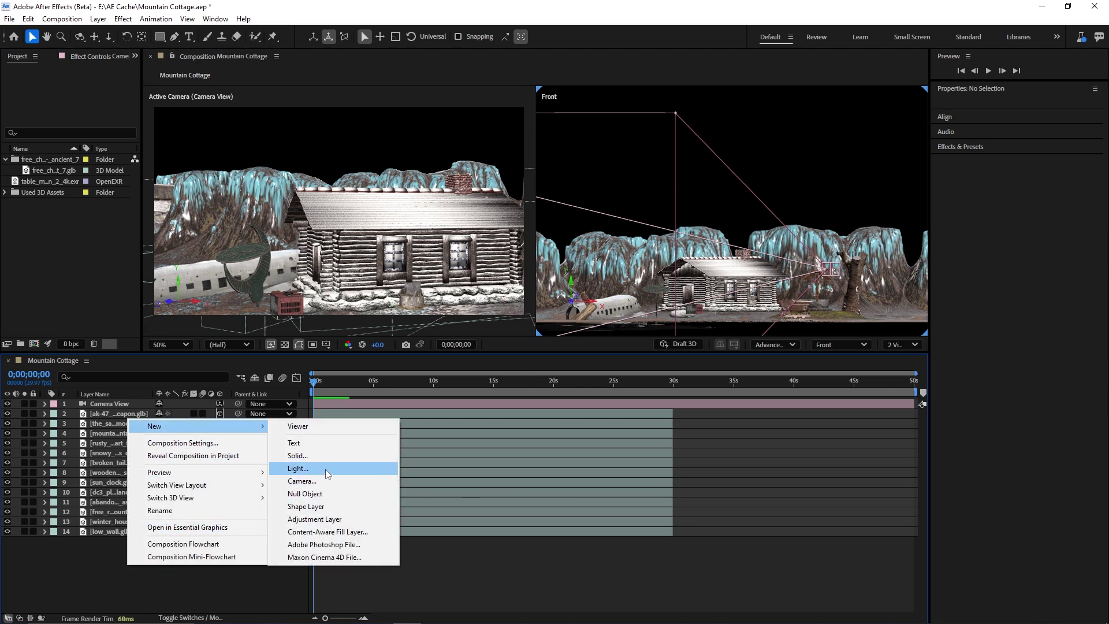
pyautogui.click(324, 470)
pyautogui.click(540, 361)
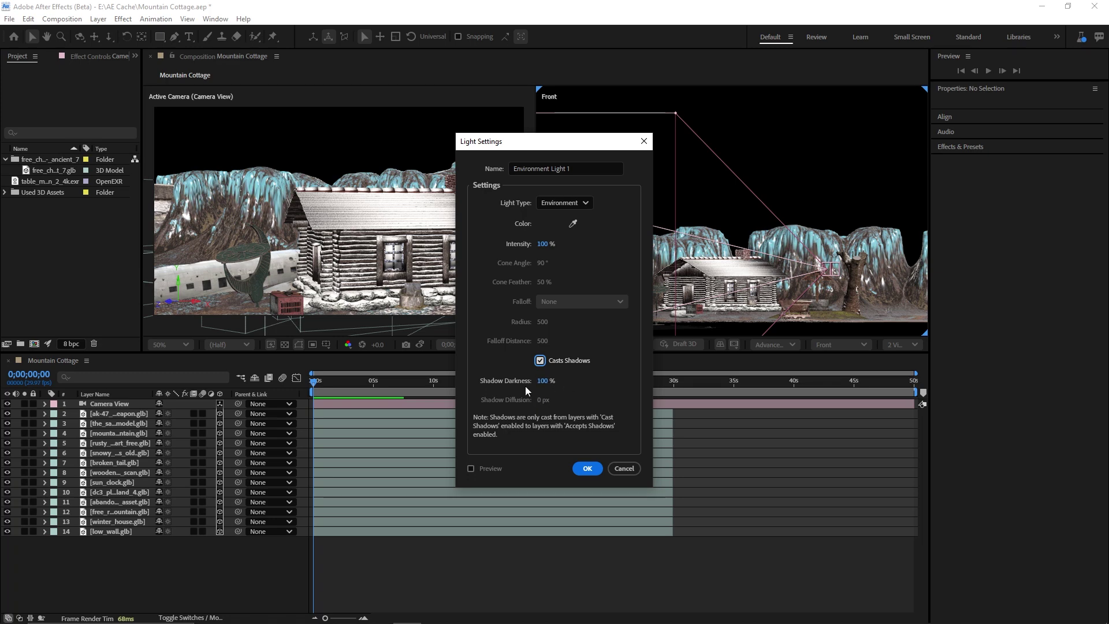
pyautogui.click(595, 469)
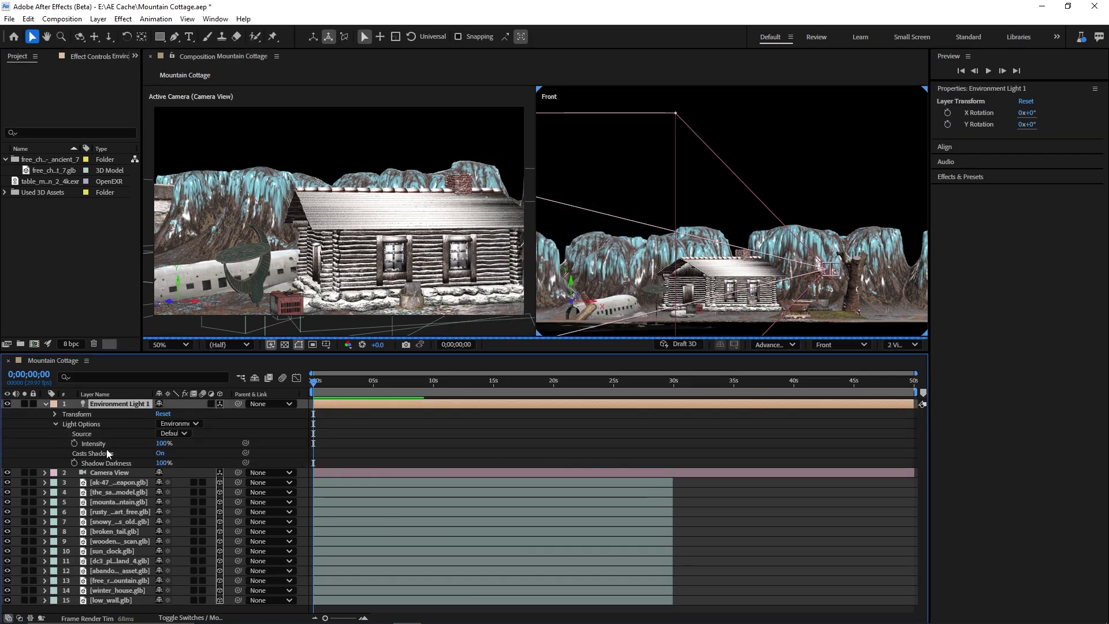
pyautogui.click(182, 434)
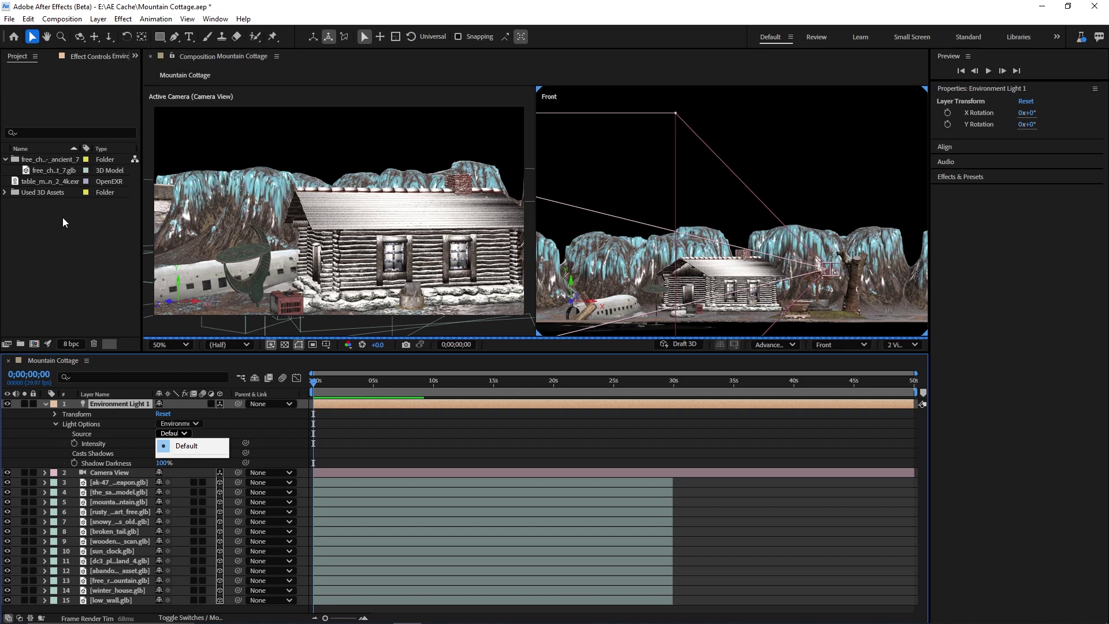
pyautogui.click(60, 183)
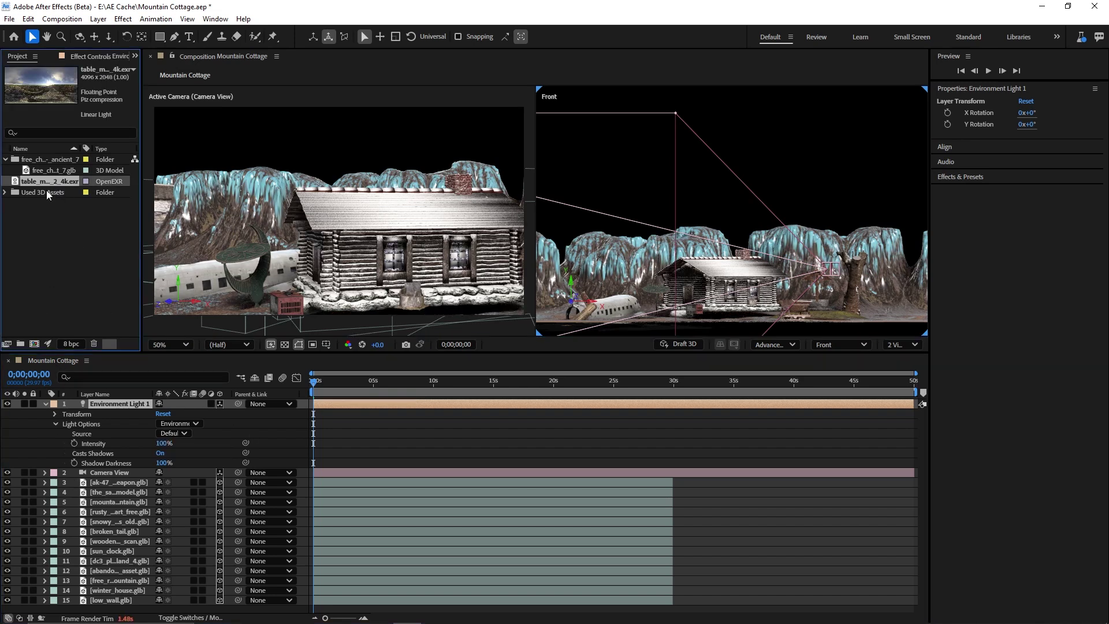
# - Add table_mountain_2_4k.exr to the timeline and set it as Environment Light 1's Source
pyautogui.moveTo(47, 182); pyautogui.dragTo(43, 437)
pyautogui.click(184, 434)
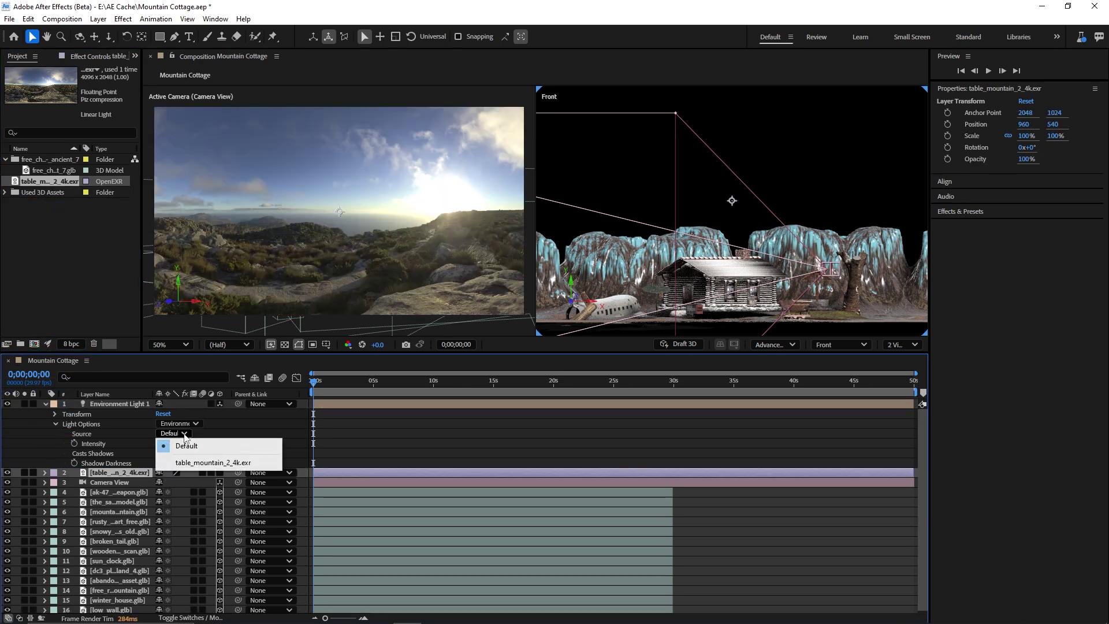
pyautogui.click(189, 465)
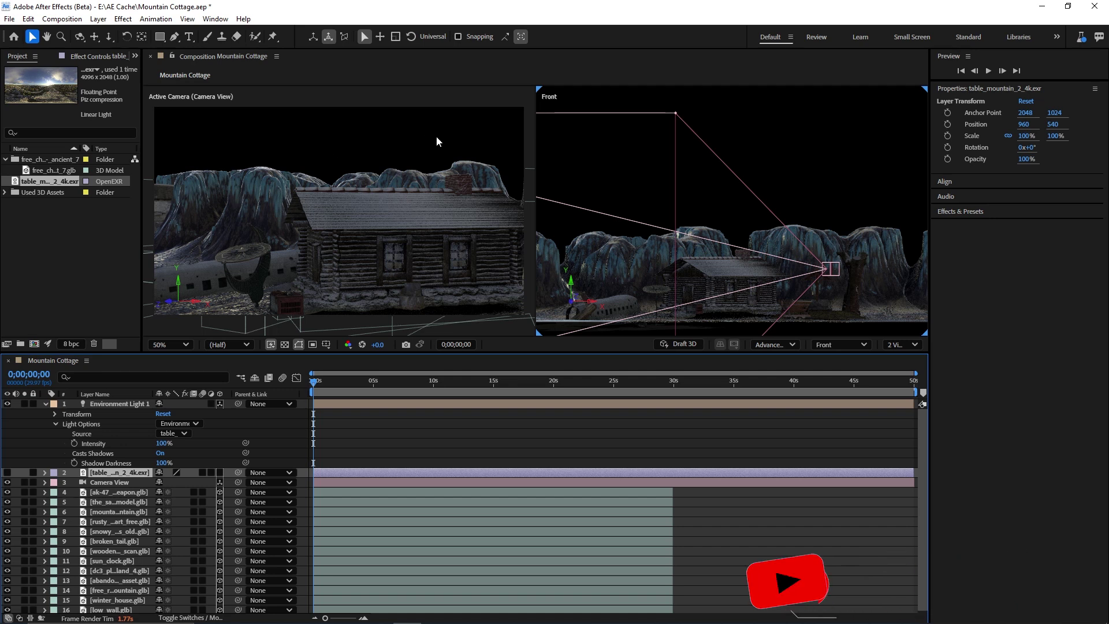
pyautogui.click(56, 424)
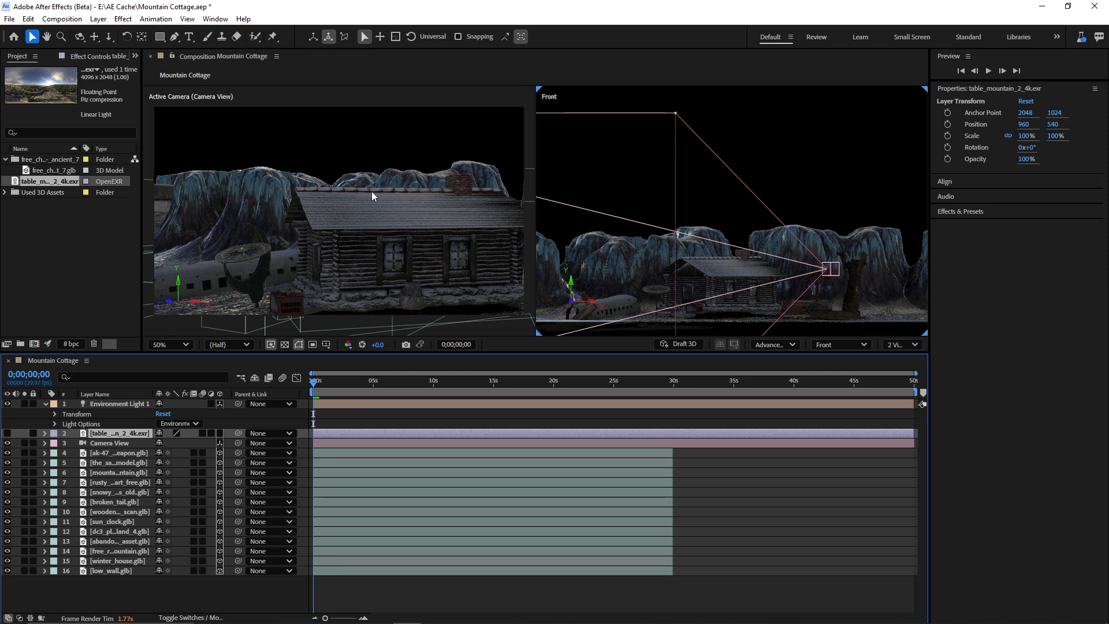
# - Shift the Camera View slightly along X, leaving the panorama layer hidden
pyautogui.click(7, 434)
pyautogui.click(119, 445)
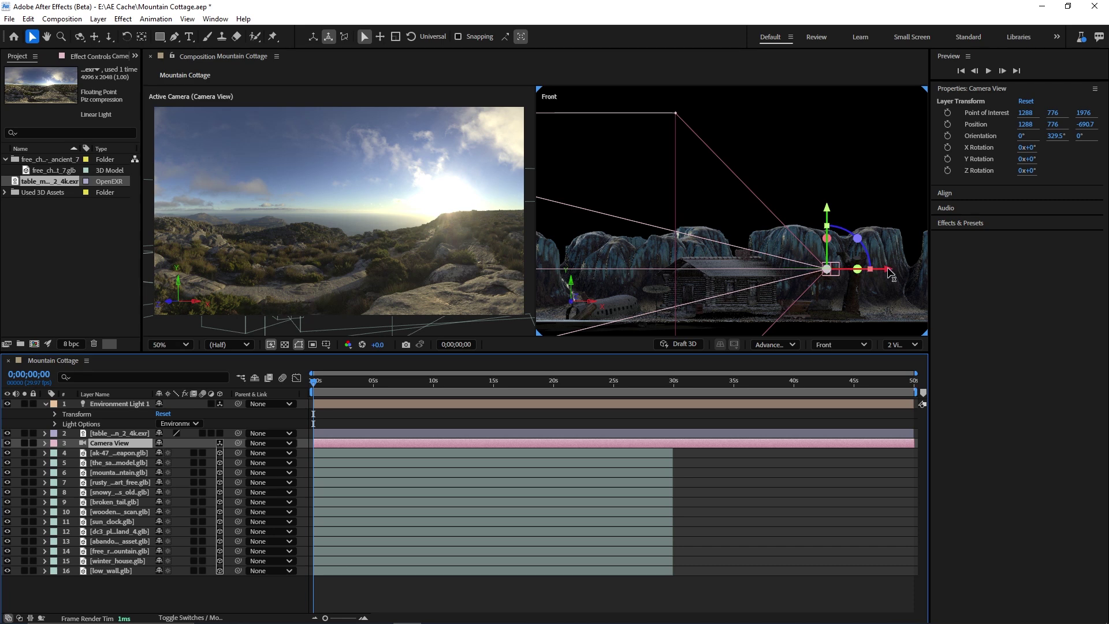
pyautogui.moveTo(896, 277); pyautogui.dragTo(882, 283)
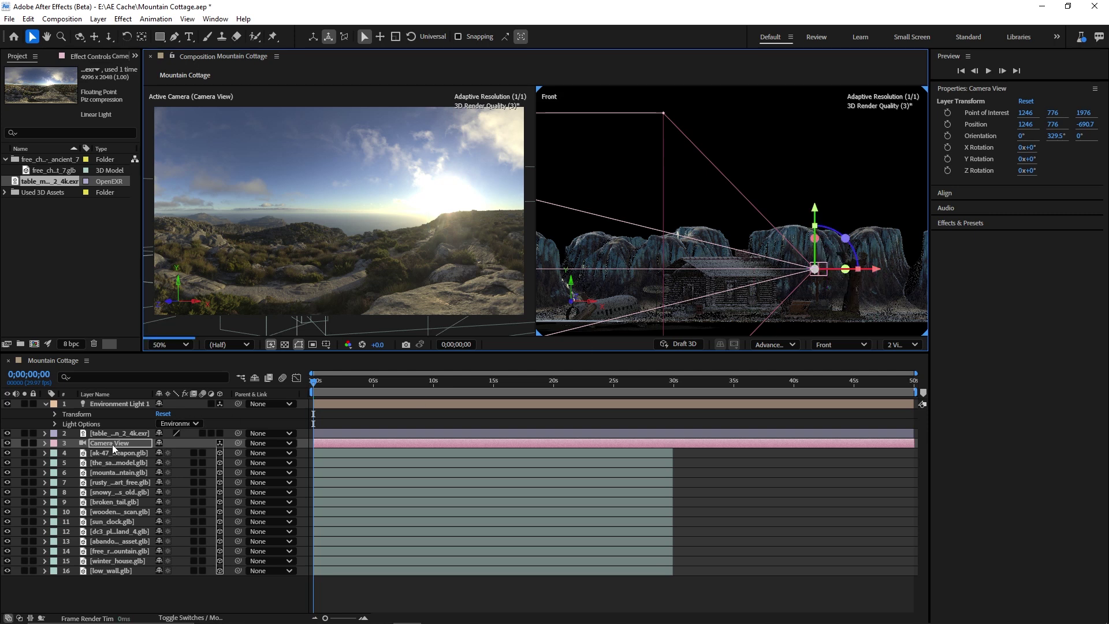
pyautogui.click(6, 433)
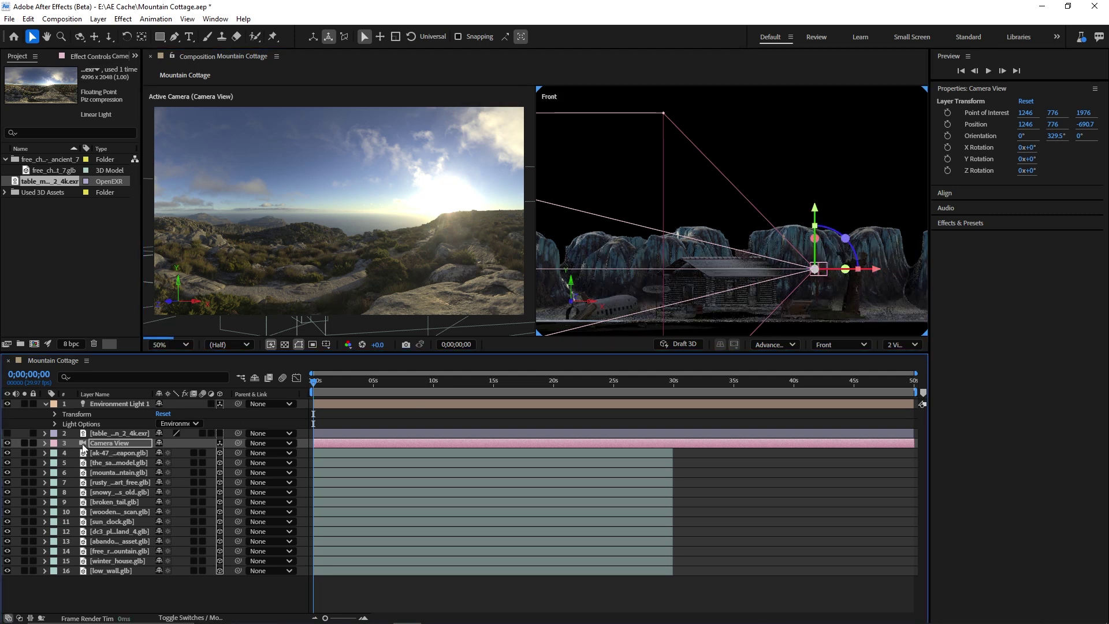
pyautogui.click(130, 586)
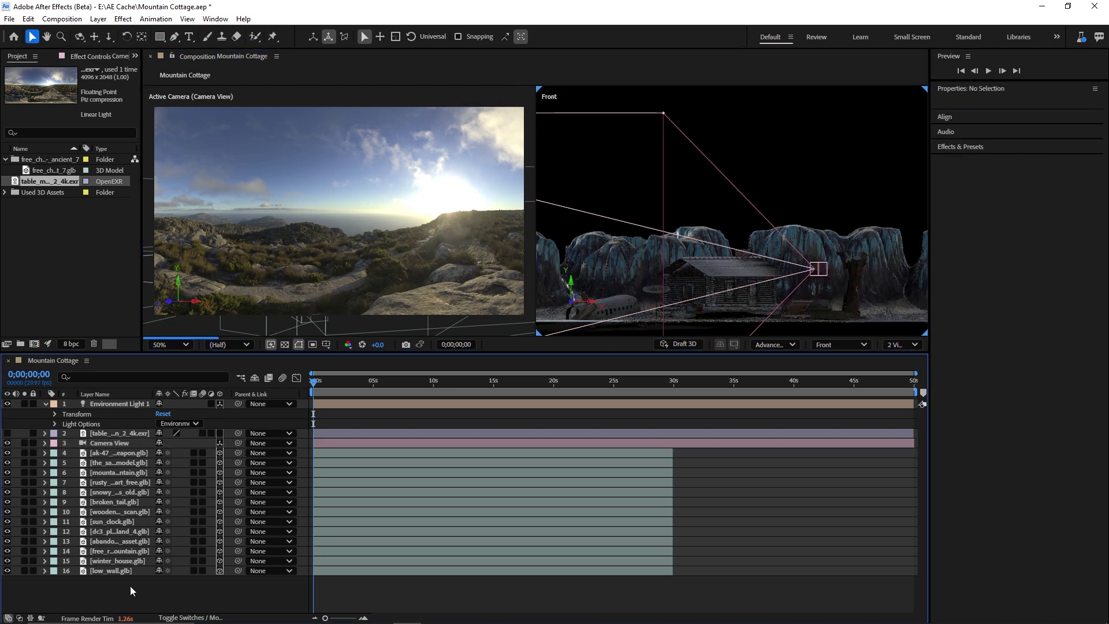
# - Create a solid named BG-Env and move it to the bottom of the layer stack
pyautogui.rightClick(131, 586)
pyautogui.moveTo(203, 452)
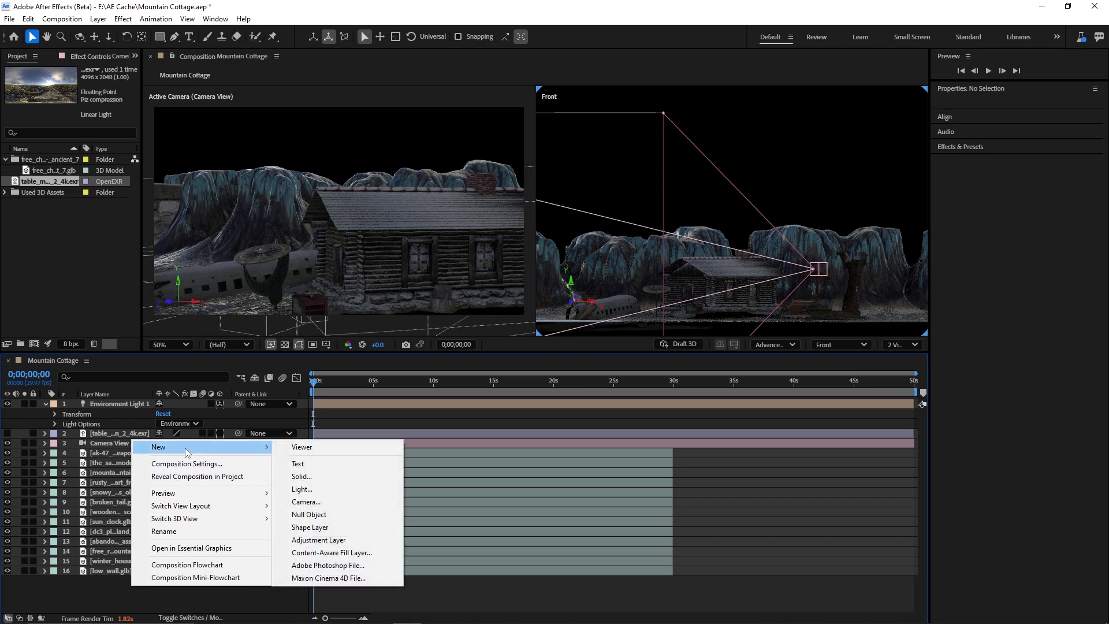
pyautogui.click(302, 476)
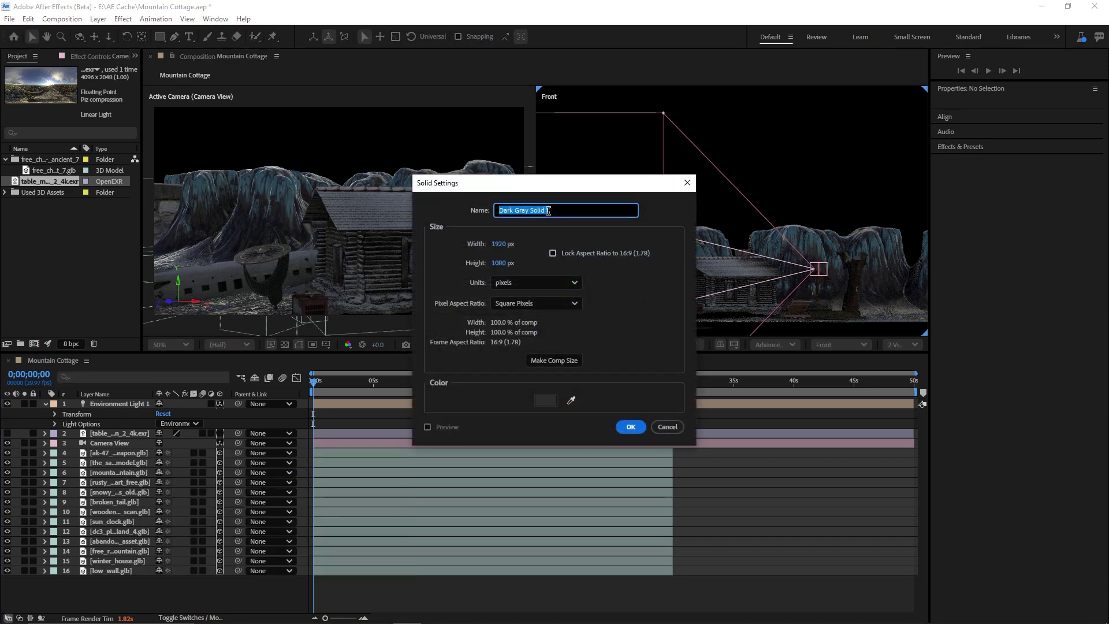
pyautogui.press('BackSpace')
pyautogui.write('BG-Env')
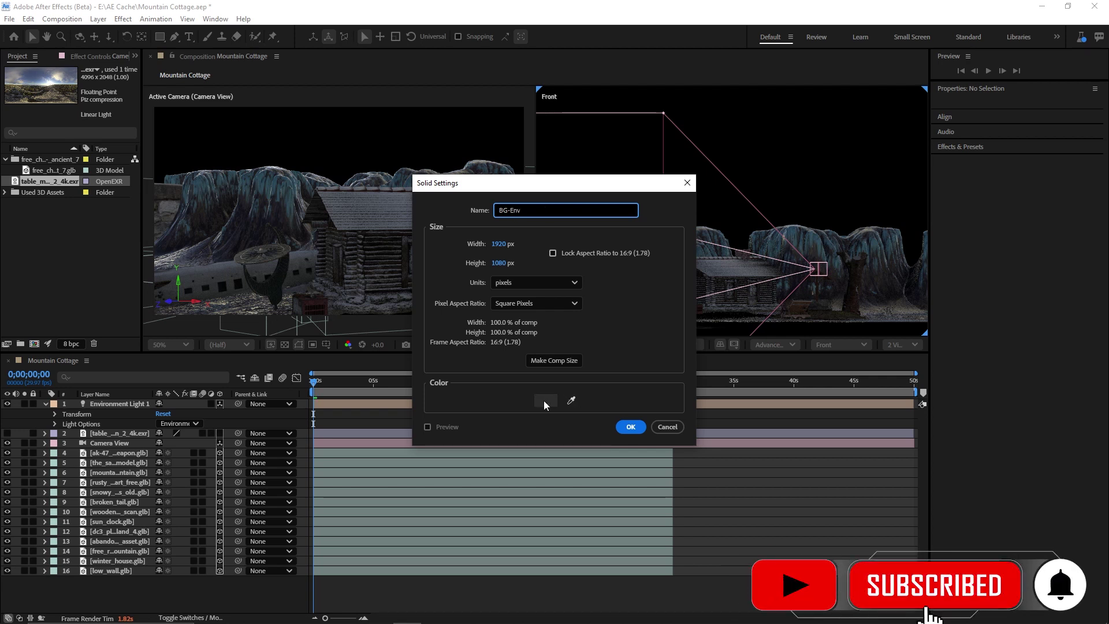
pyautogui.click(631, 428)
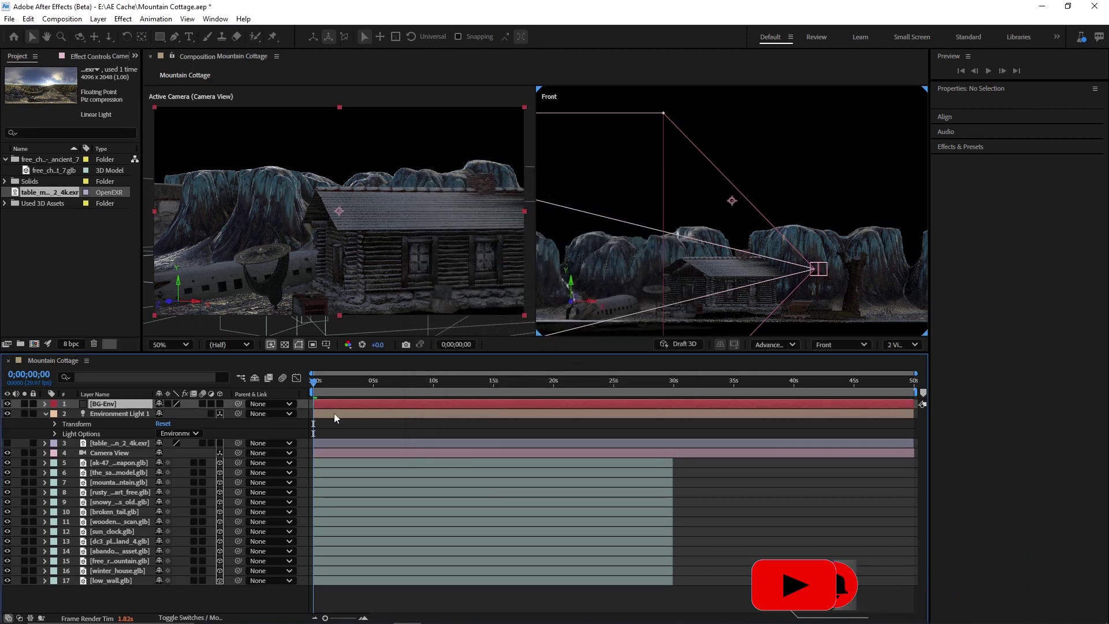
pyautogui.moveTo(119, 403); pyautogui.dragTo(126, 591)
# - Apply CC Environment to BG-Env with layer 2 table_mountain_2_4k.exr as the environment
pyautogui.click(982, 212)
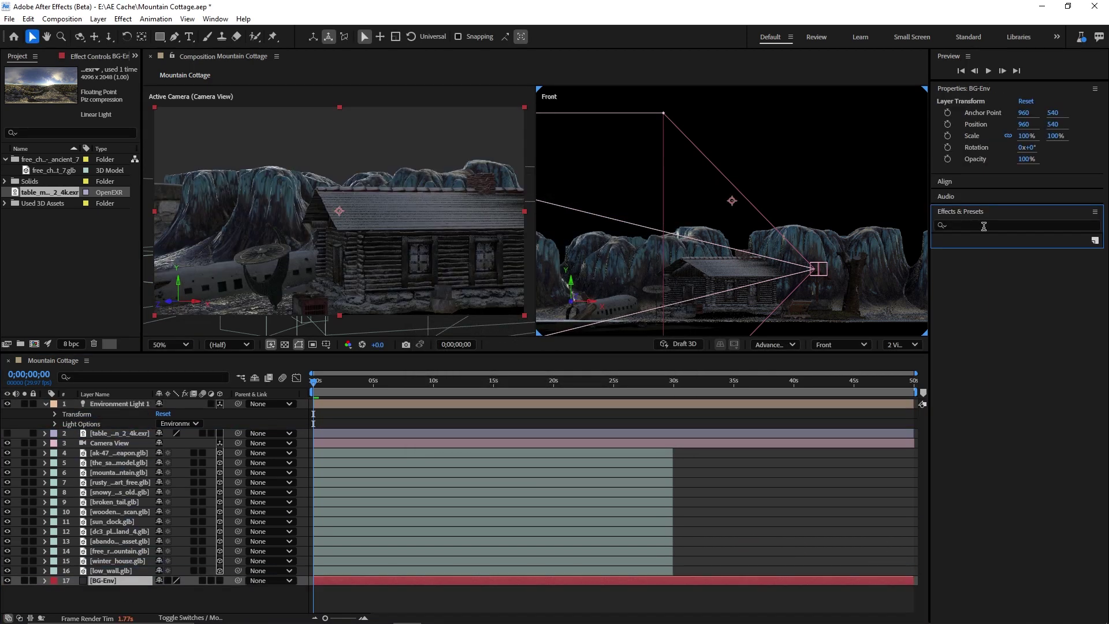
pyautogui.click(984, 226)
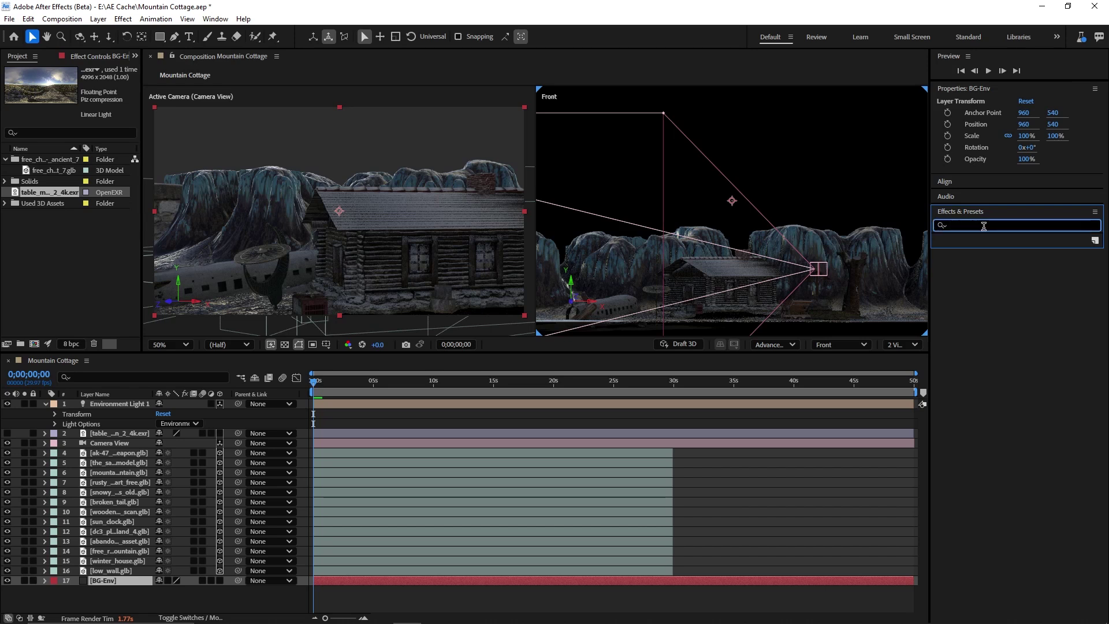
pyautogui.write('cc env')
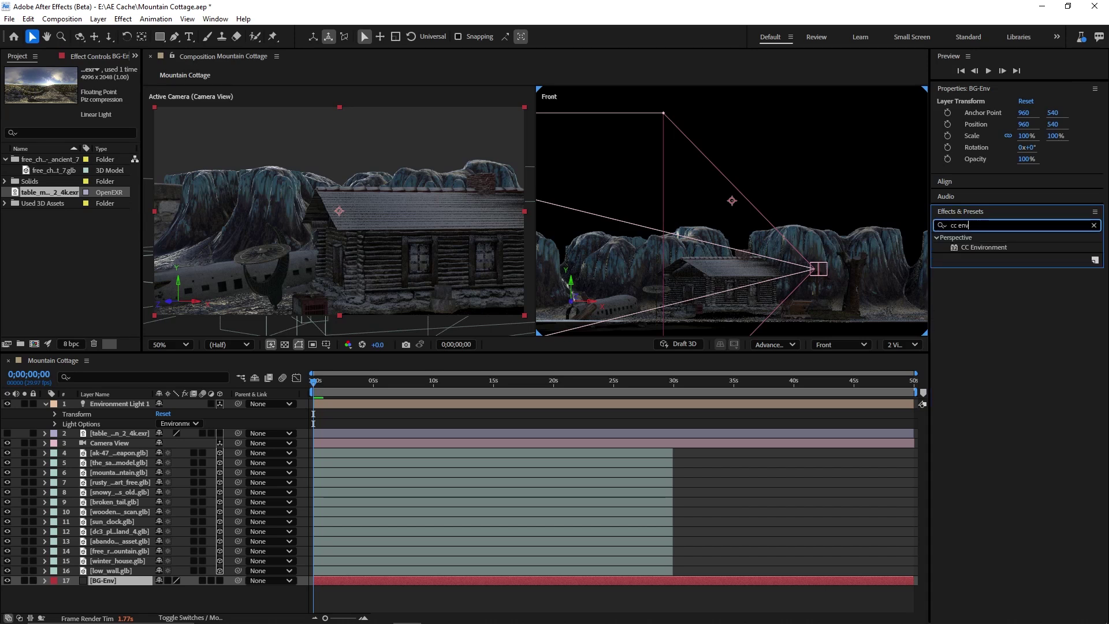
pyautogui.doubleClick(978, 247)
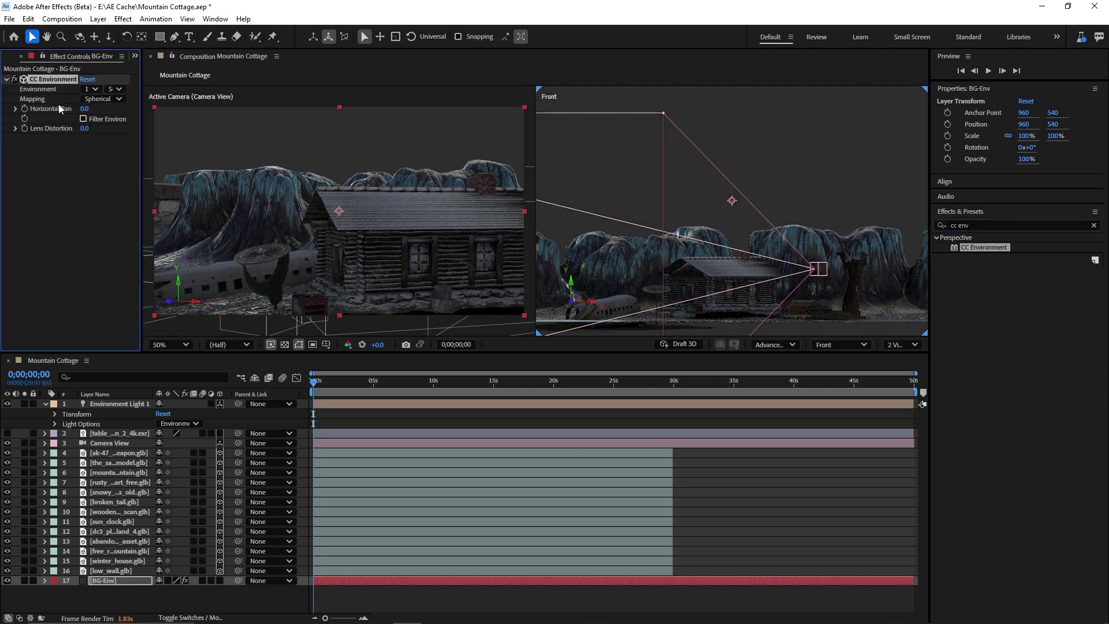
pyautogui.click(96, 90)
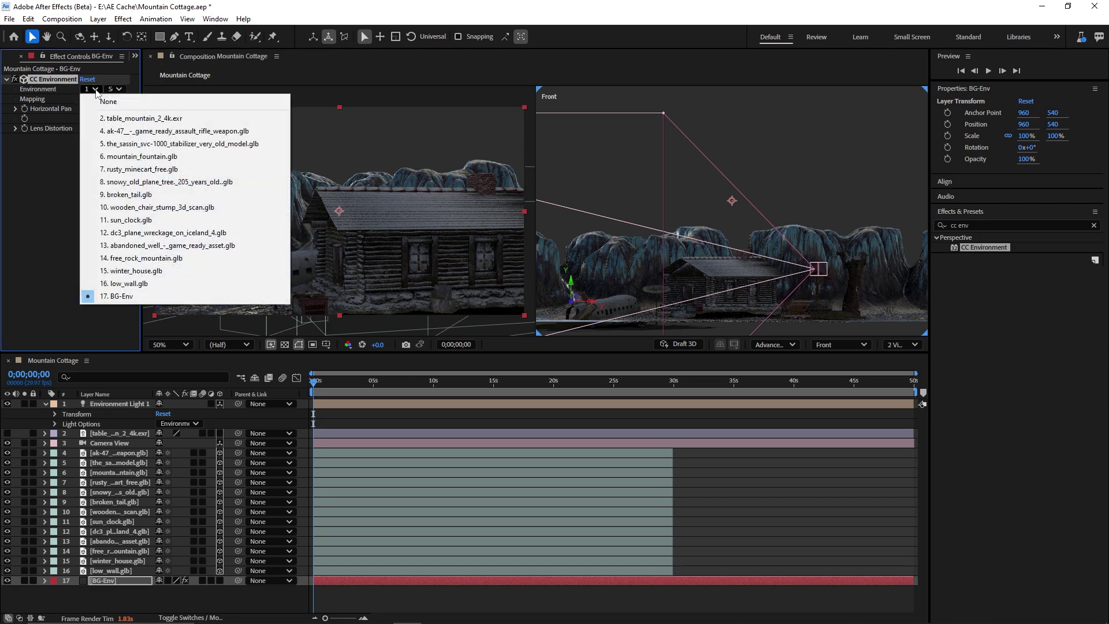
pyautogui.click(141, 119)
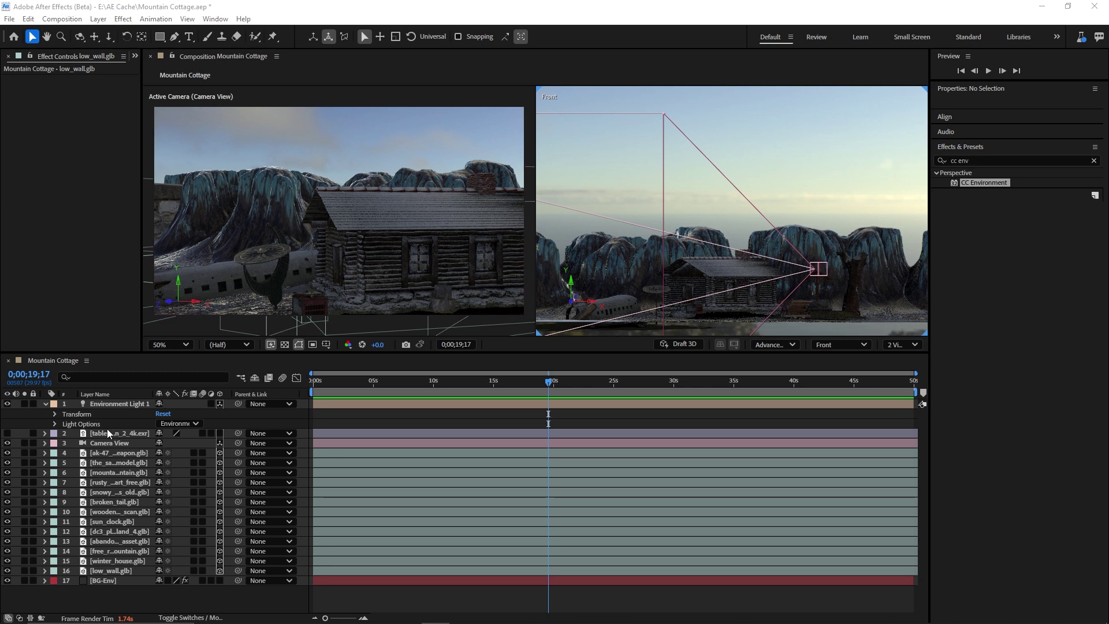
# - Turn the Camera View camera to 327.8° to frame the cabin against the mountain sky
pyautogui.click(117, 443)
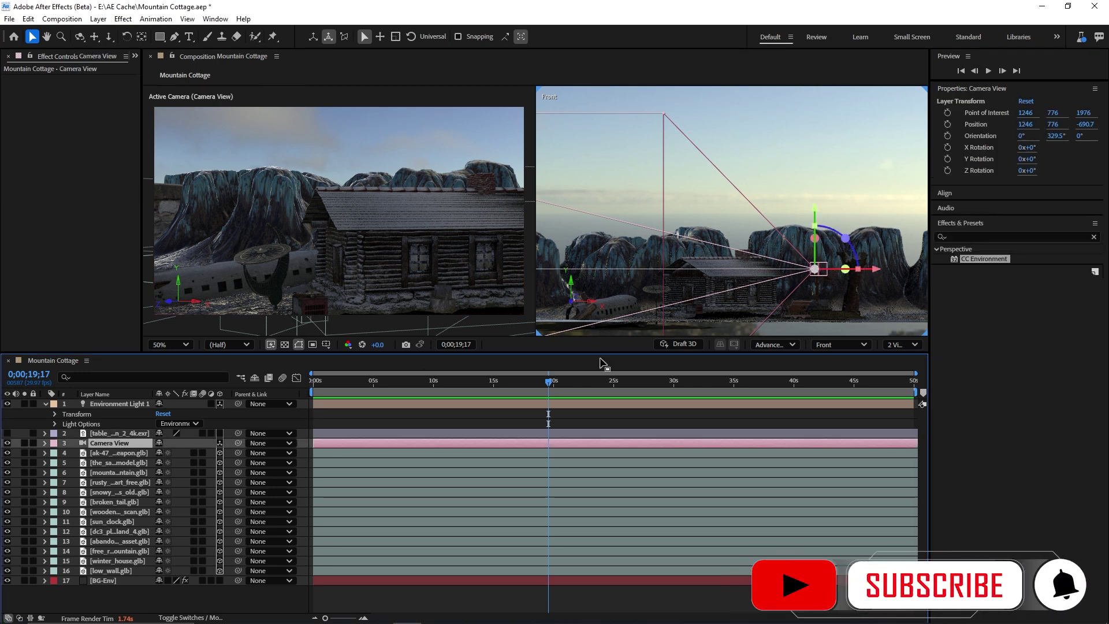
pyautogui.moveTo(845, 269)
pyautogui.mouseDown()
pyautogui.moveTo(832, 269)
pyautogui.moveTo(857, 258)
pyautogui.mouseUp()
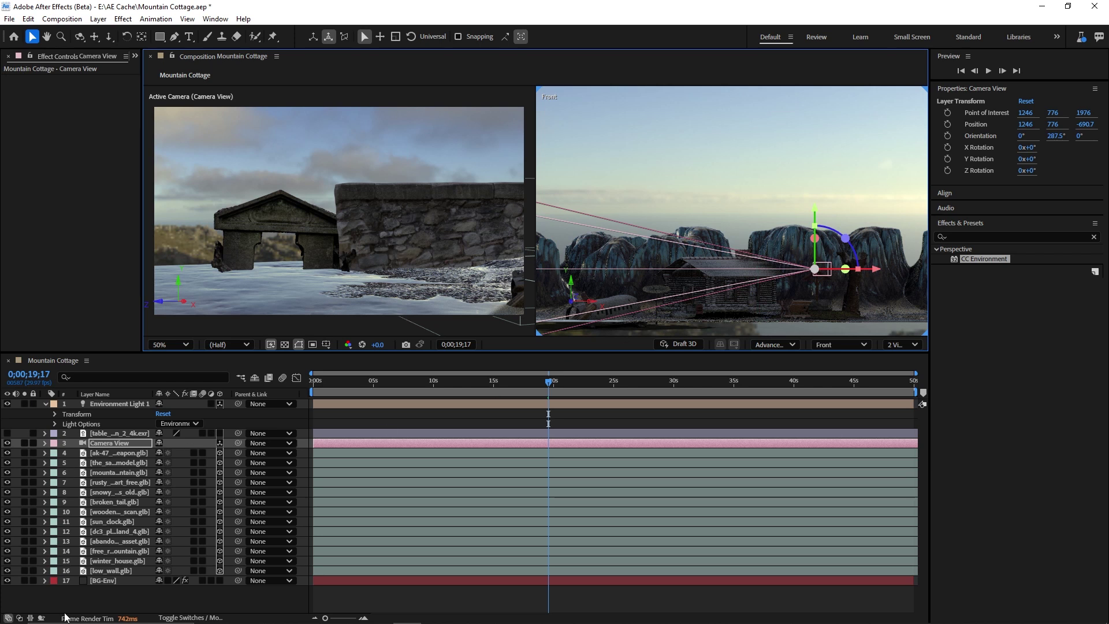
pyautogui.click(112, 581)
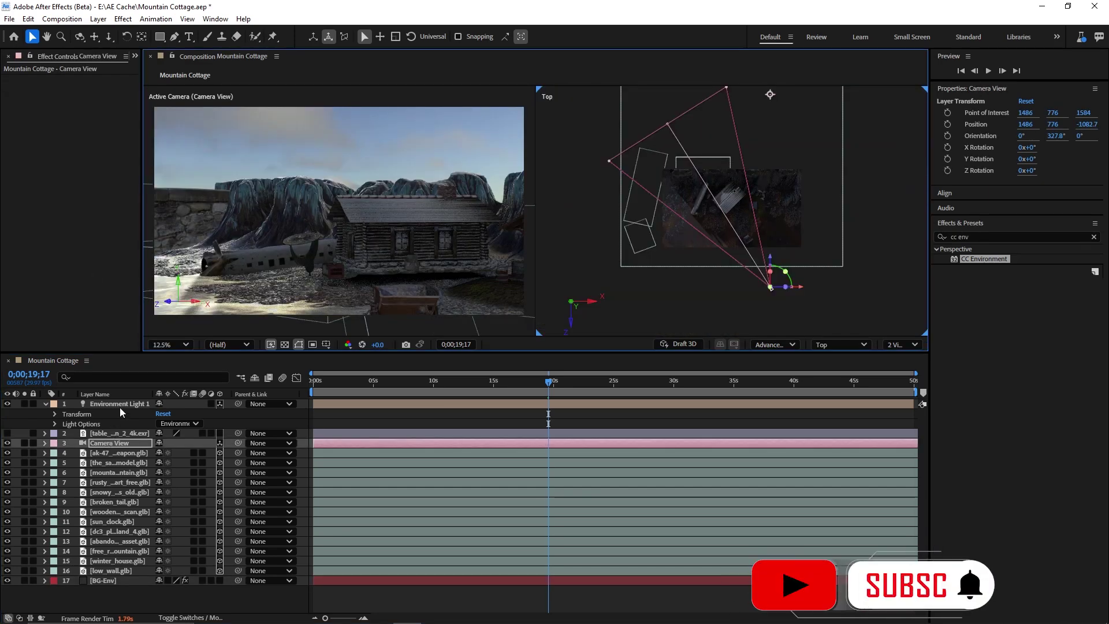
# - Set Environment Light 1's Intensity to 135%
pyautogui.click(119, 404)
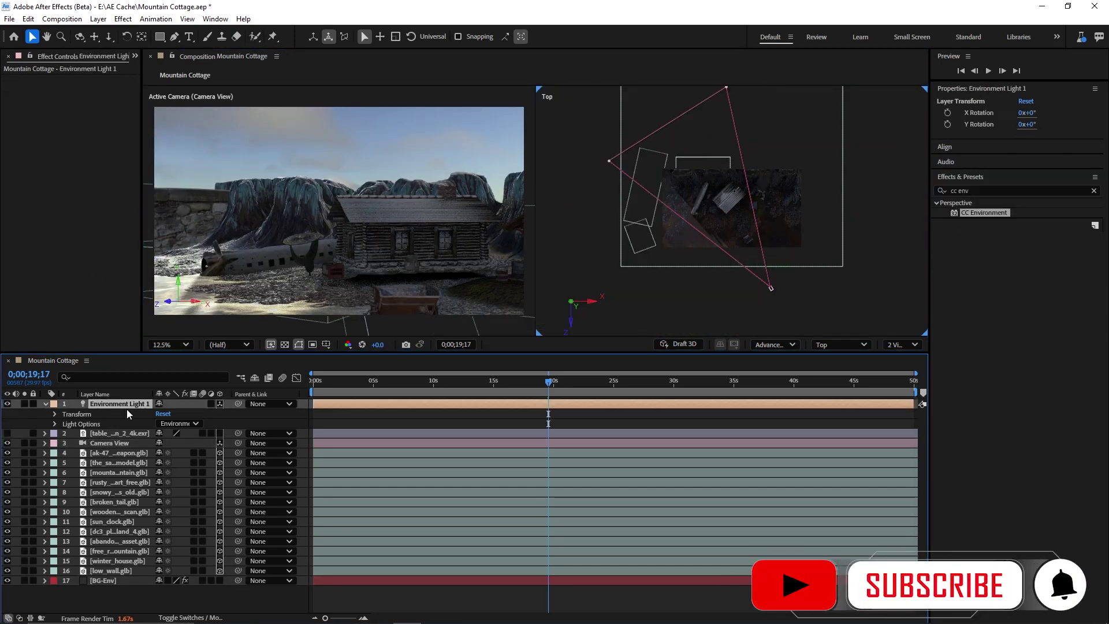
pyautogui.click(55, 425)
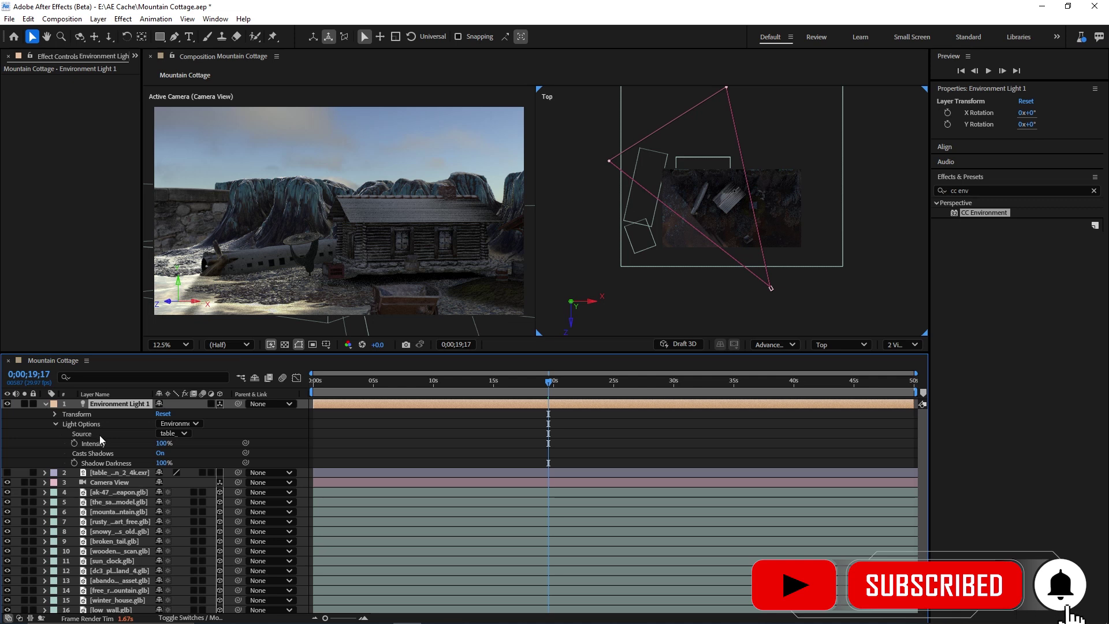
pyautogui.click(164, 444)
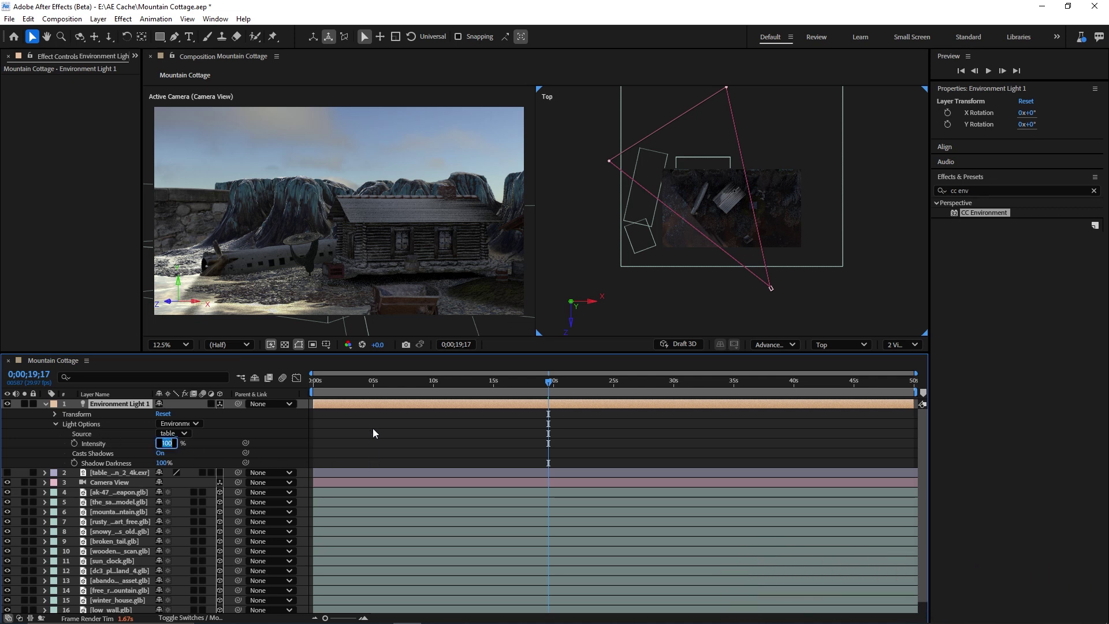
pyautogui.write('135')
pyautogui.press('Return')
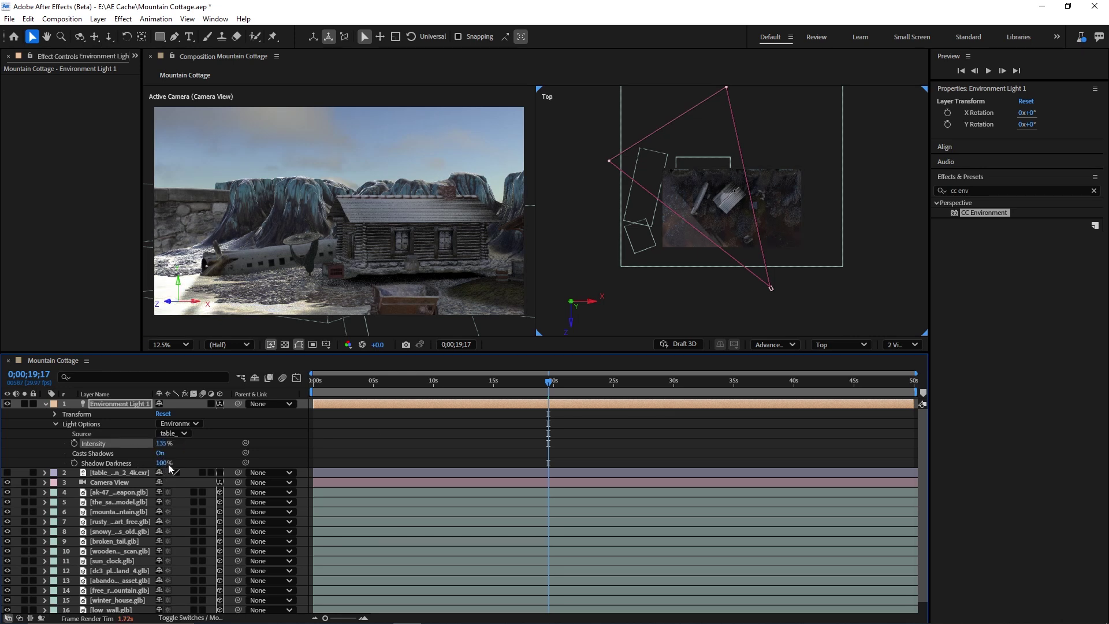
# - Rotate the environment light to 87° on X and 11° on Y
pyautogui.click(55, 415)
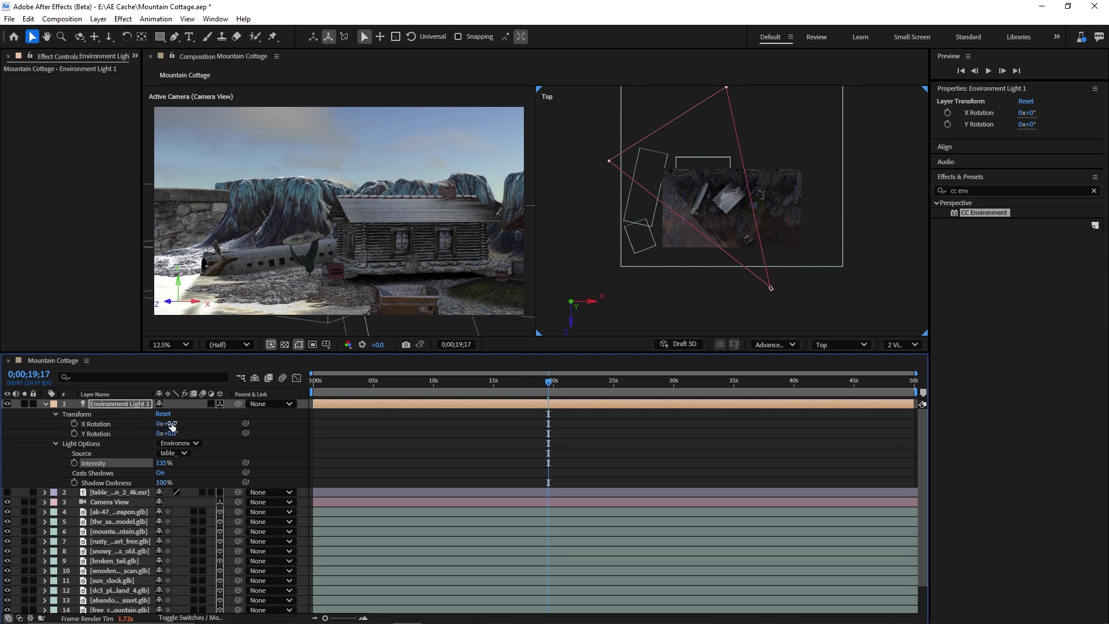
pyautogui.moveTo(171, 424); pyautogui.dragTo(190, 425)
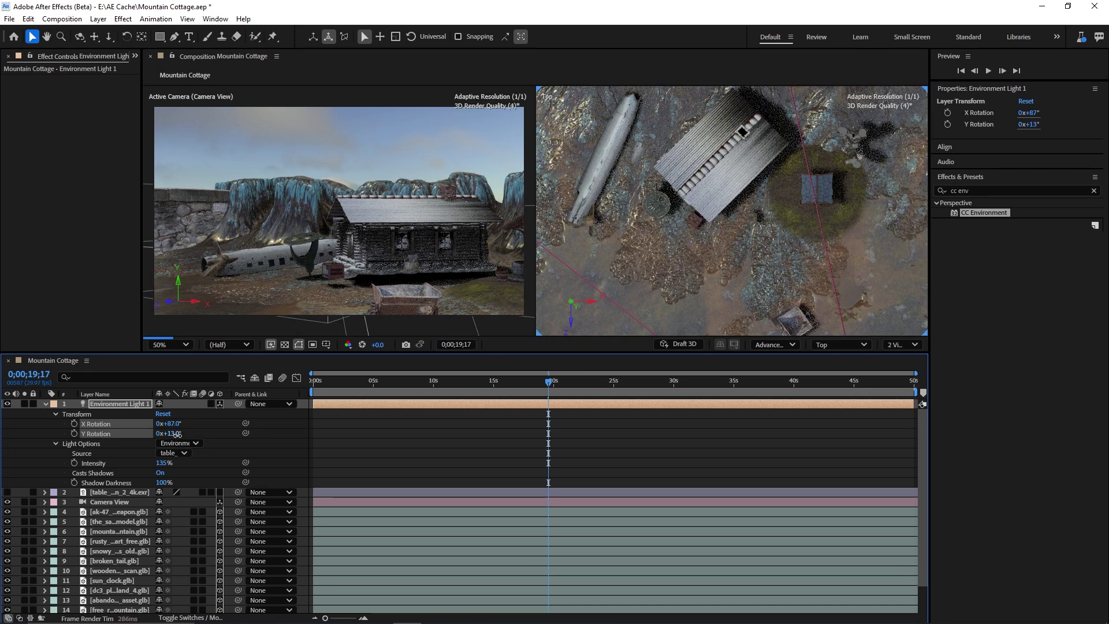
pyautogui.moveTo(175, 434); pyautogui.dragTo(171, 434)
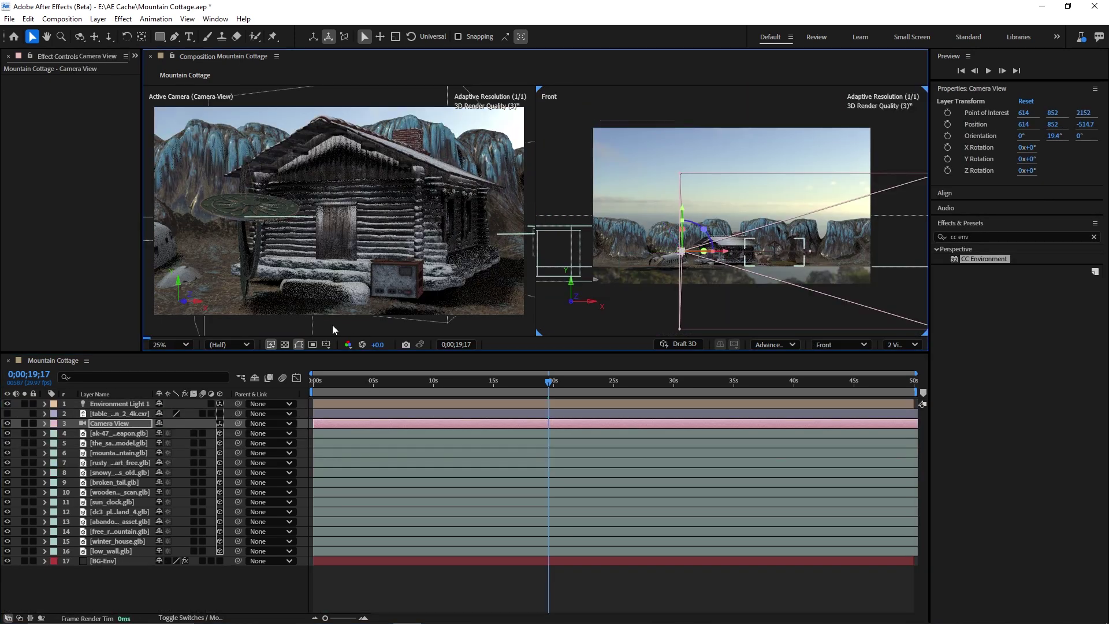
# - Lower winter_house.glb to Y 931.7 and the stabilizer model to Y 949.5 onto the ground
pyautogui.click(115, 542)
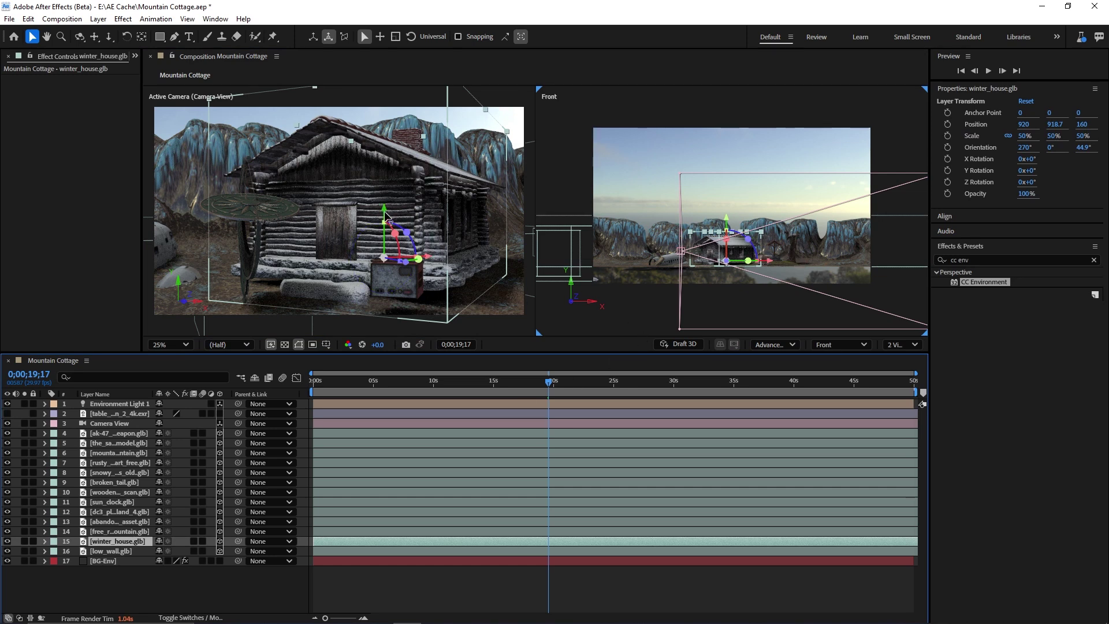
pyautogui.moveTo(383, 207); pyautogui.dragTo(390, 215)
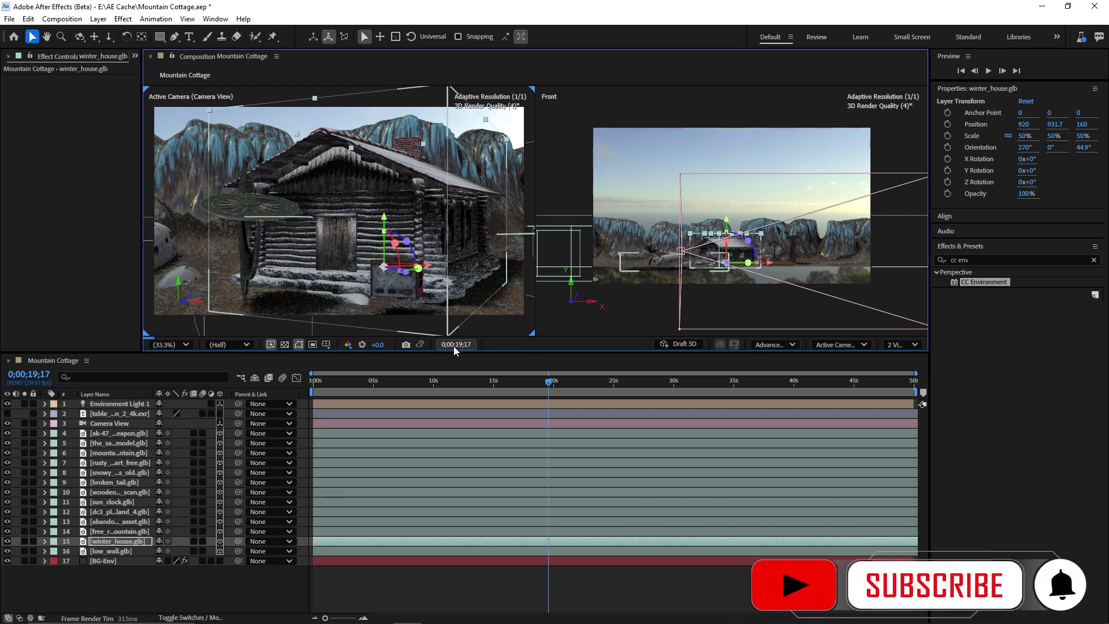
pyautogui.click(113, 444)
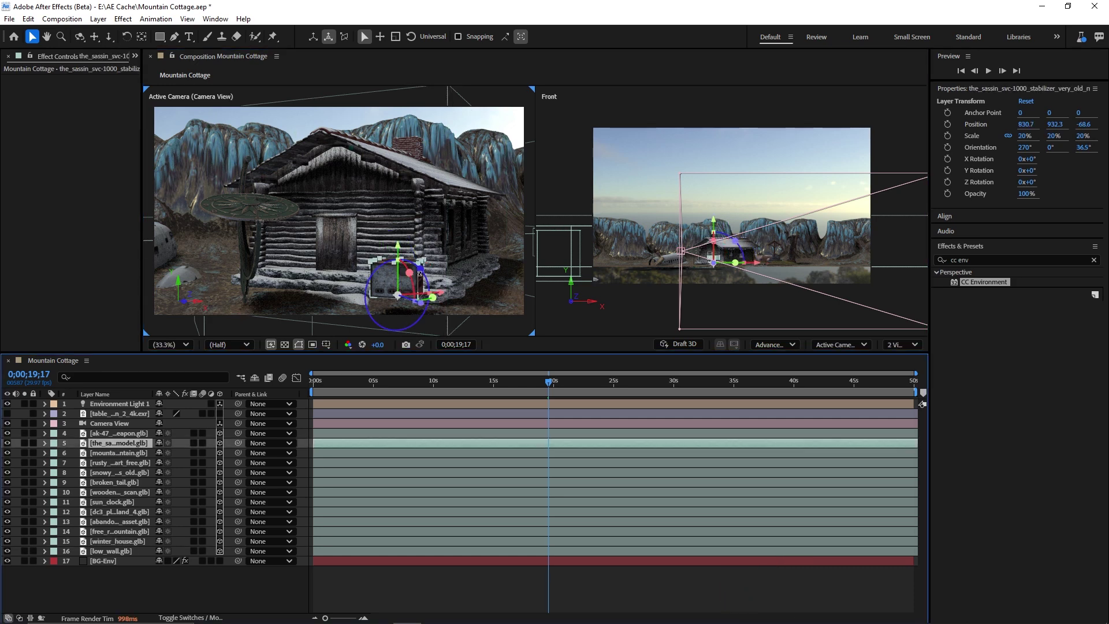
pyautogui.moveTo(398, 250); pyautogui.dragTo(405, 275)
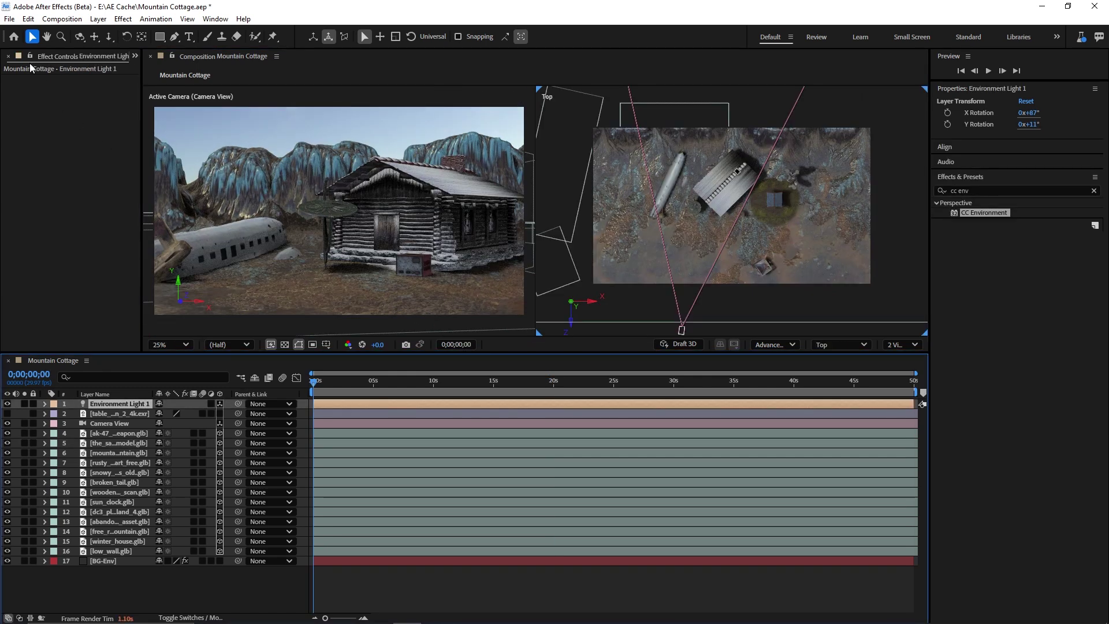
# - Add free_character_-_ancient_7.glb from the Project panel to the comp at comp size
pyautogui.click(135, 56)
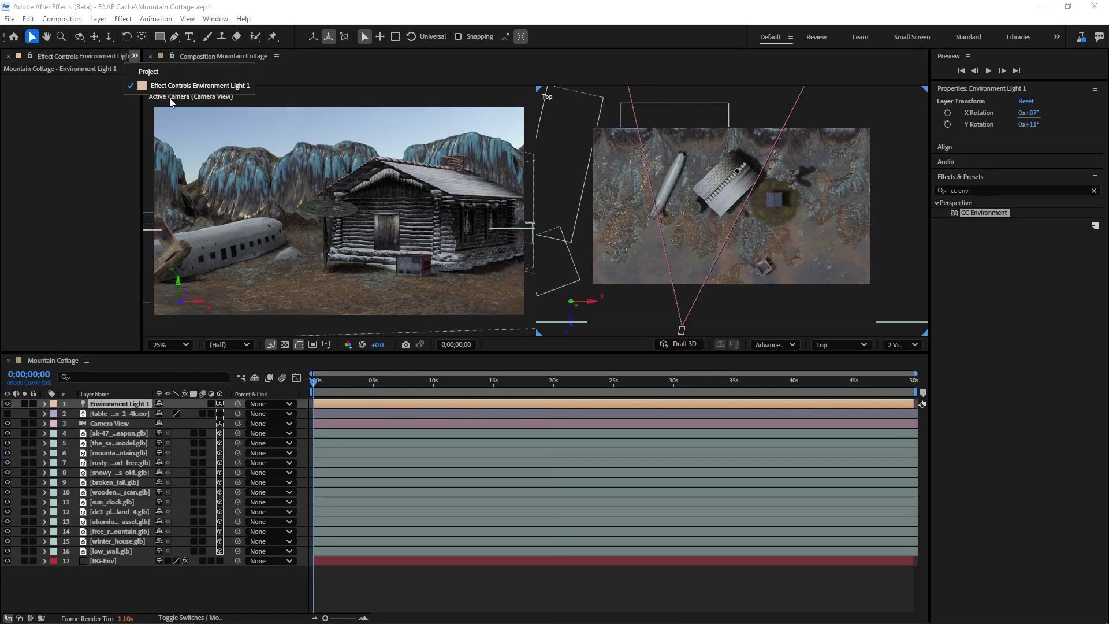
pyautogui.click(149, 72)
pyautogui.moveTo(55, 170); pyautogui.dragTo(307, 276)
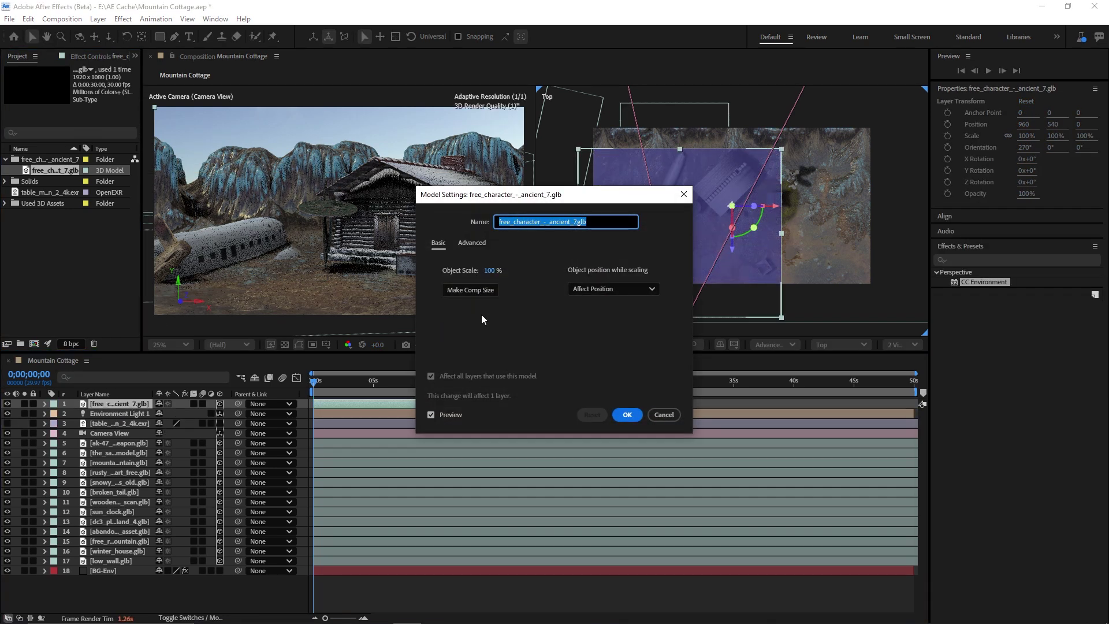
pyautogui.click(479, 292)
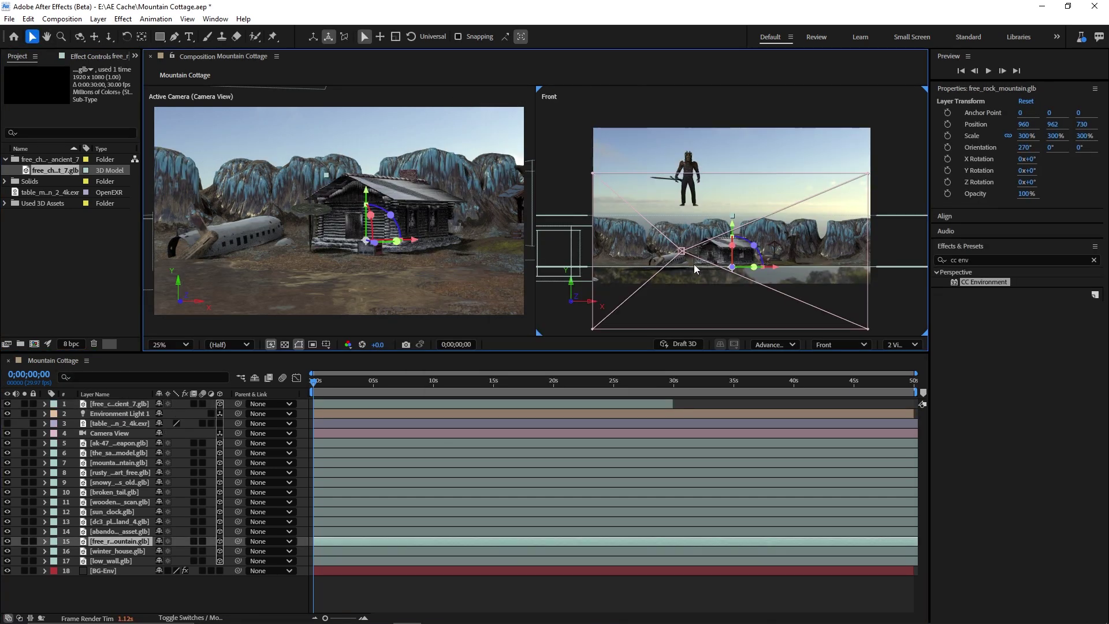
# - Lower the ancient character onto the ground beside the plane and scale it down to 20%
pyautogui.click(116, 404)
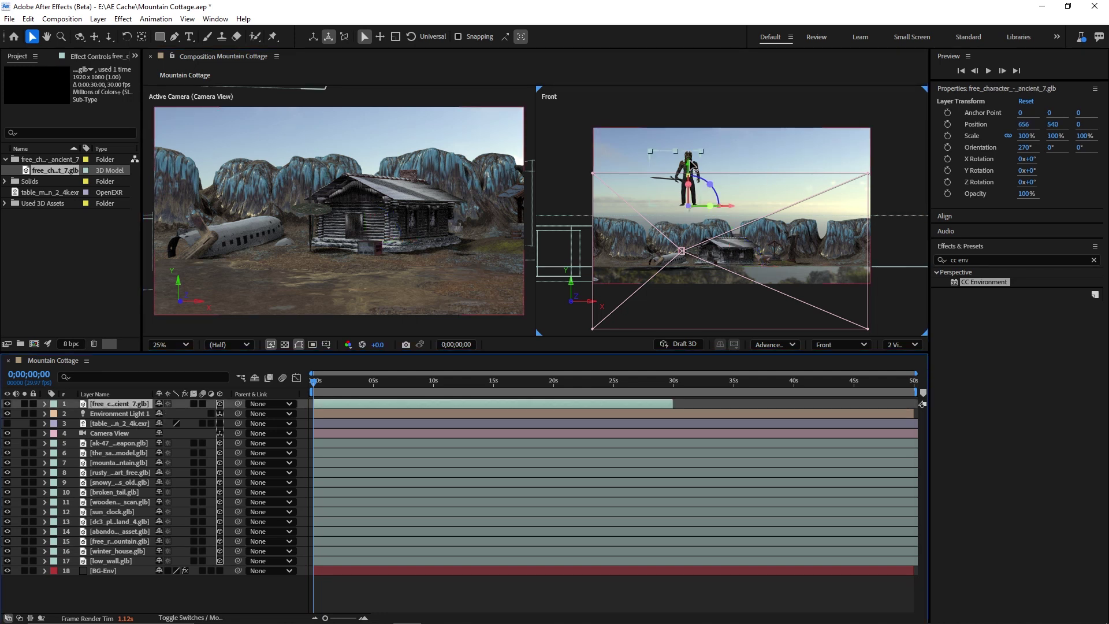
pyautogui.moveTo(695, 167); pyautogui.dragTo(695, 228)
pyautogui.press('s')
pyautogui.click(174, 414)
pyautogui.write('25')
pyautogui.press('Return')
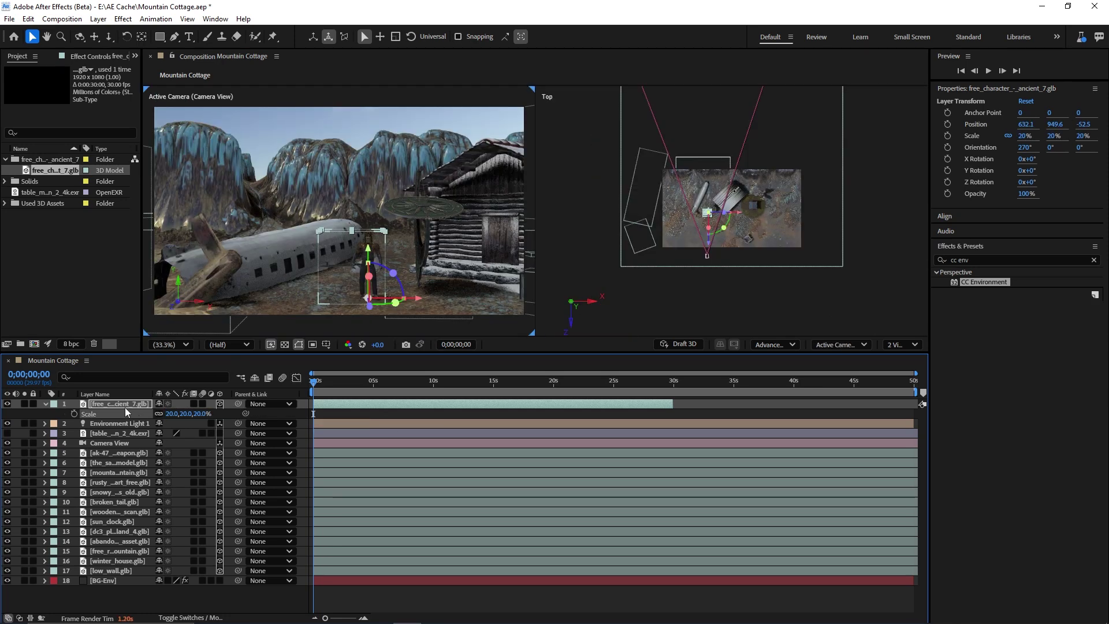
# - Set Camera View's film size to 24 mm in Camera Settings
pyautogui.click(113, 440)
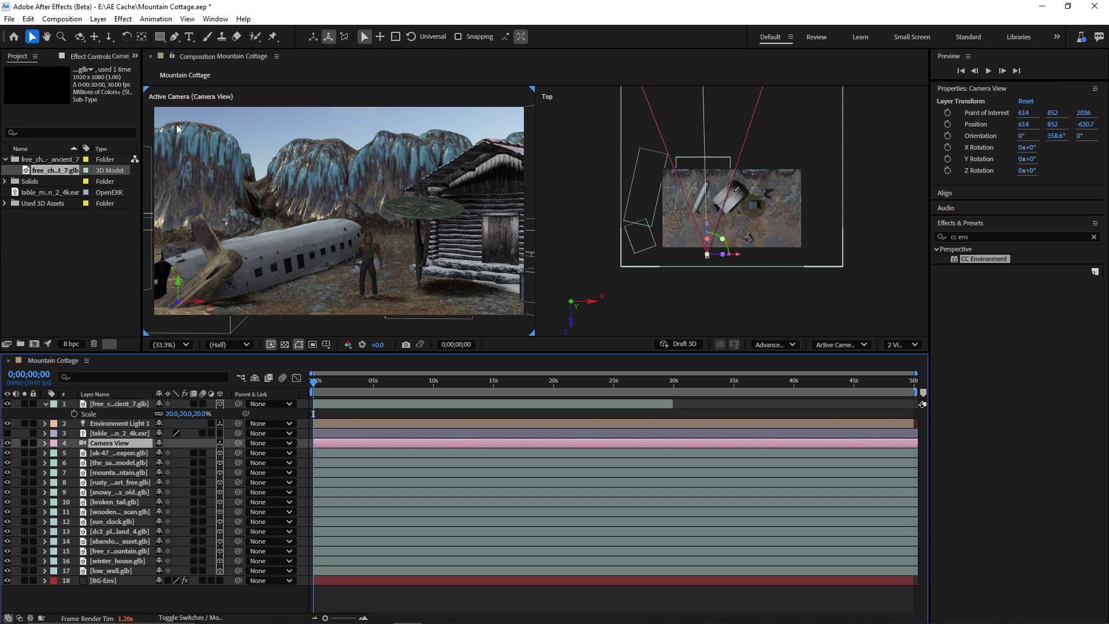
pyautogui.click(98, 19)
pyautogui.click(124, 43)
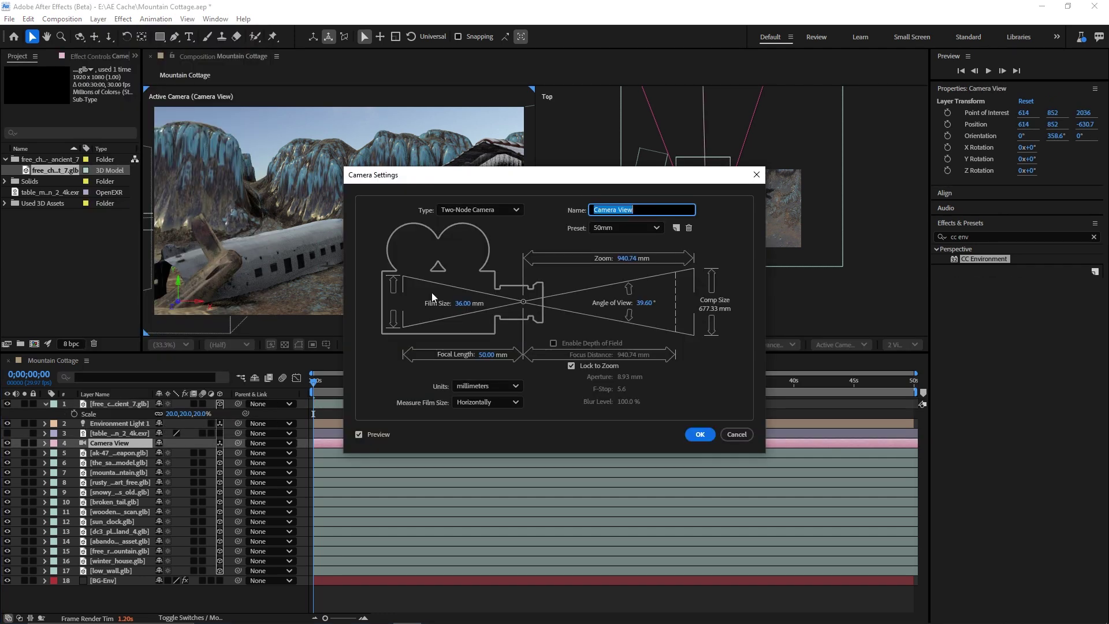
pyautogui.doubleClick(462, 303)
pyautogui.write('24')
pyautogui.press('Return')
# - Switch the viewer layout to a single active-camera view
pyautogui.click(566, 308)
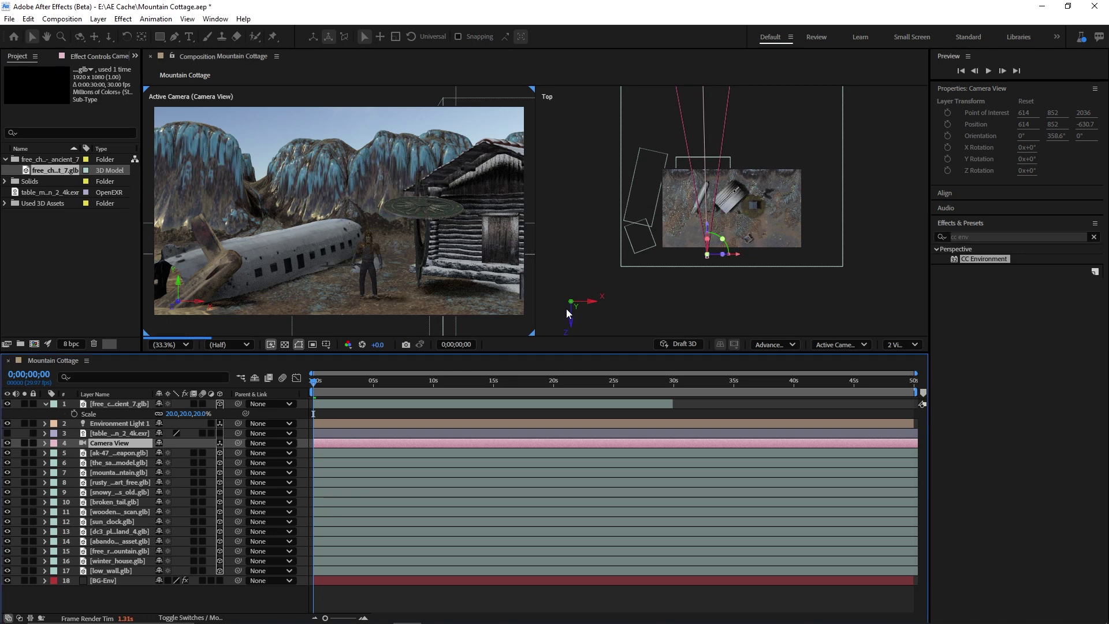
pyautogui.click(65, 405)
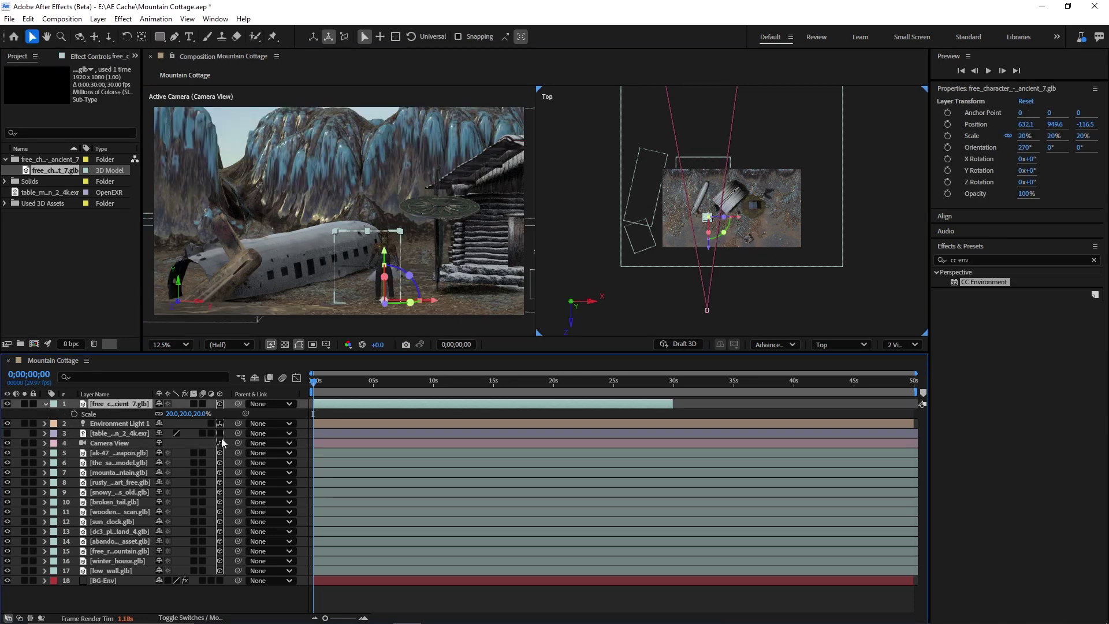
pyautogui.click(792, 273)
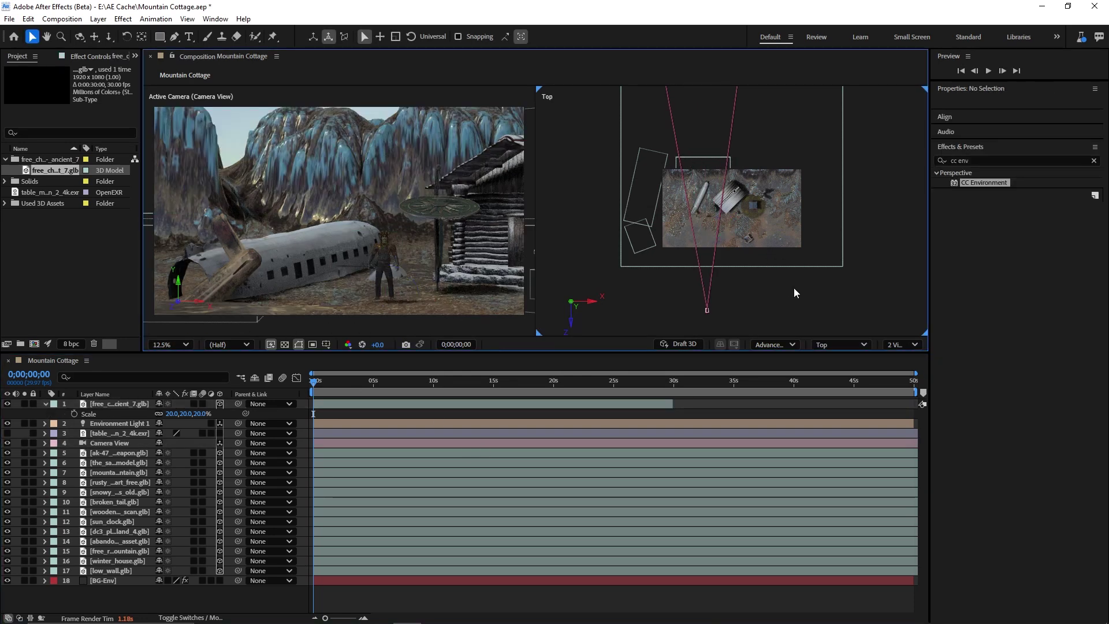
pyautogui.click(865, 345)
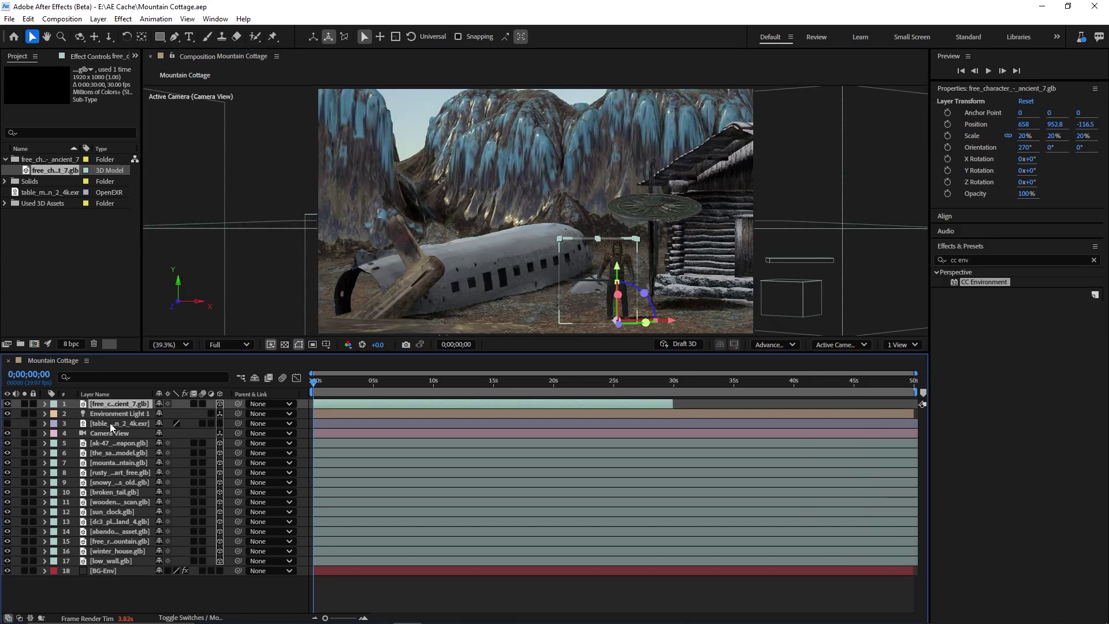
# - In the character's Animation Options, choose the NTitan|NTitan|FBXExportClip_0 clip
pyautogui.click(46, 404)
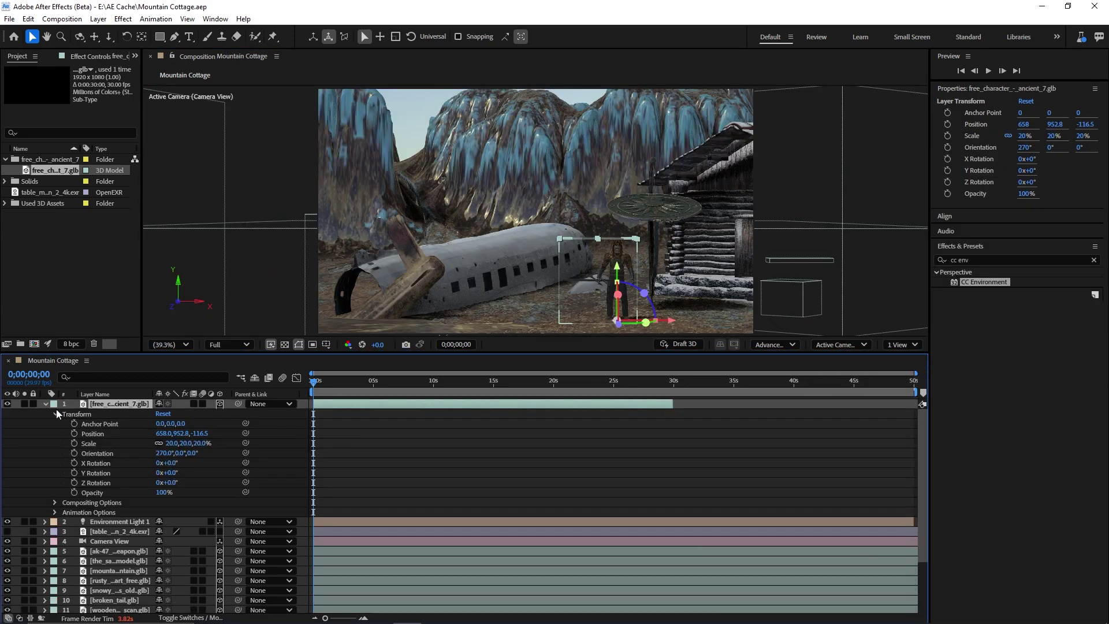
pyautogui.click(54, 502)
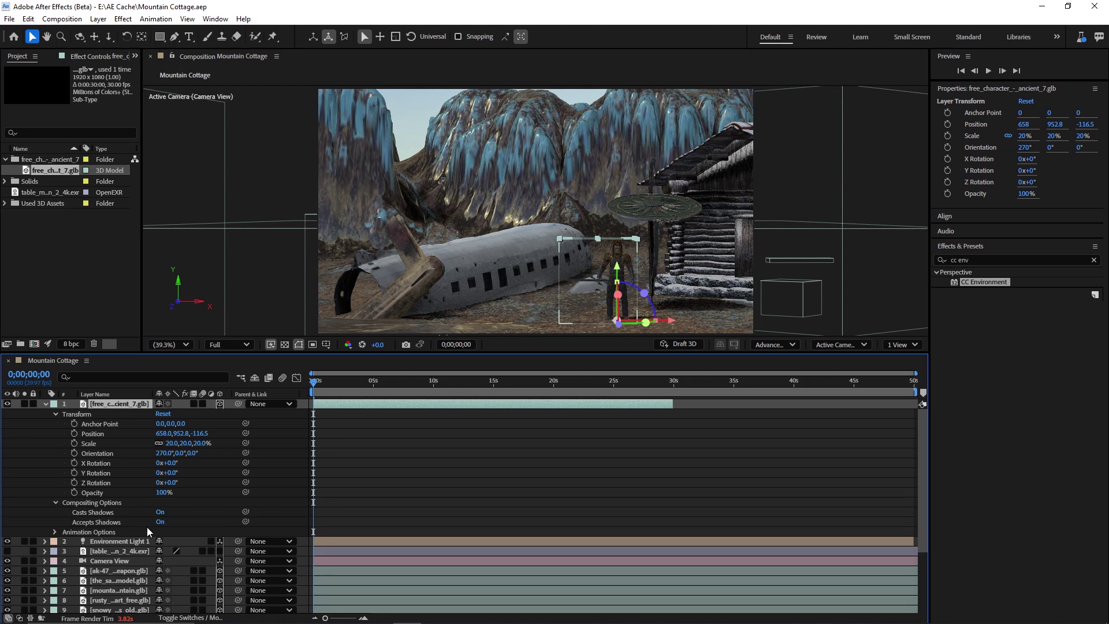
pyautogui.click(58, 504)
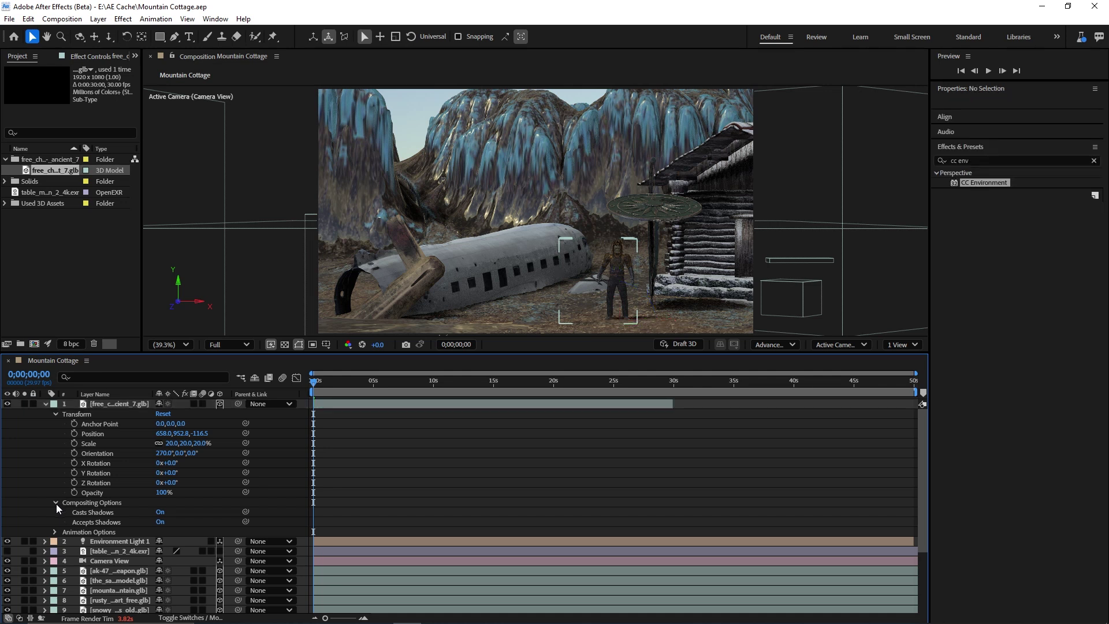
pyautogui.click(56, 504)
pyautogui.click(55, 513)
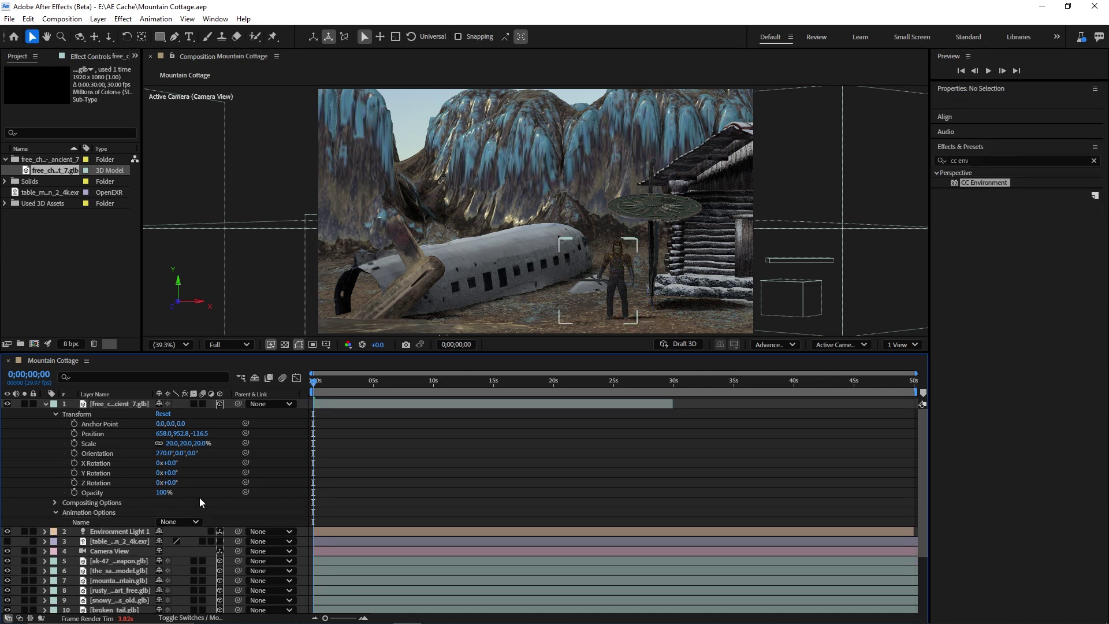
pyautogui.scroll(-3, 202, 497)
pyautogui.click(74, 453)
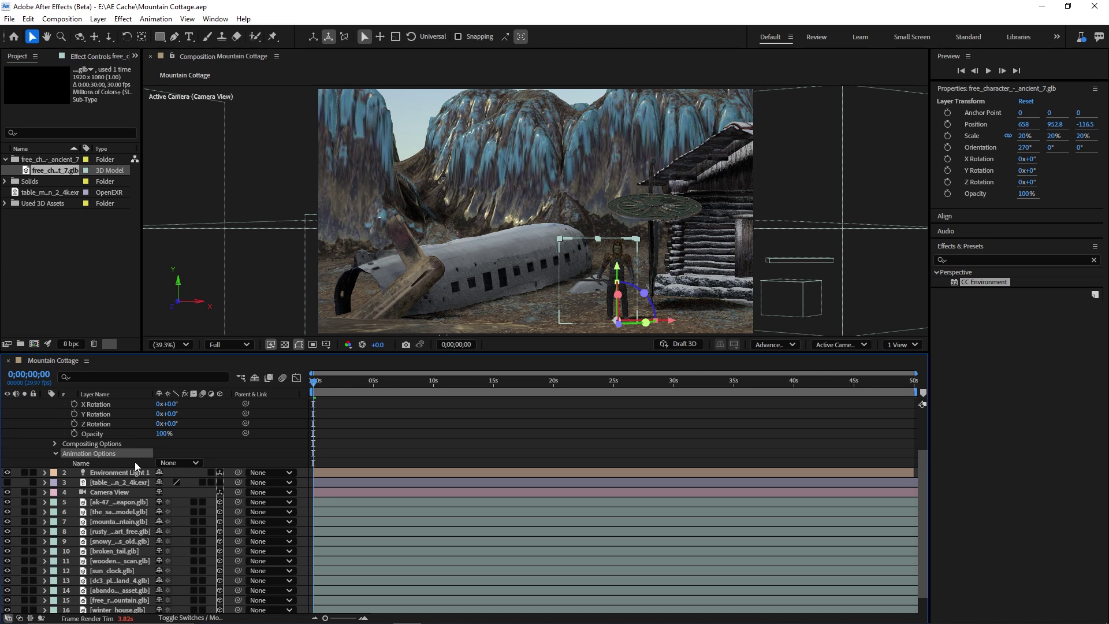
pyautogui.click(194, 464)
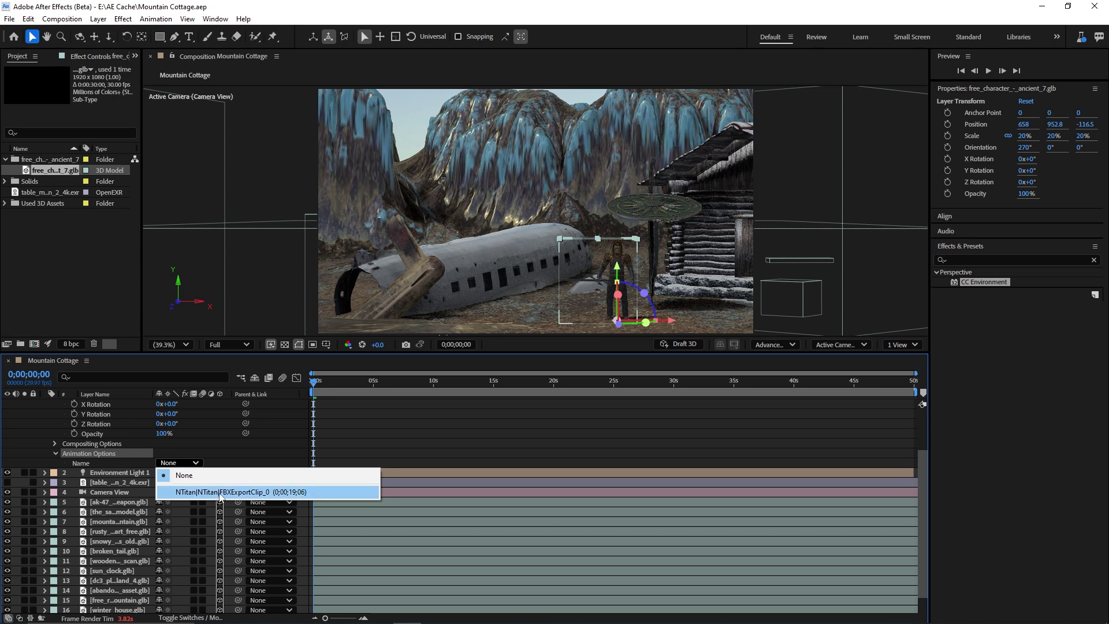
pyautogui.click(221, 494)
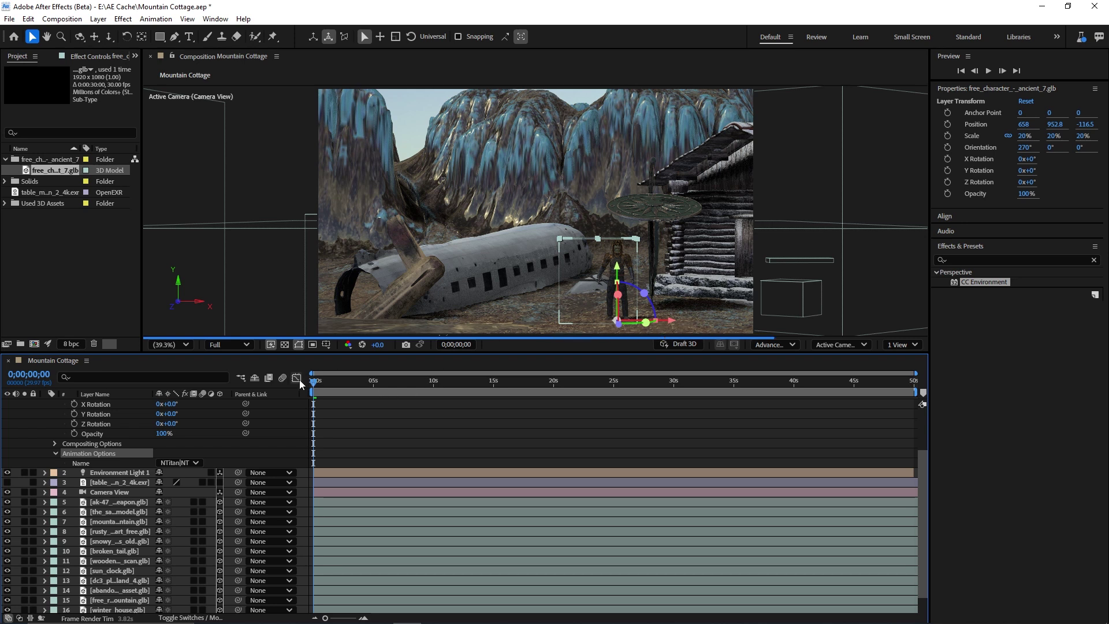
pyautogui.click(269, 304)
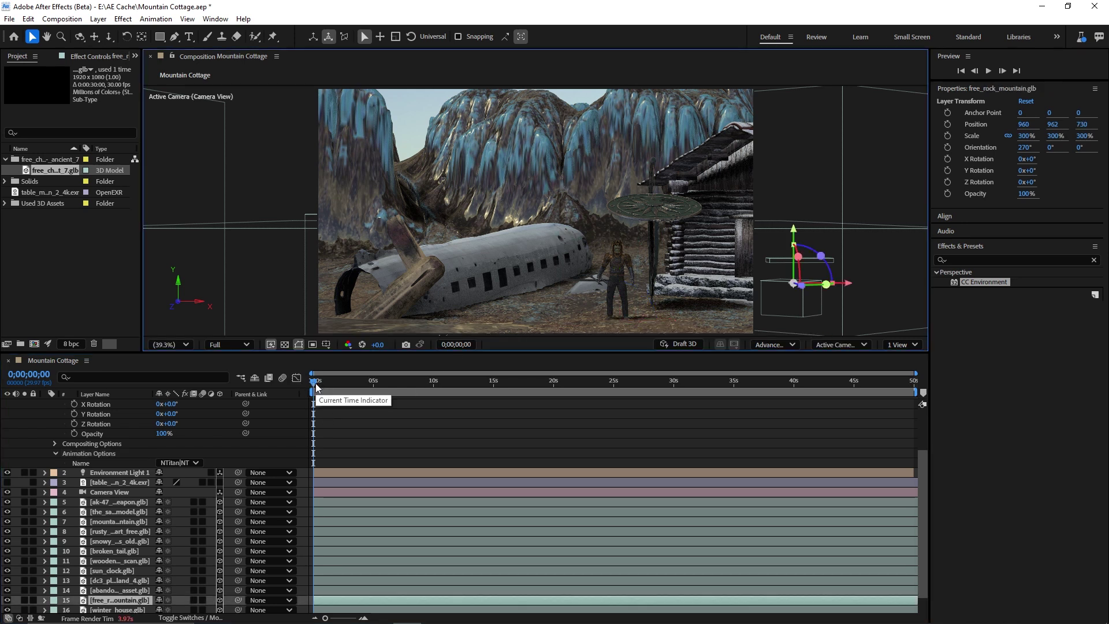
# - Preview the character's animation, then collapse the character layer
pyautogui.press('space')
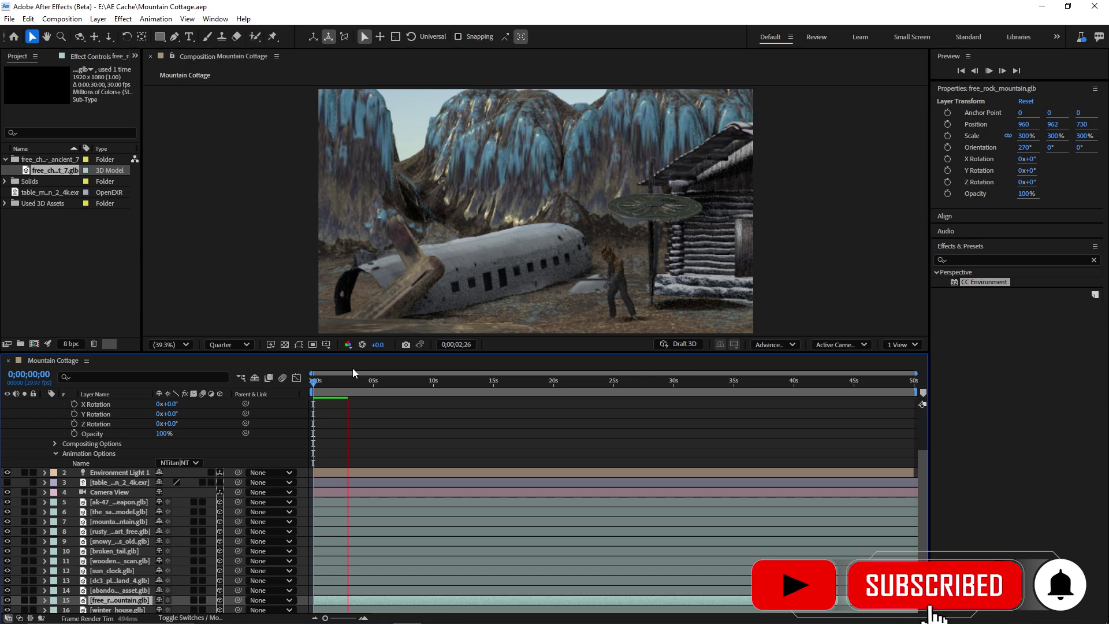
pyautogui.press('space')
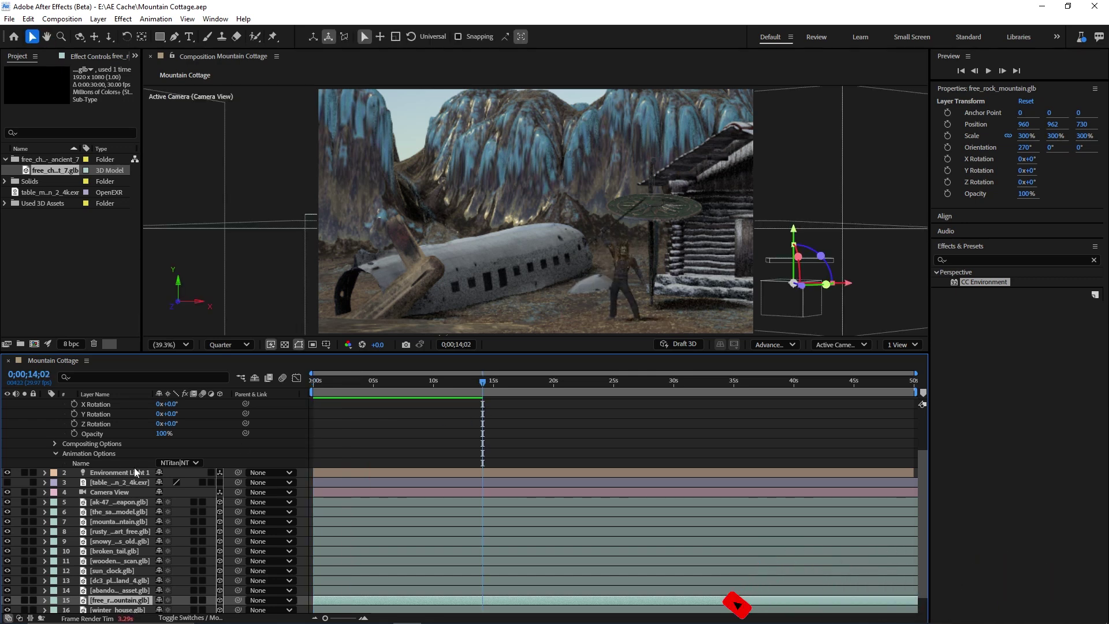
pyautogui.scroll(3, 46, 404)
pyautogui.click(45, 404)
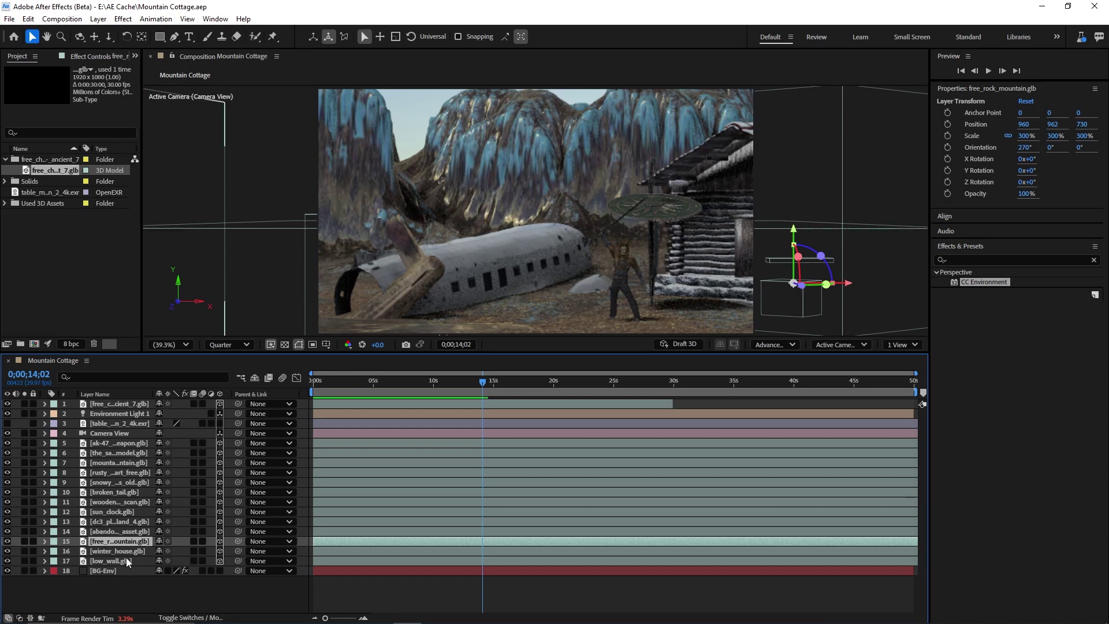
# - Scale the plane wreckage to 250% and slide it left along X
pyautogui.click(112, 522)
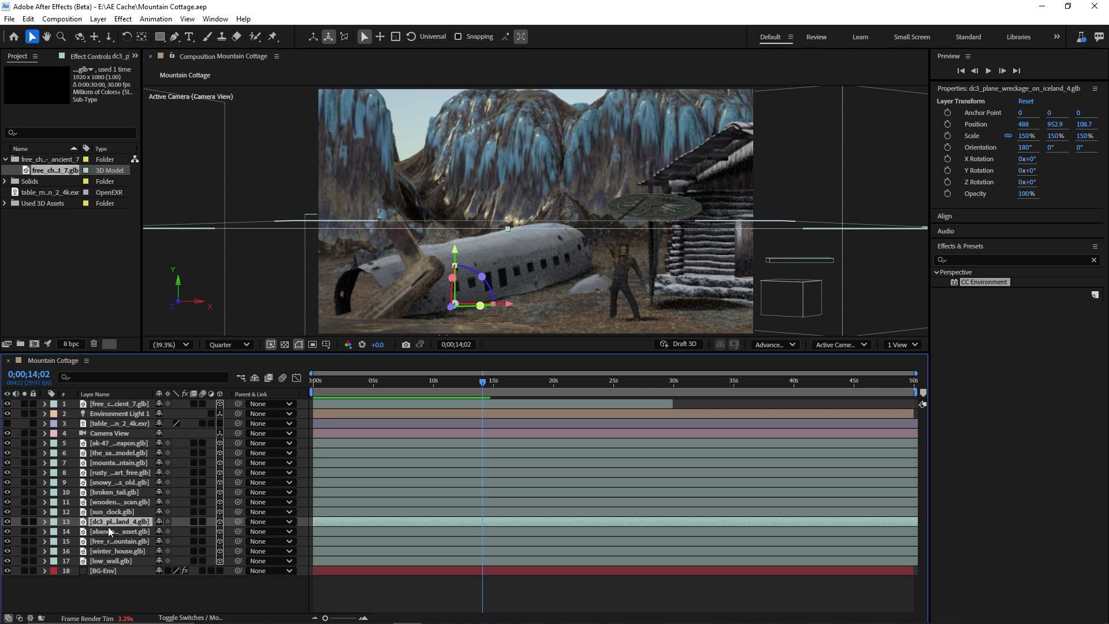
pyautogui.press('s')
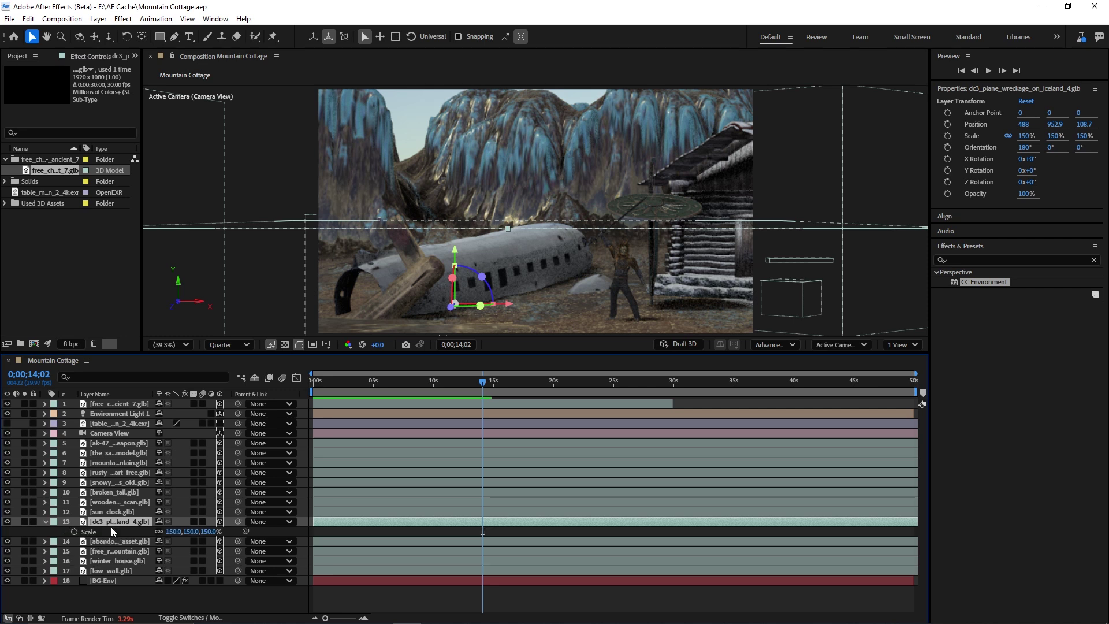
pyautogui.click(172, 531)
pyautogui.write('200')
pyautogui.press('Return')
pyautogui.write('2')
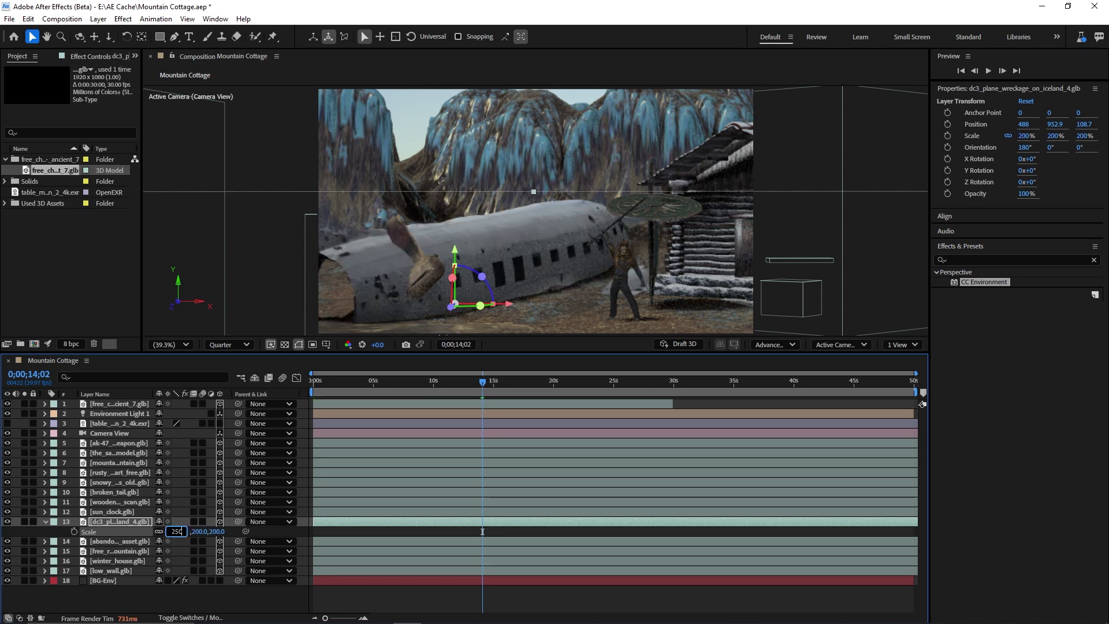
pyautogui.write('50.0,250.0')
pyautogui.press('Return')
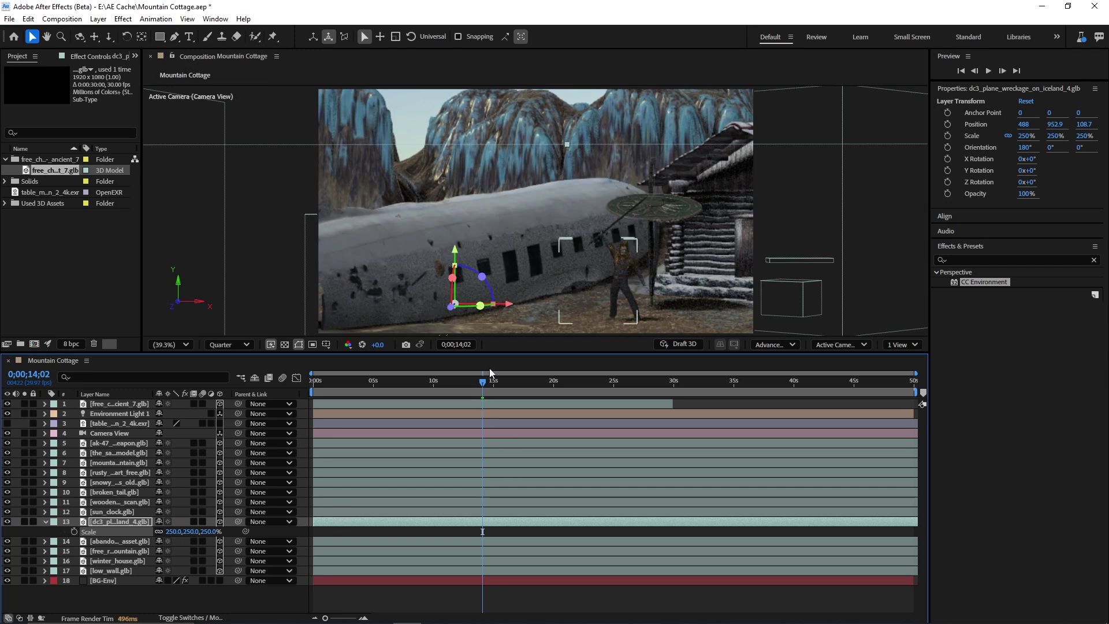
pyautogui.moveTo(511, 307); pyautogui.dragTo(508, 307)
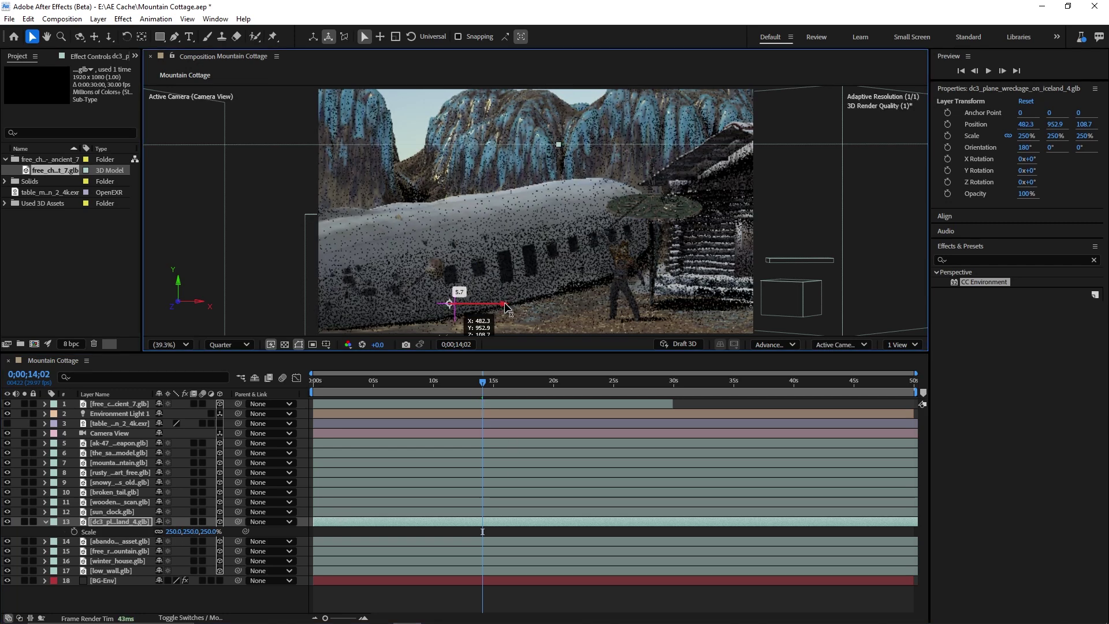
pyautogui.moveTo(502, 306); pyautogui.dragTo(469, 293)
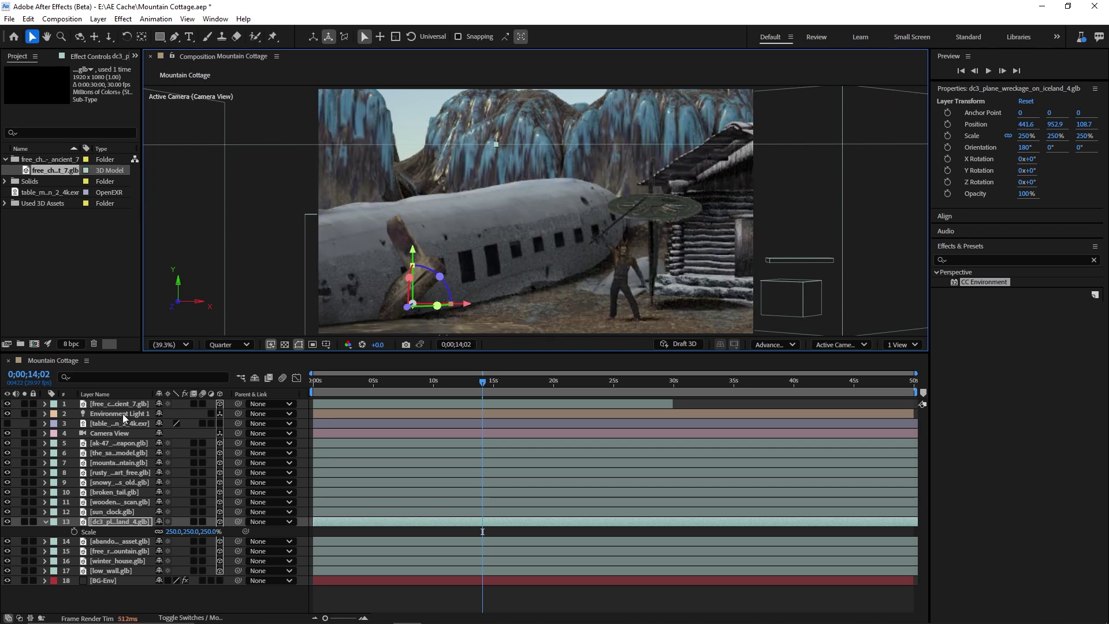
# - Move broken_tail along X and back in Z to 504.8, 974, -193.9
pyautogui.click(113, 492)
pyautogui.moveTo(483, 326); pyautogui.dragTo(531, 333)
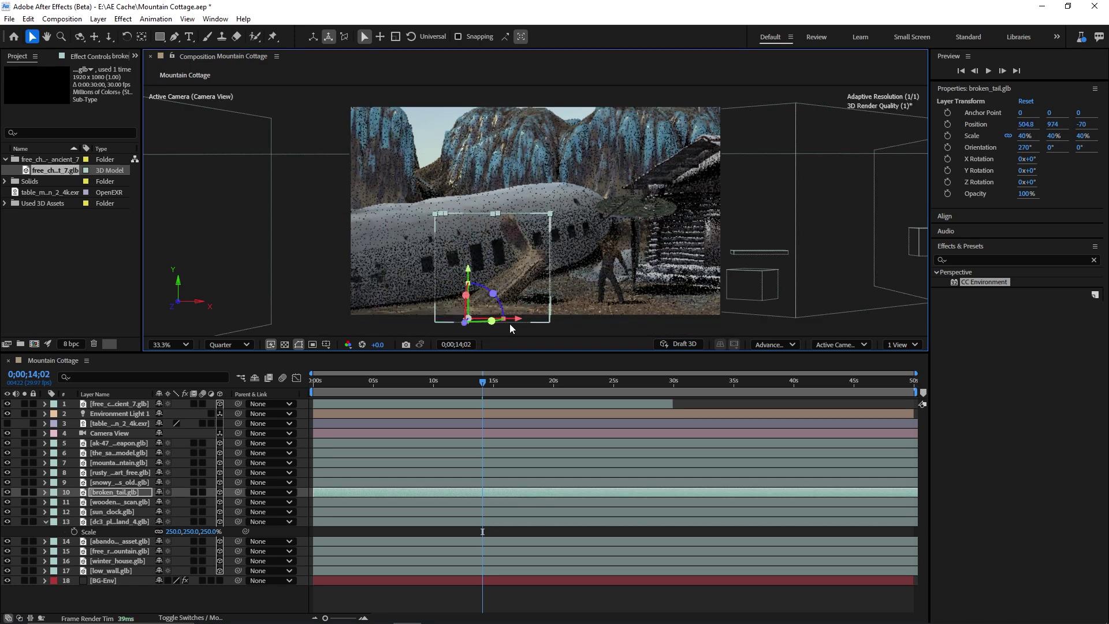
pyautogui.moveTo(471, 316); pyautogui.dragTo(515, 340)
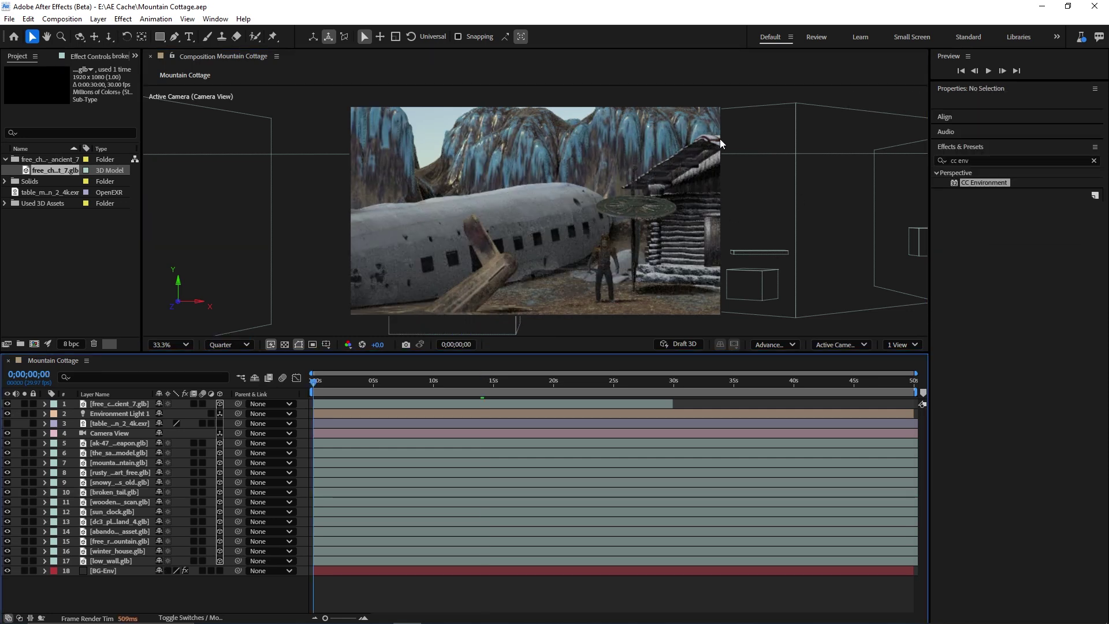
# - Create a new white Ambient light layer
pyautogui.click(180, 346)
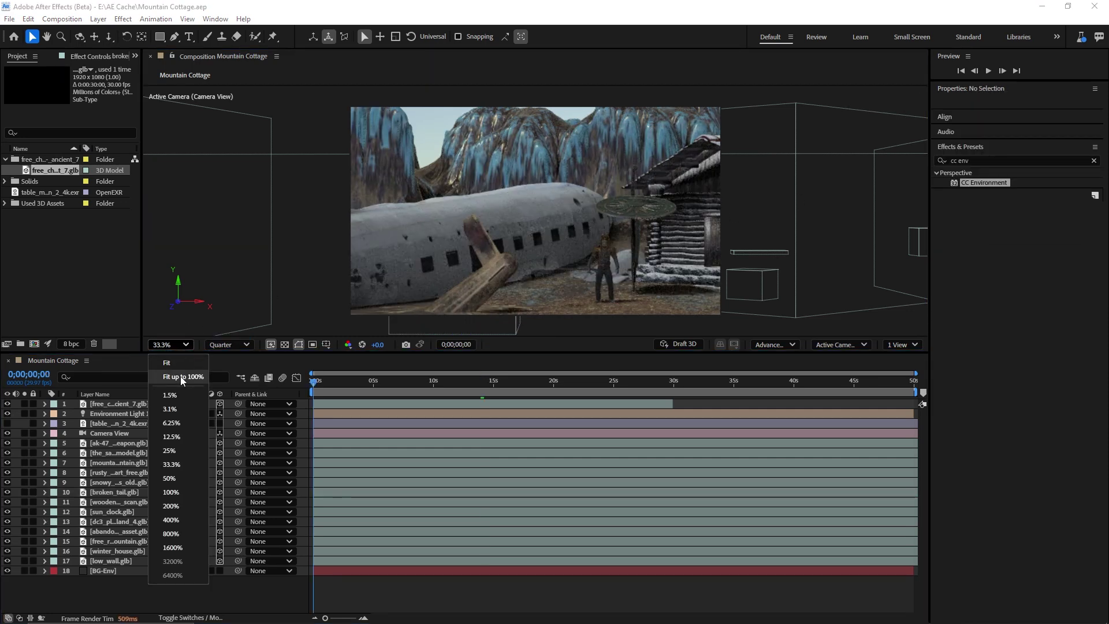
pyautogui.click(180, 376)
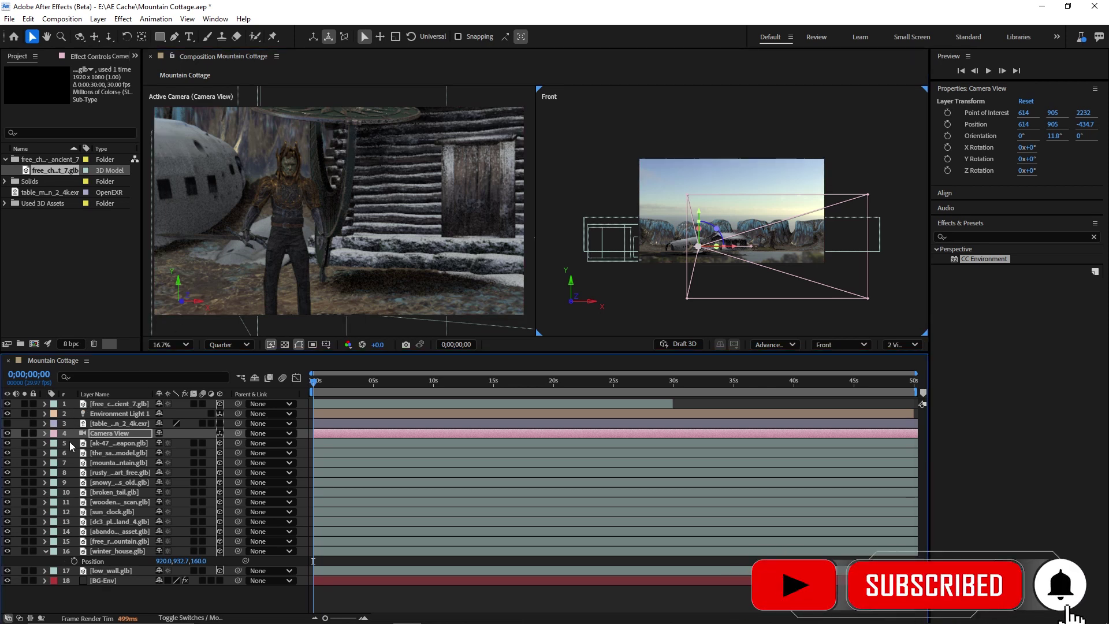
pyautogui.click(147, 596)
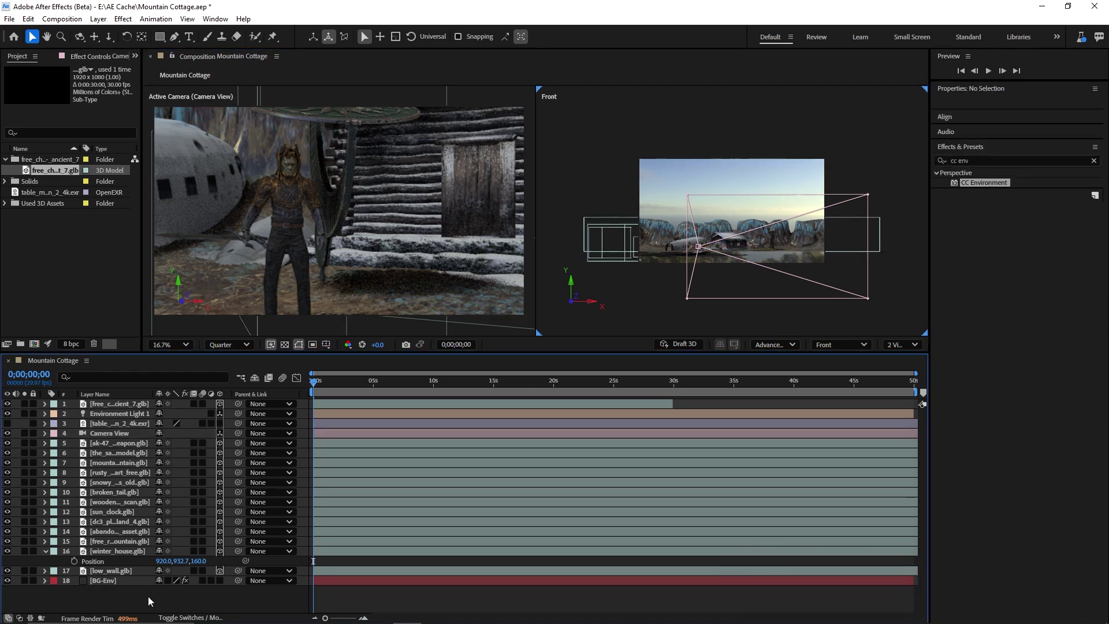
pyautogui.rightClick(124, 592)
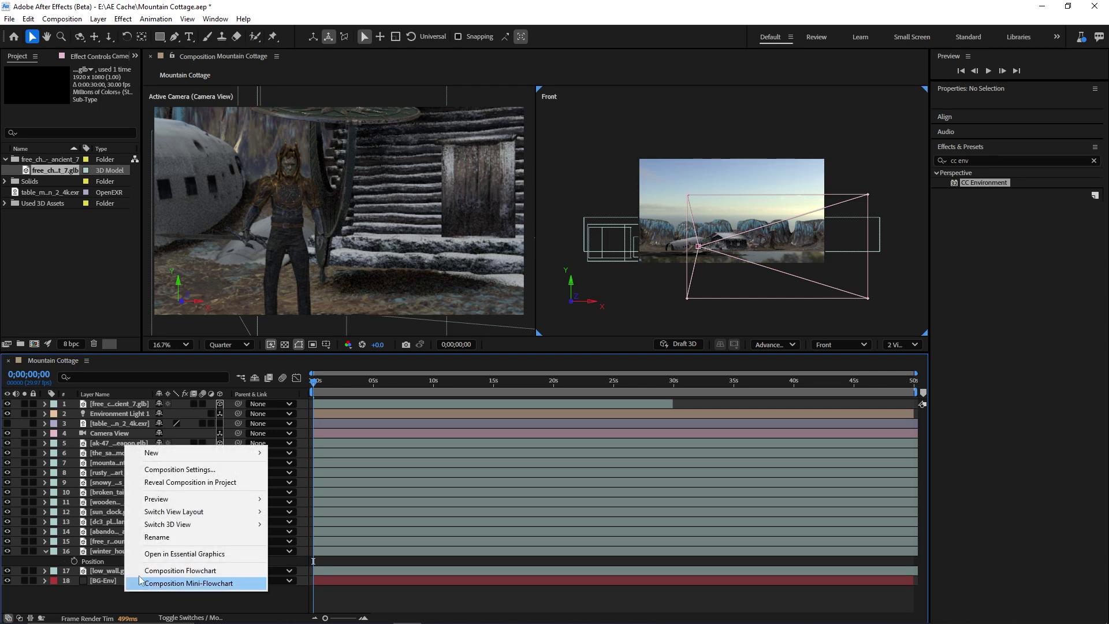
pyautogui.moveTo(171, 462)
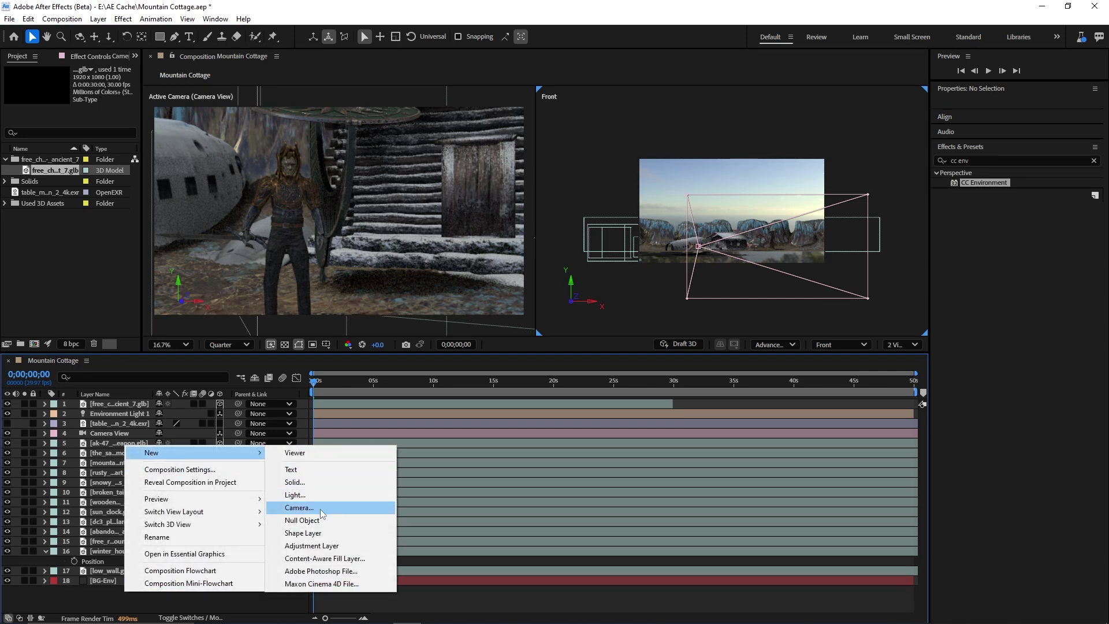
pyautogui.click(324, 494)
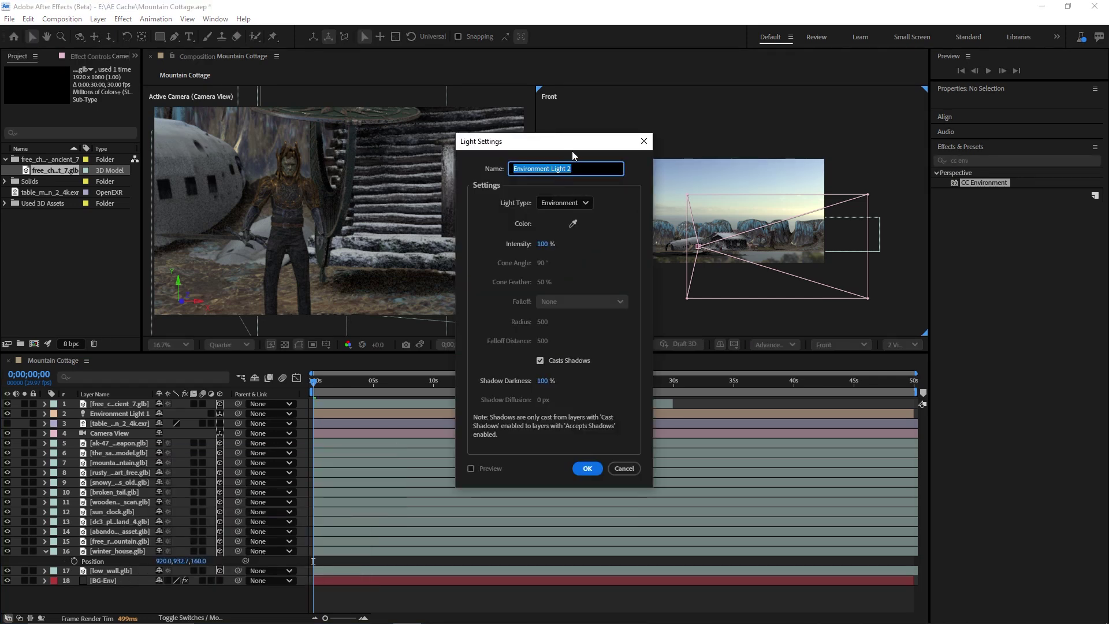
pyautogui.moveTo(585, 147); pyautogui.dragTo(743, 171)
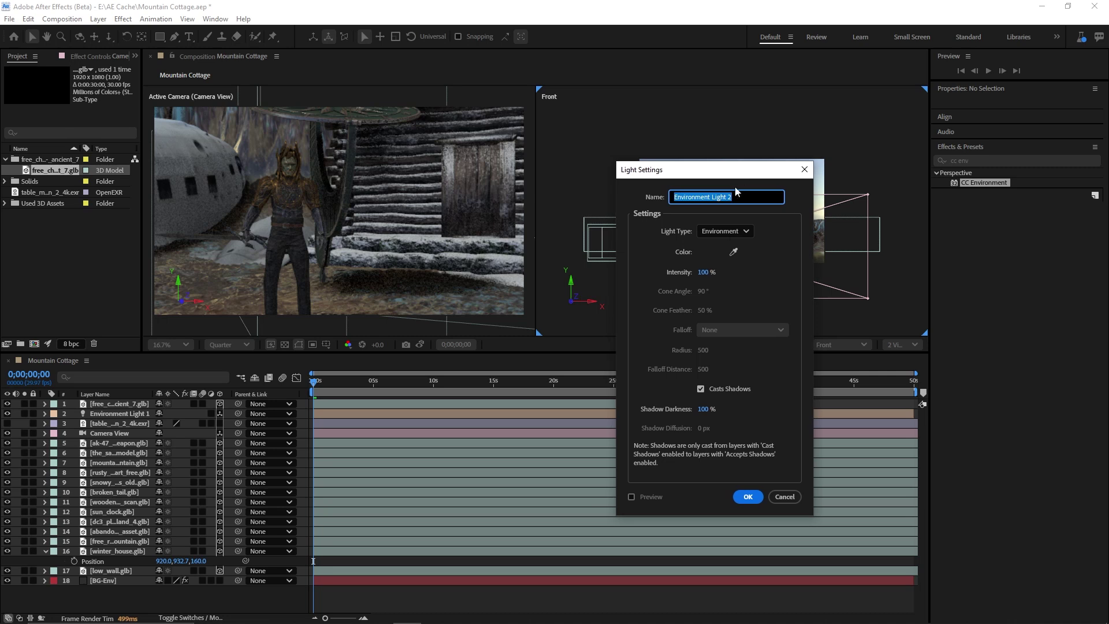
pyautogui.click(736, 234)
pyautogui.click(734, 293)
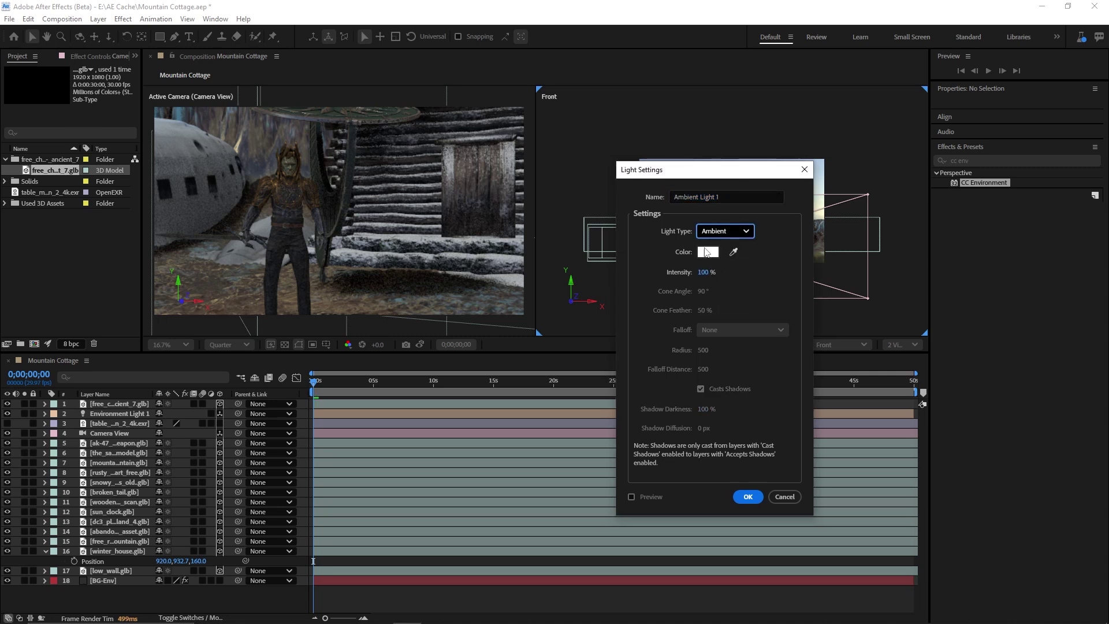
pyautogui.click(706, 253)
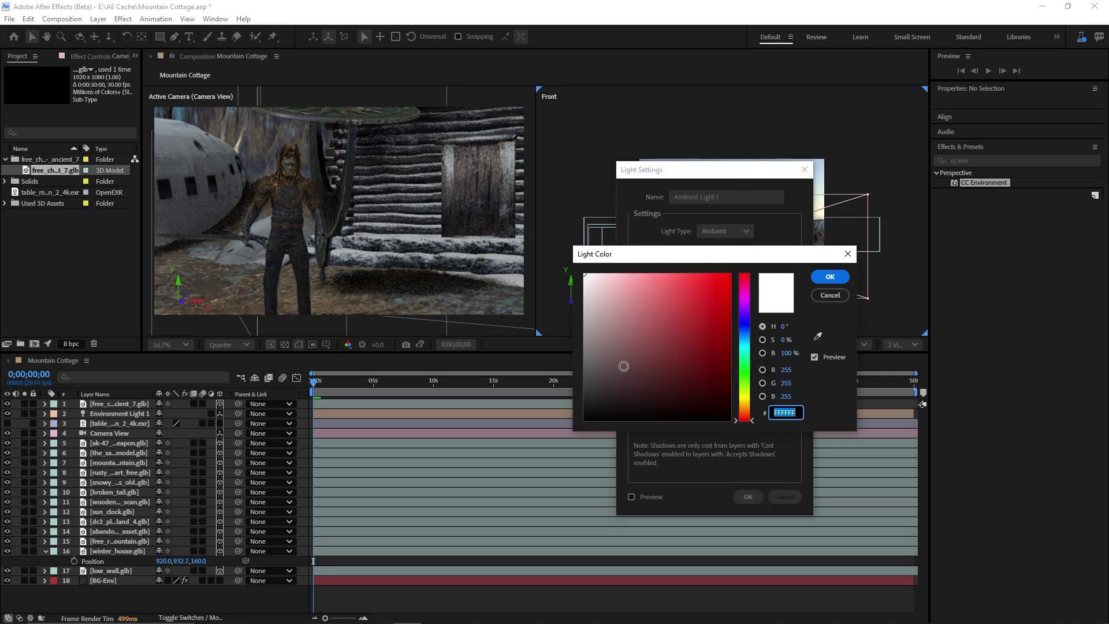
pyautogui.press('Return')
pyautogui.press('Return')
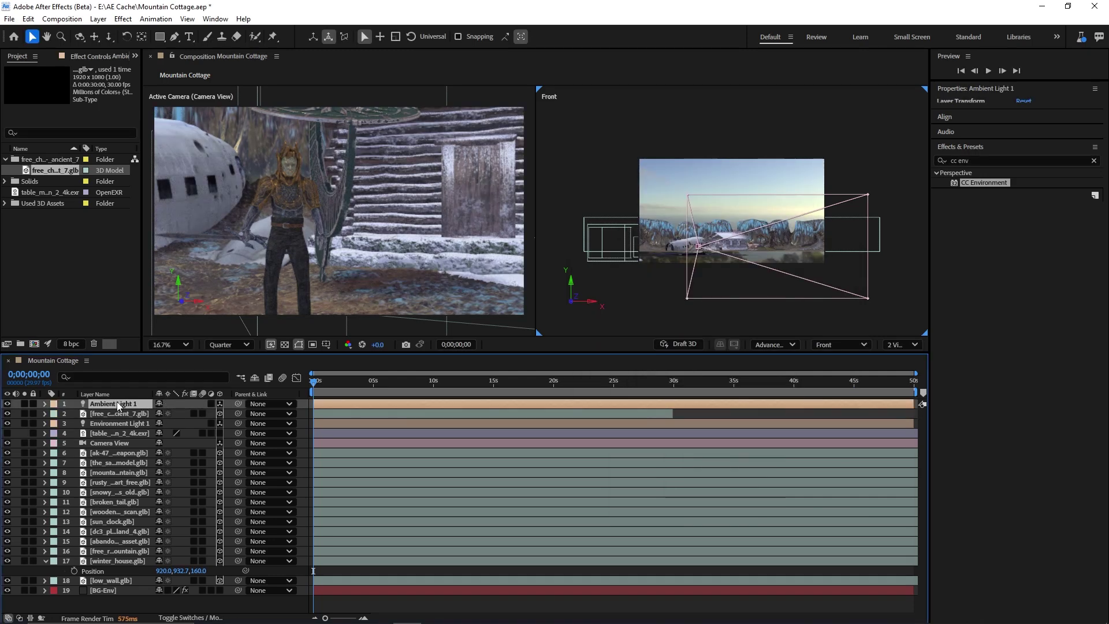
# - Set the ambient light's Intensity to 50%
pyautogui.press('t')
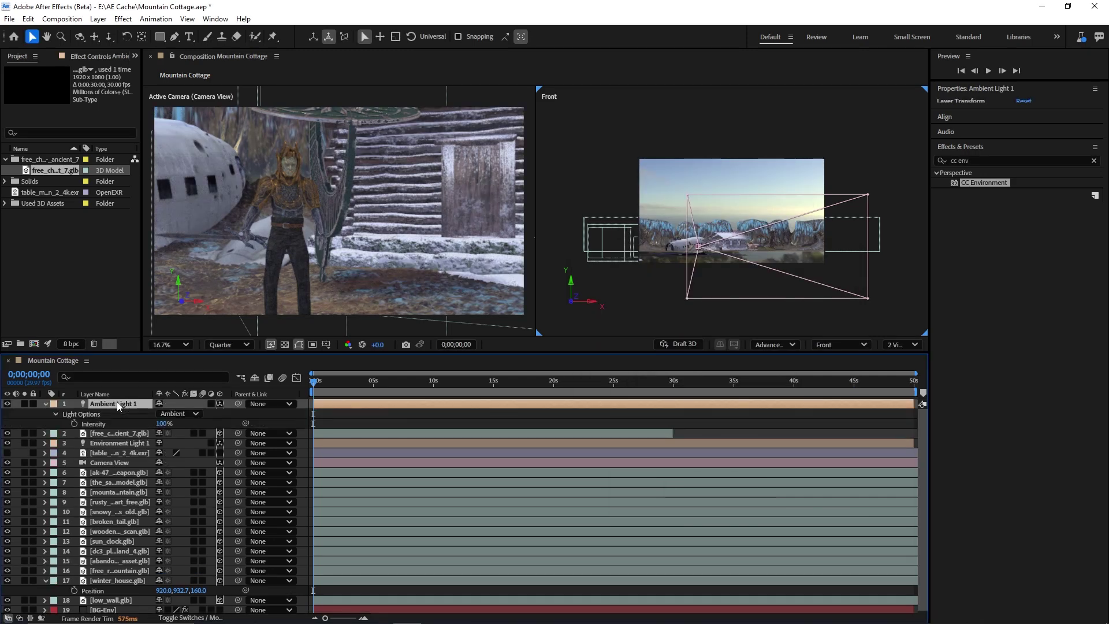
pyautogui.click(167, 424)
pyautogui.write('50')
pyautogui.press('Return')
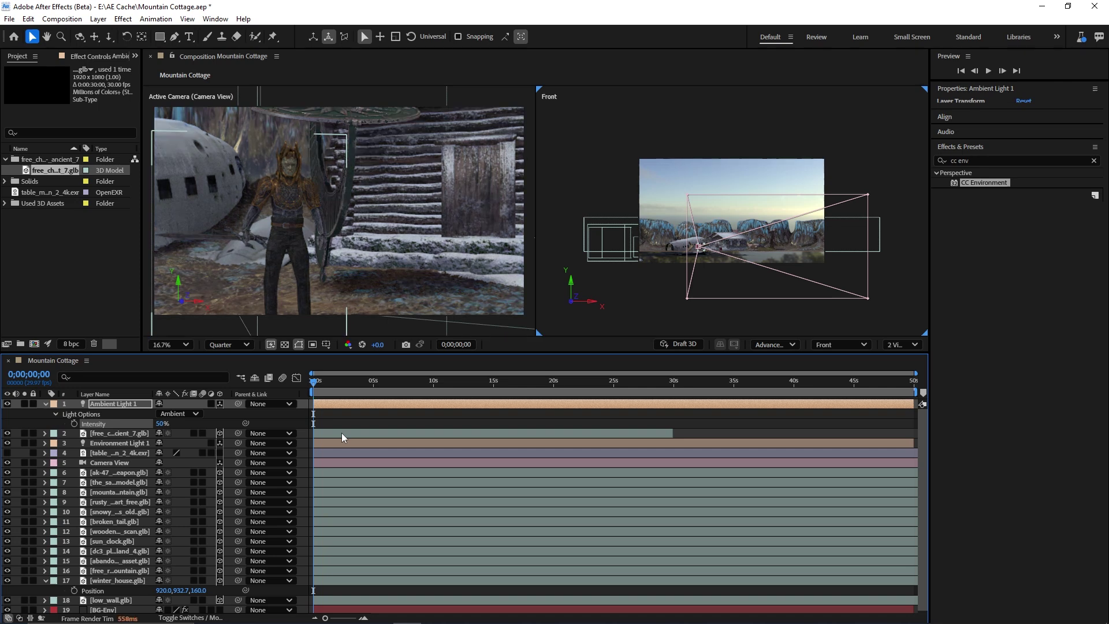
# - Duplicate the ancient character layer and slide the copy to start near 0;00;21;23
pyautogui.press('t')
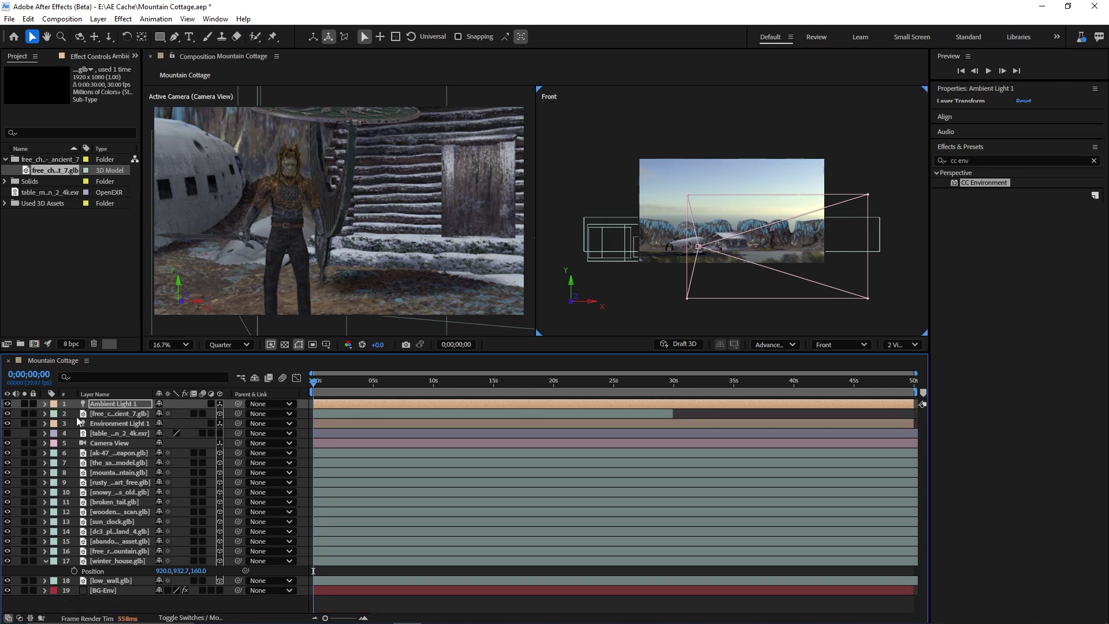
pyautogui.click(46, 561)
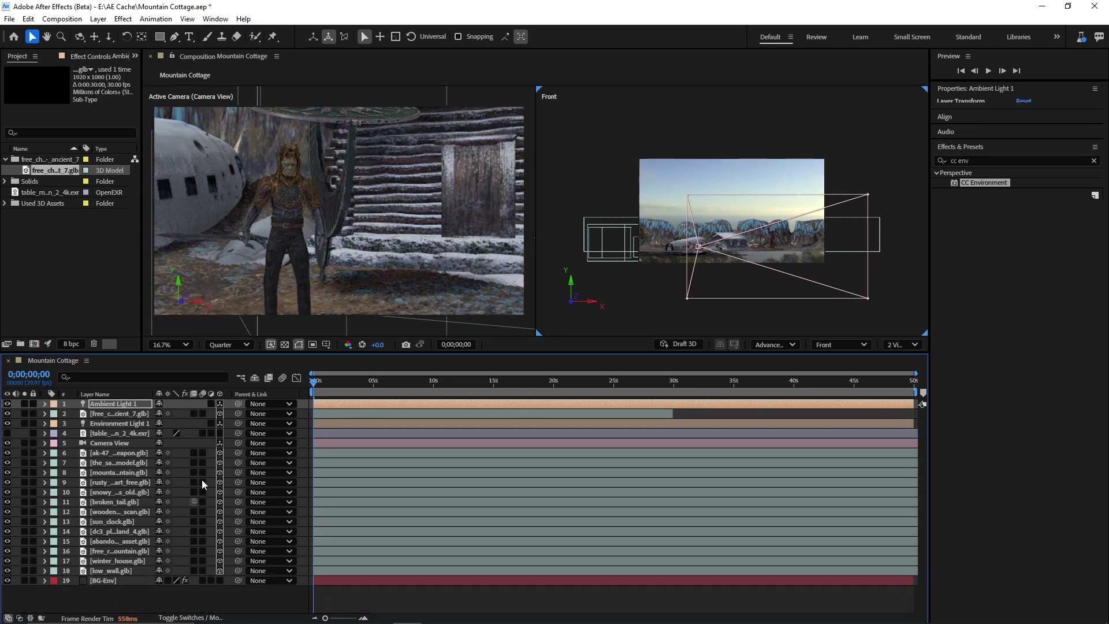
pyautogui.click(587, 417)
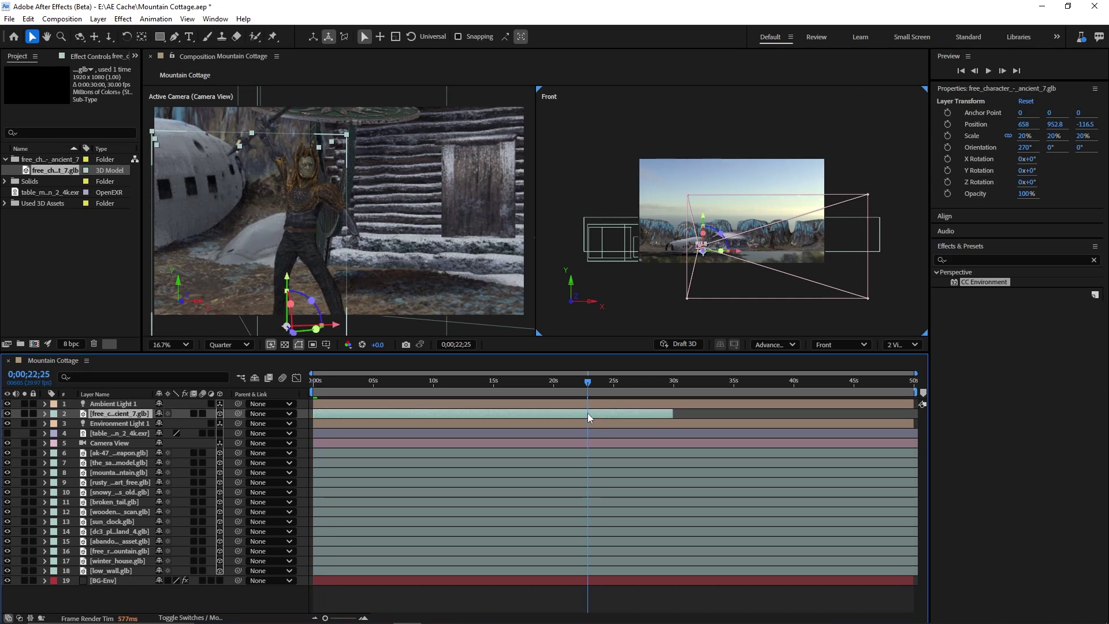
pyautogui.hotkey('ctrl', 'd')
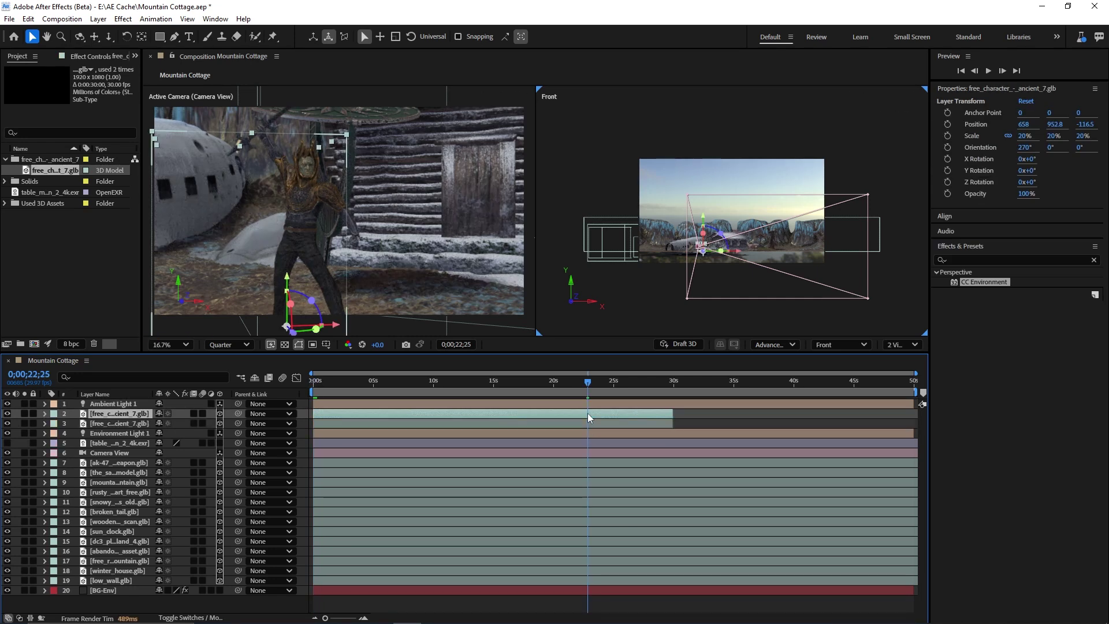
pyautogui.moveTo(587, 414); pyautogui.dragTo(871, 404)
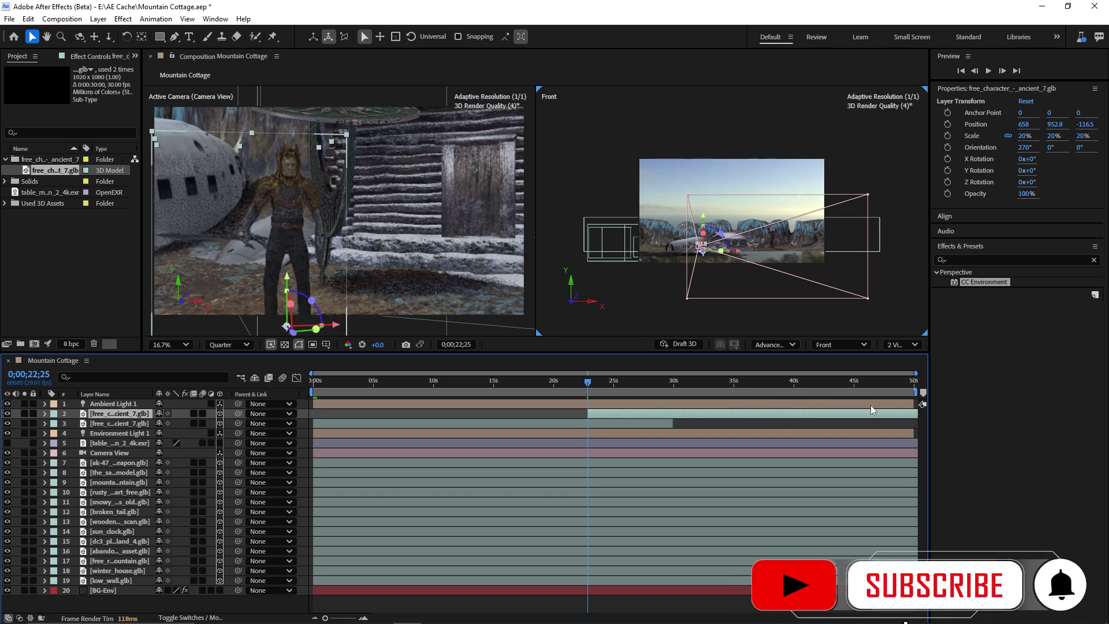
pyautogui.moveTo(588, 413); pyautogui.dragTo(570, 414)
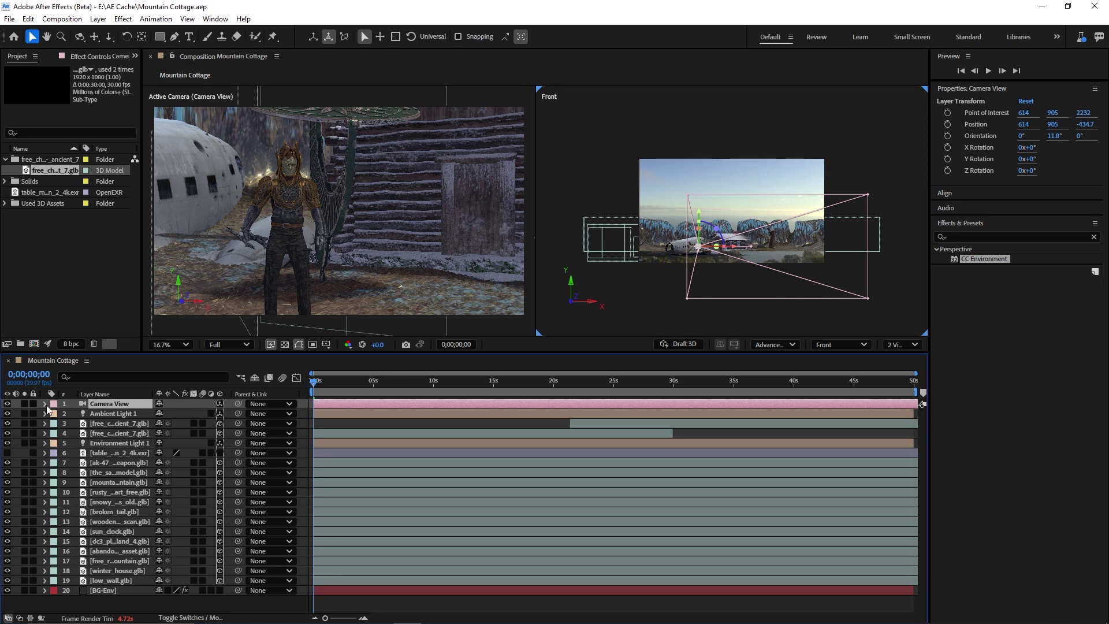
# - Set keyframes on Camera View's Point of Interest, Position and Orientation at 0 s
pyautogui.click(45, 404)
pyautogui.click(54, 414)
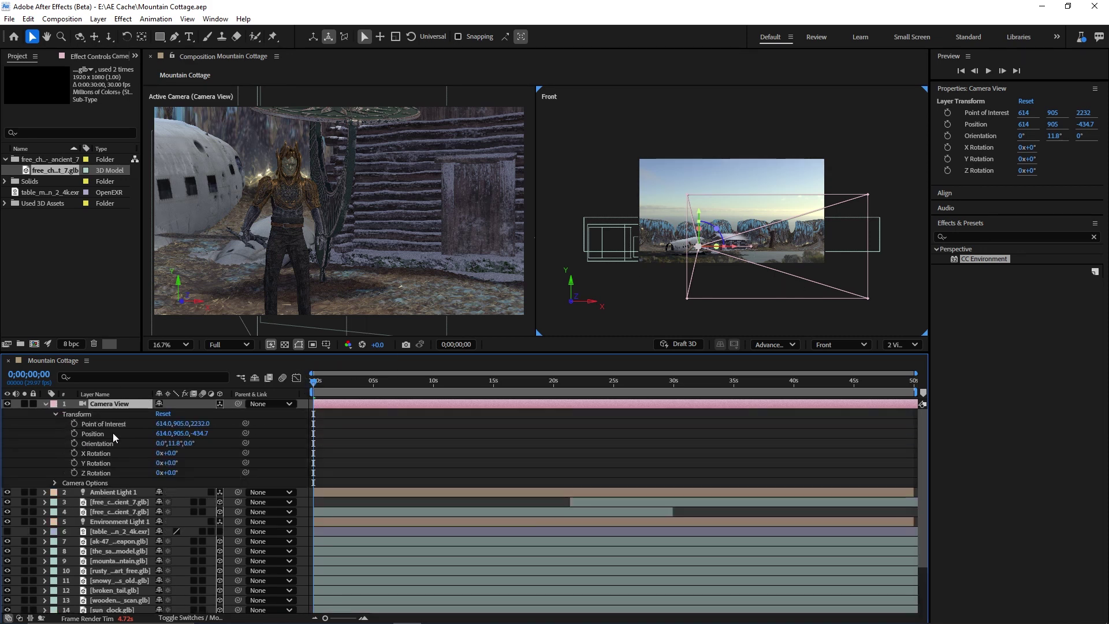
pyautogui.click(74, 424)
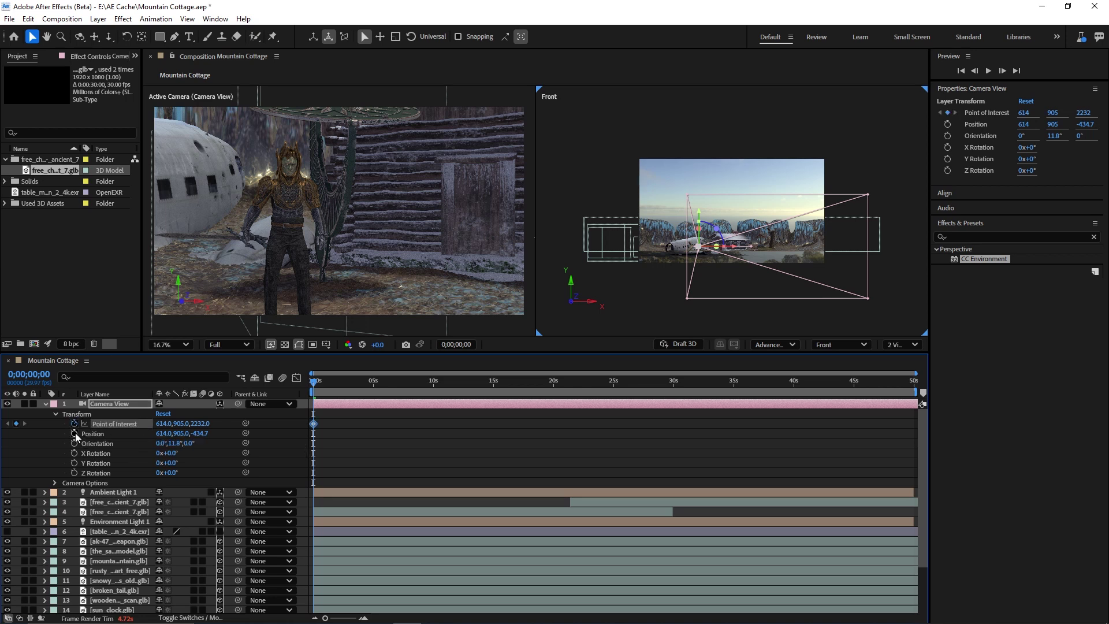
pyautogui.click(74, 433)
pyautogui.click(74, 443)
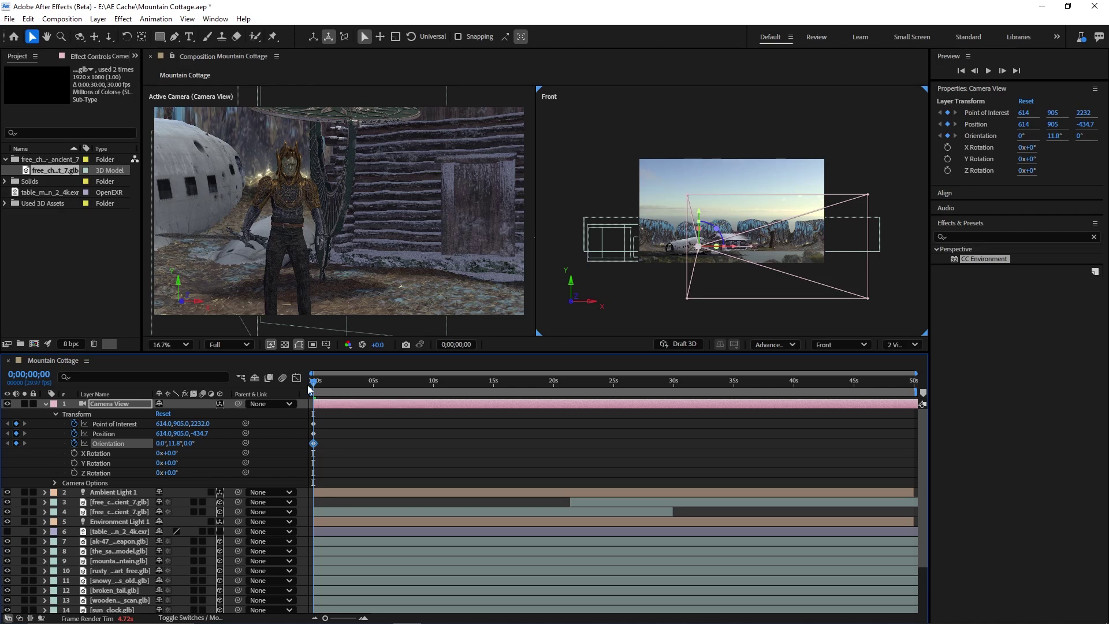
# - Switch the right viewer to the Top view and select the camera there
pyautogui.click(812, 299)
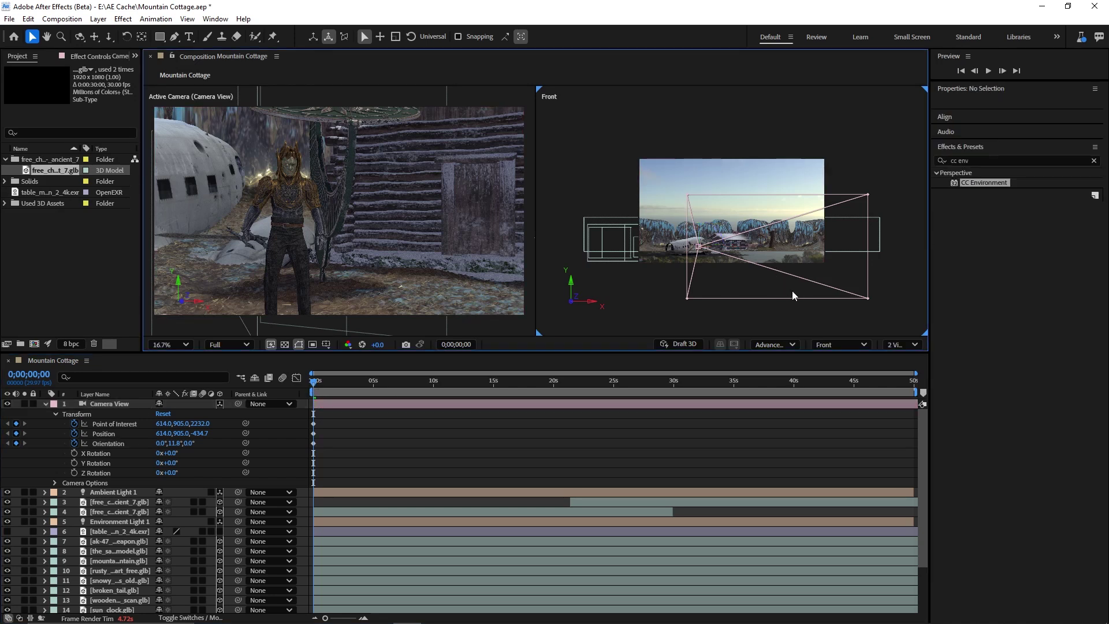
pyautogui.click(866, 345)
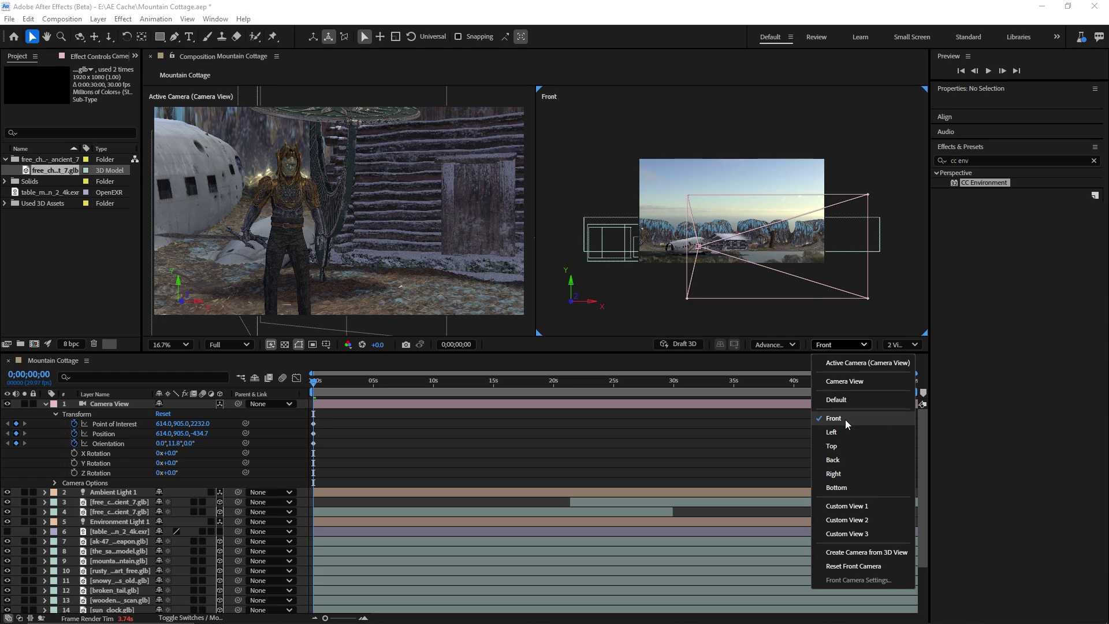
pyautogui.click(835, 441)
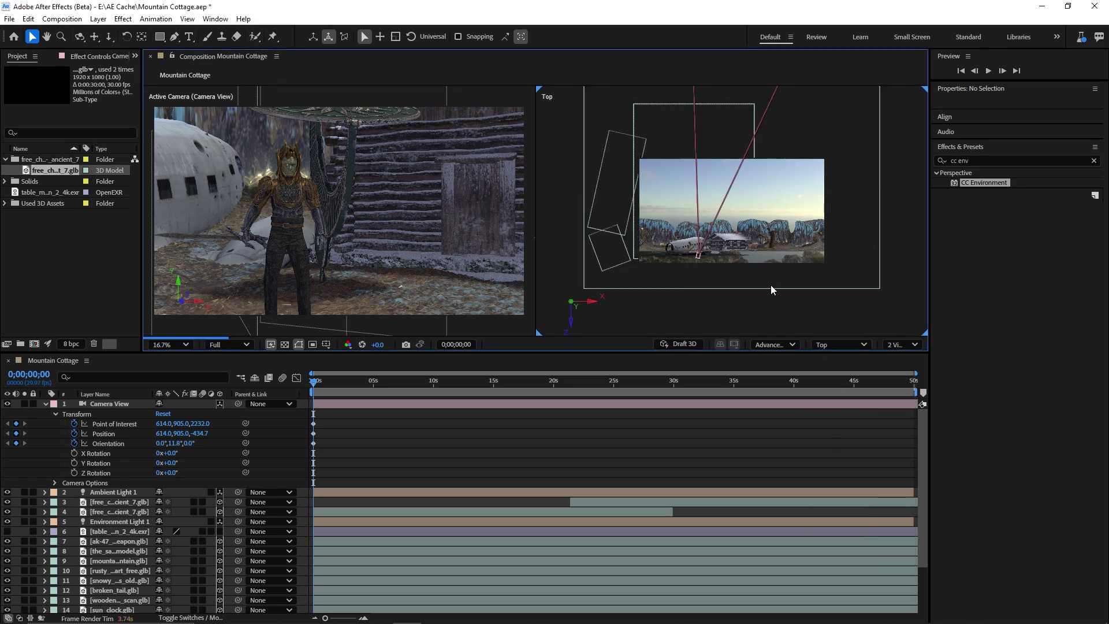
pyautogui.scroll(1, 761, 286)
pyautogui.click(744, 265)
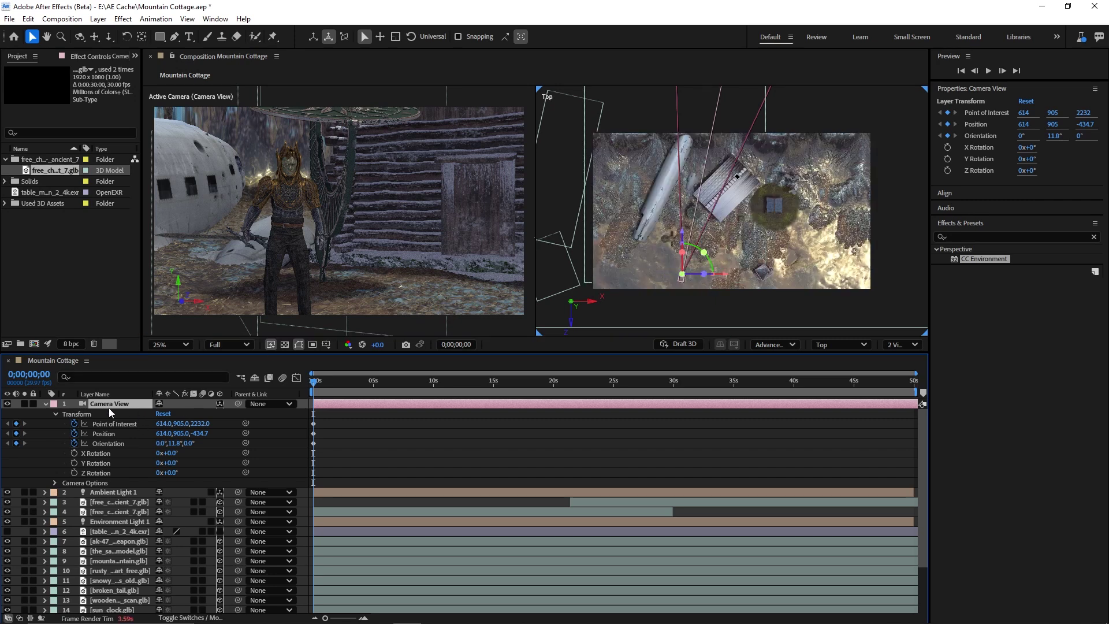
# - Change Camera View's film size from 24 to 35 mm, giving a 38.6° angle of view
pyautogui.click(54, 483)
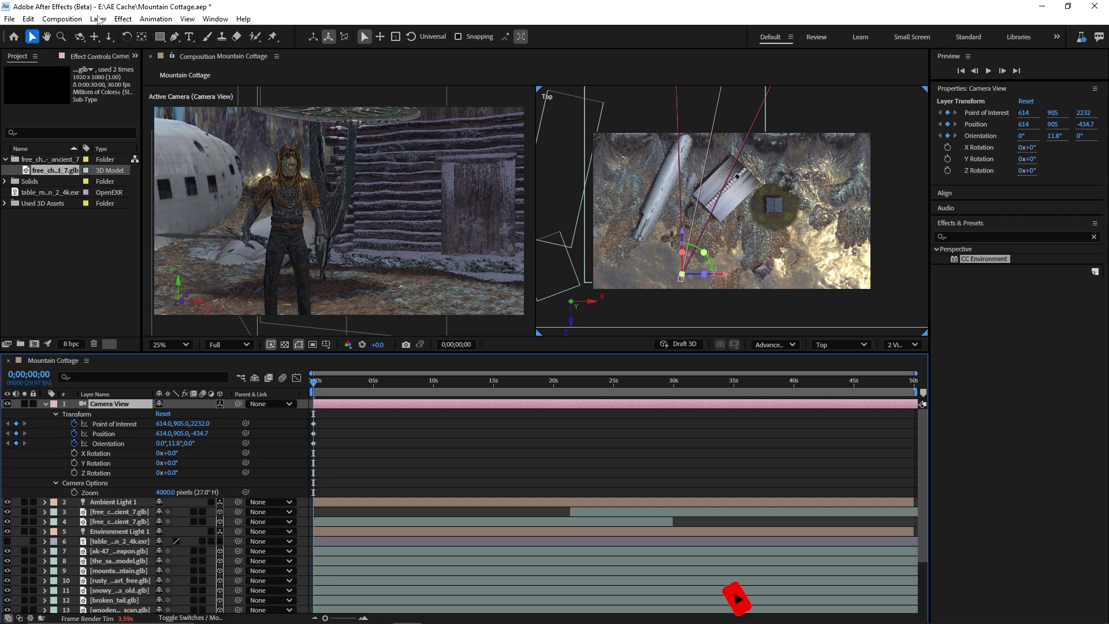
pyautogui.click(99, 19)
pyautogui.click(133, 44)
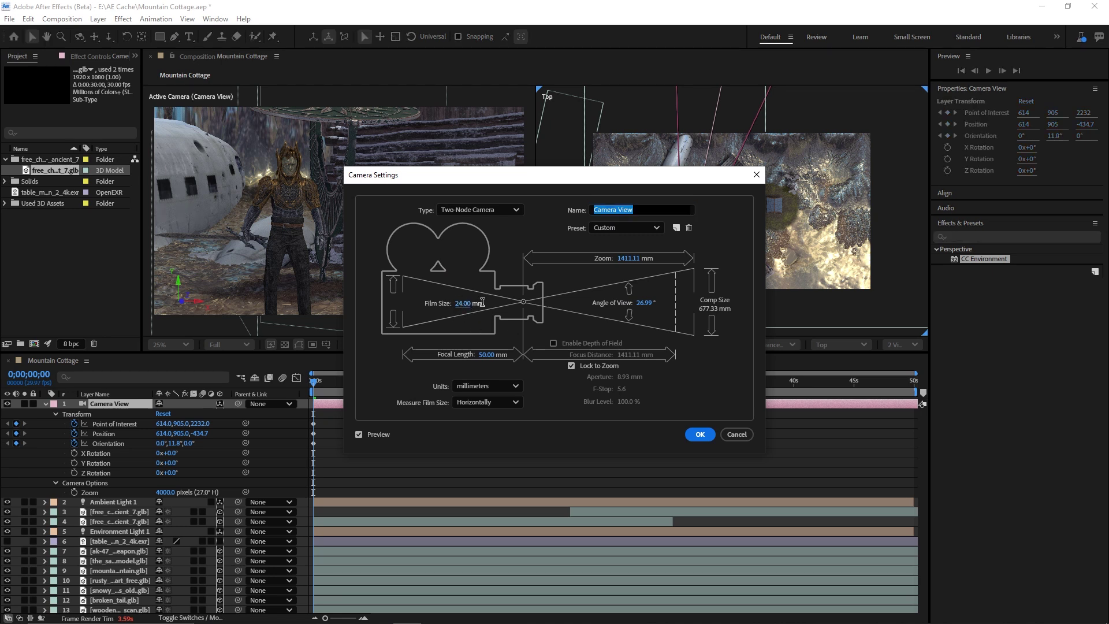
pyautogui.click(462, 304)
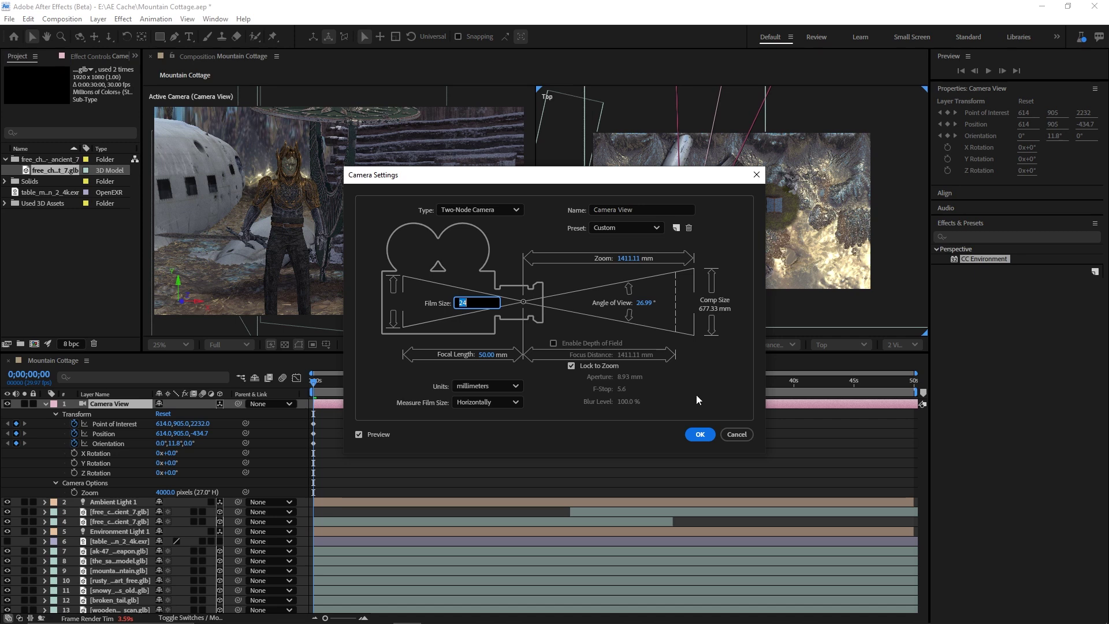
pyautogui.write('35')
pyautogui.press('Return')
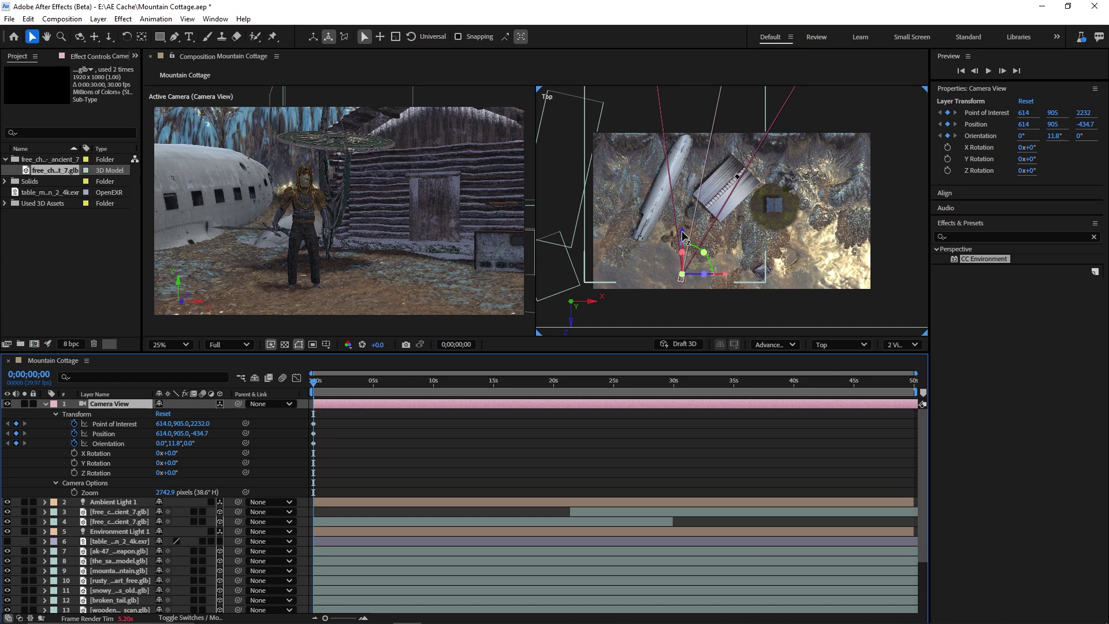
# - Push the camera forward toward the character and return the right viewer to Front view
pyautogui.moveTo(682, 231); pyautogui.dragTo(687, 199)
pyautogui.click(840, 345)
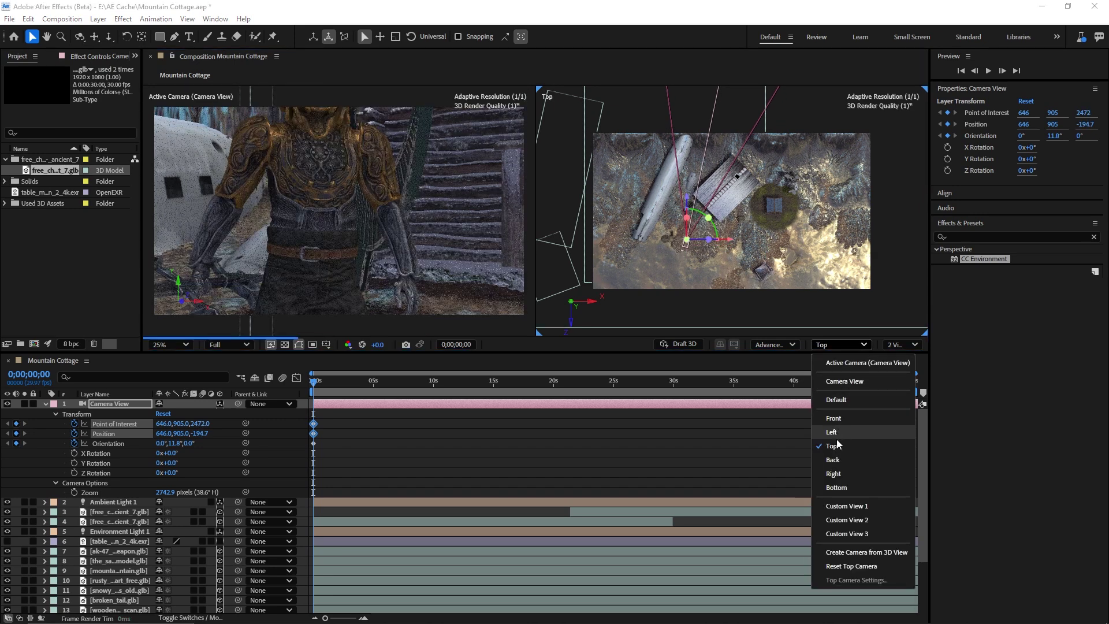
pyautogui.click(834, 418)
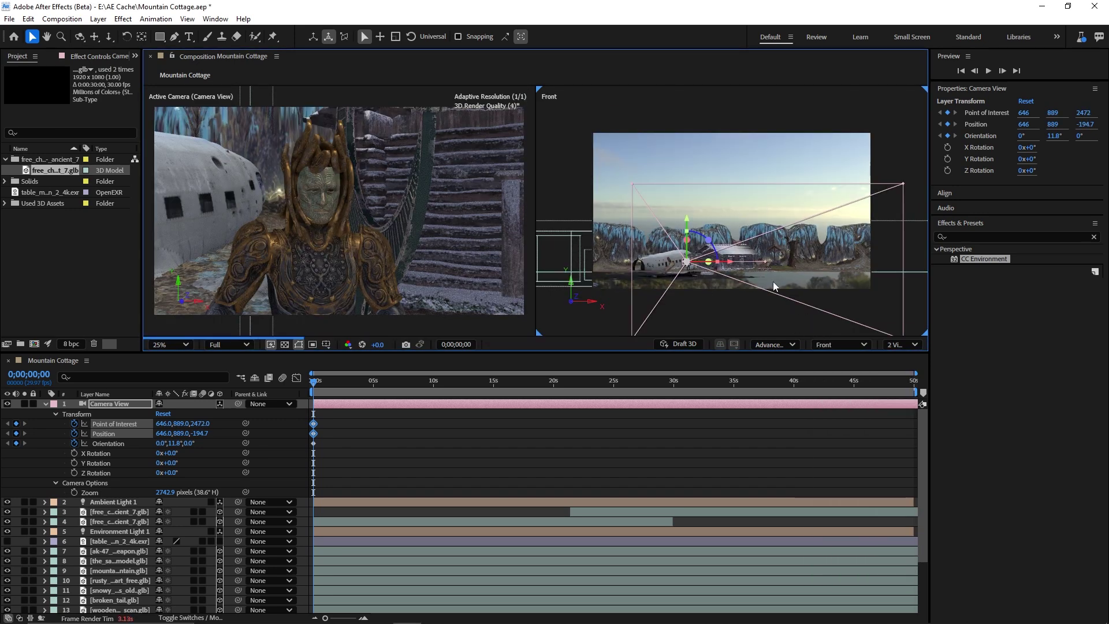